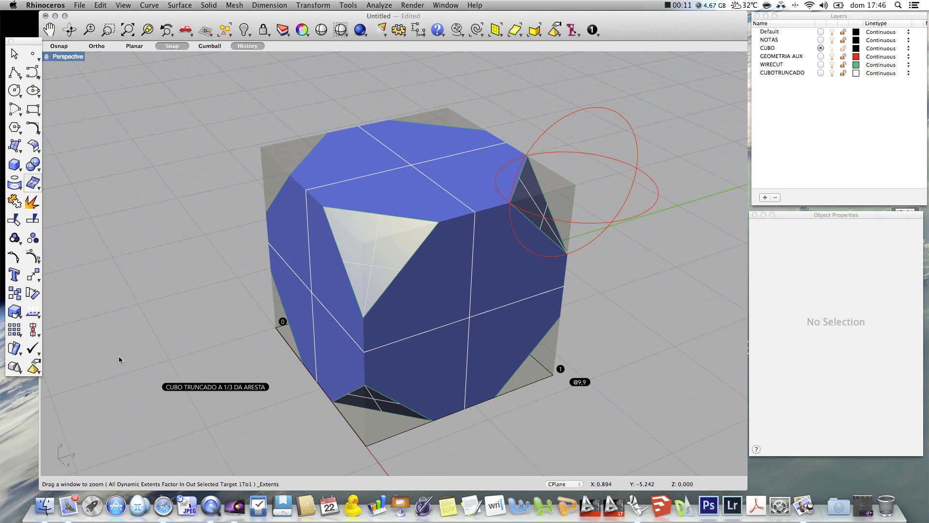
- Delete the text dot reading "CUBO TRUNCADO A 1/3 DA ARESTA"
drag(119, 356, 271, 402)
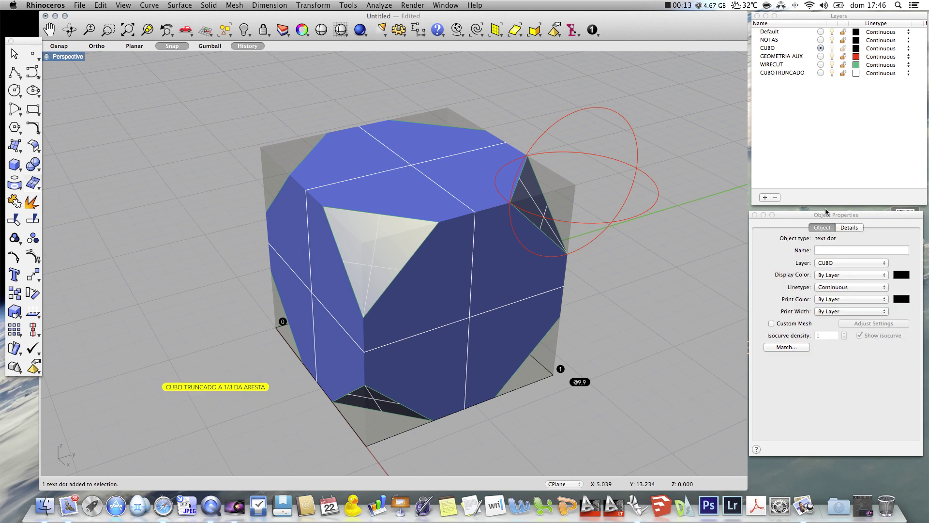
click(850, 228)
click(832, 228)
key(Delete)
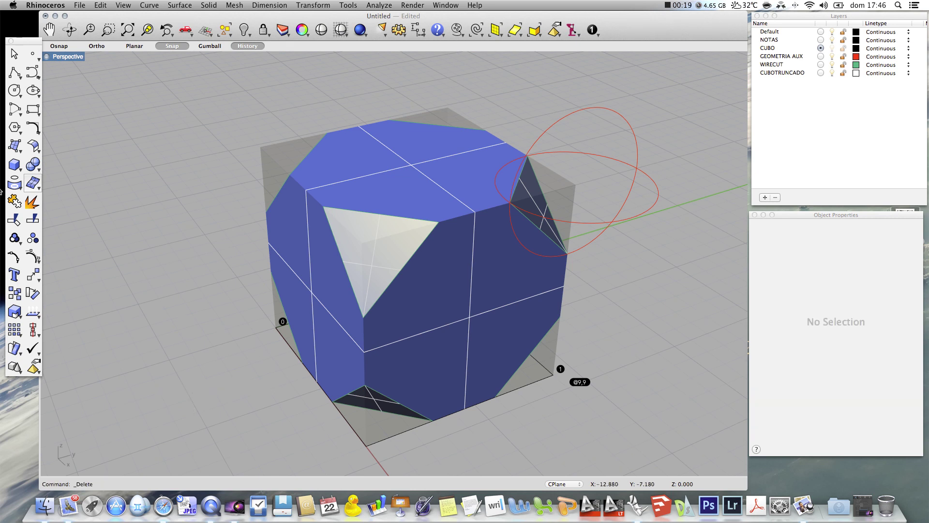
- Place an annotation dot reading "DETERMINAR O DUAL DE CUBO TRUNCADO A 1/3 DA ARESTA" on the ground near the cube's front corner
click(594, 32)
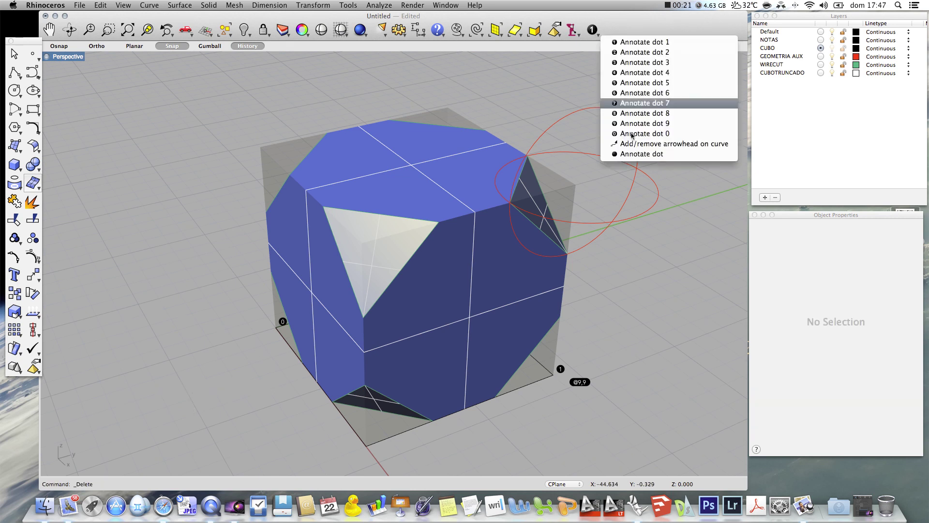
click(642, 153)
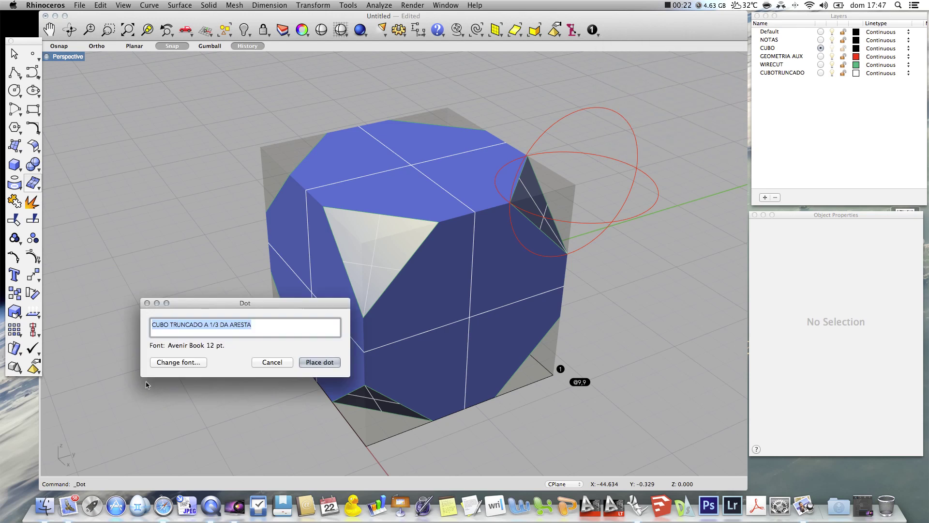
click(153, 327)
text(DETERMINAR)
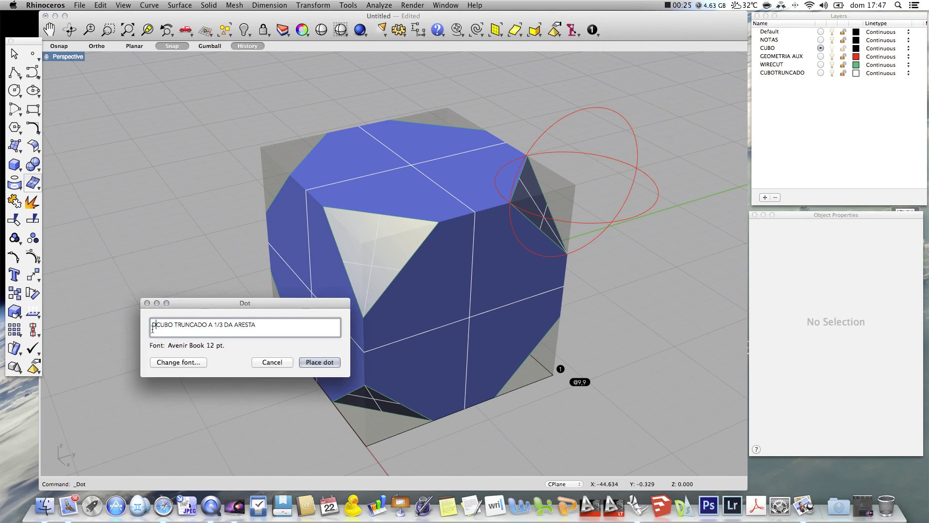
text( O DUAL)
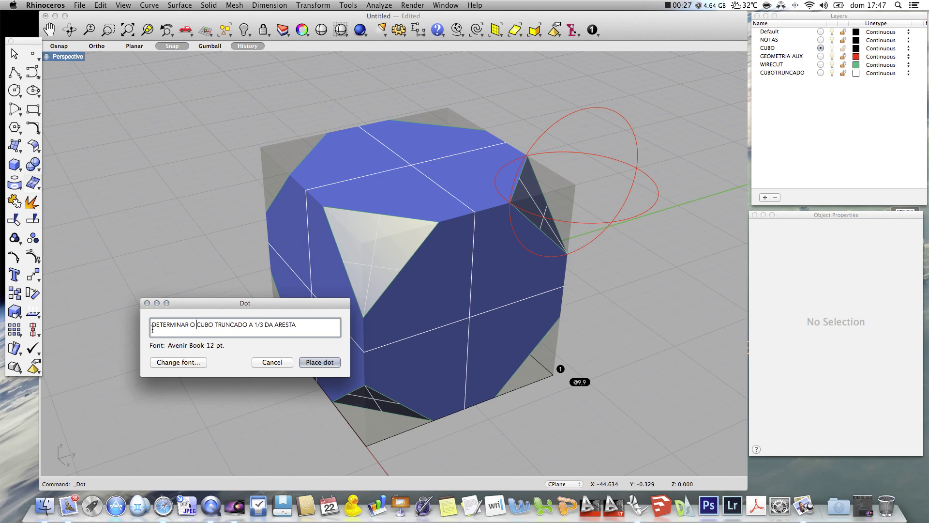
text( DE)
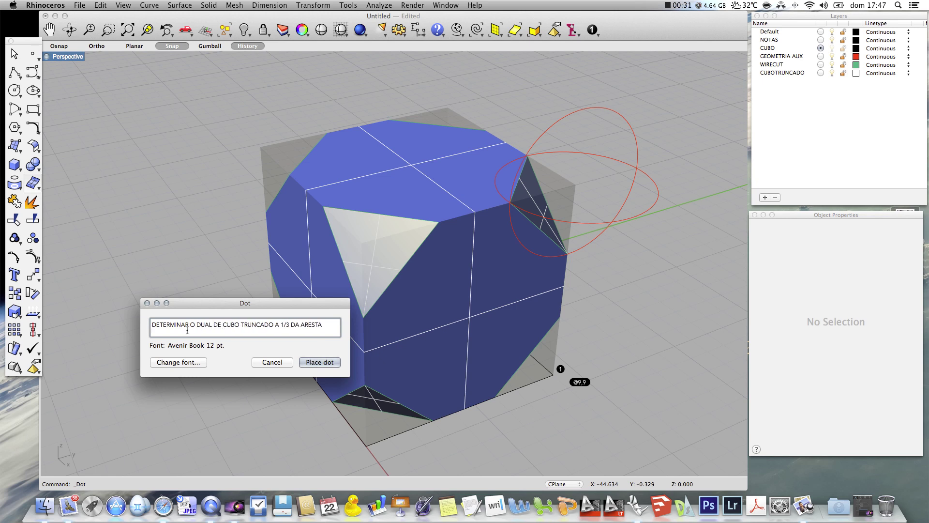
click(319, 362)
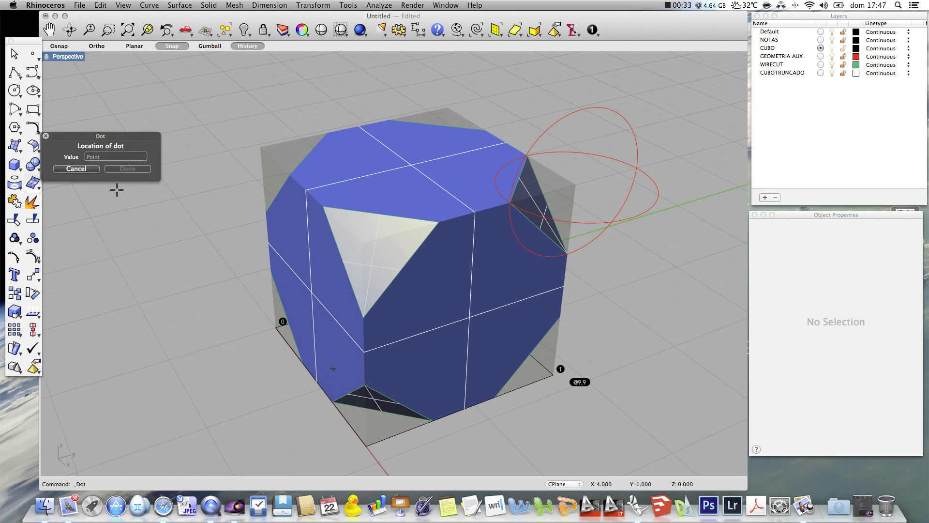
click(190, 416)
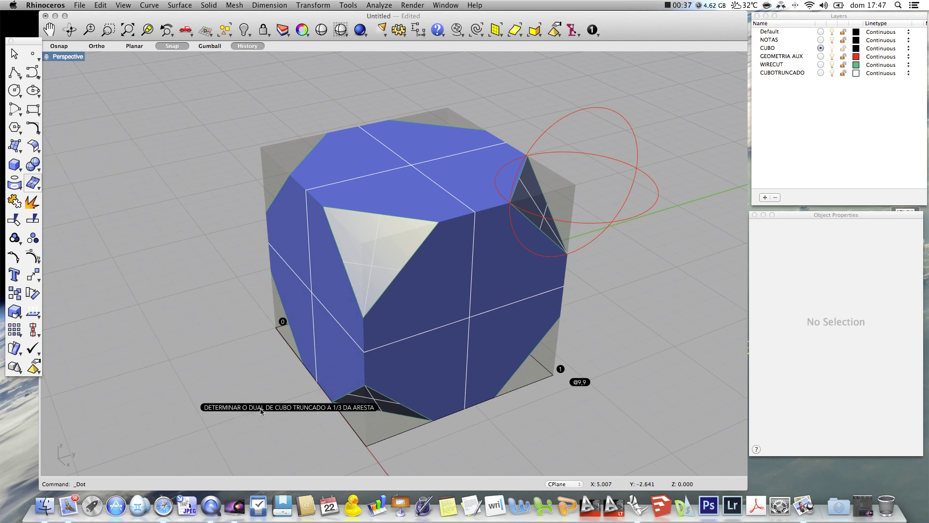
- Move the new text dot 2 units in the negative Y direction, clear of the cube
drag(174, 376, 397, 419)
drag(297, 411, 389, 415)
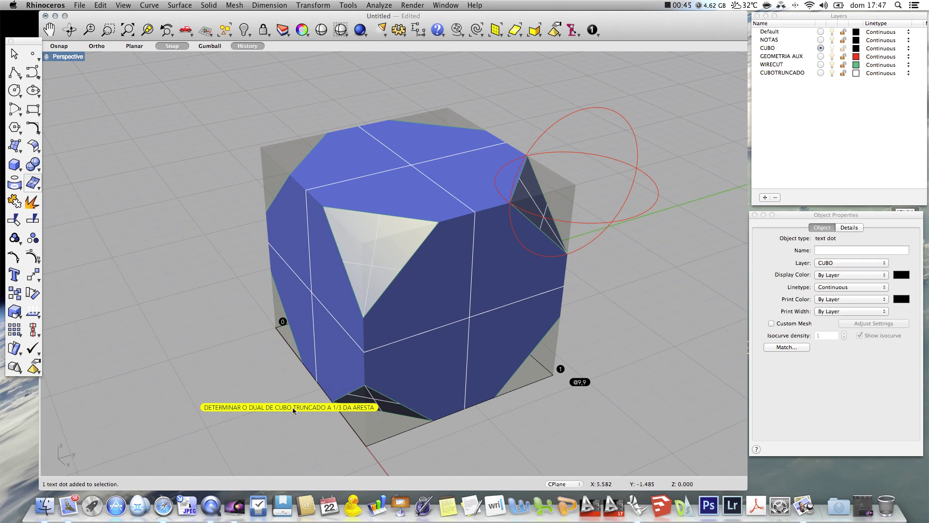
text(move)
key(Return)
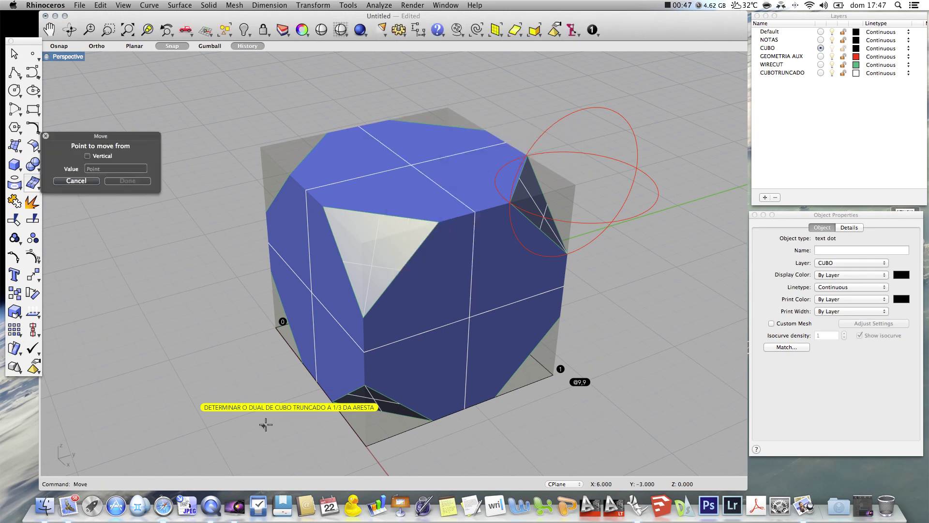
click(266, 424)
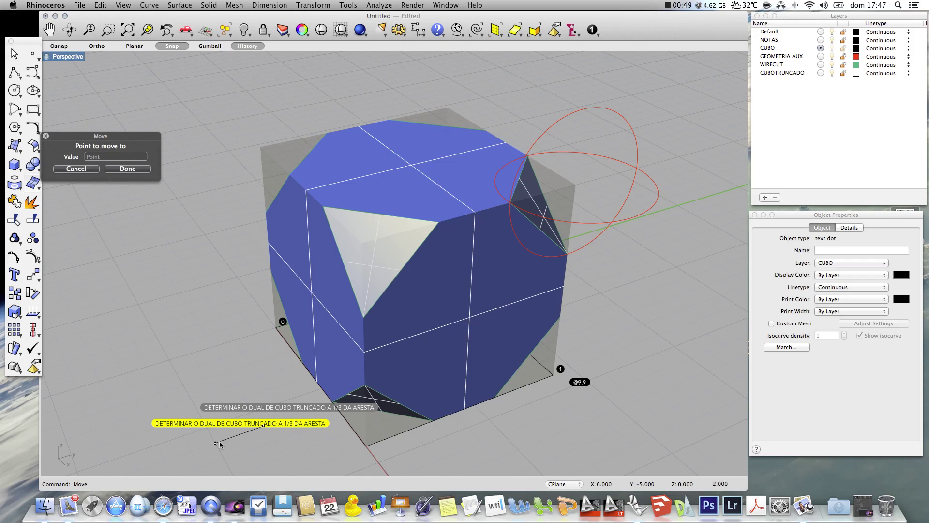
click(216, 441)
click(184, 391)
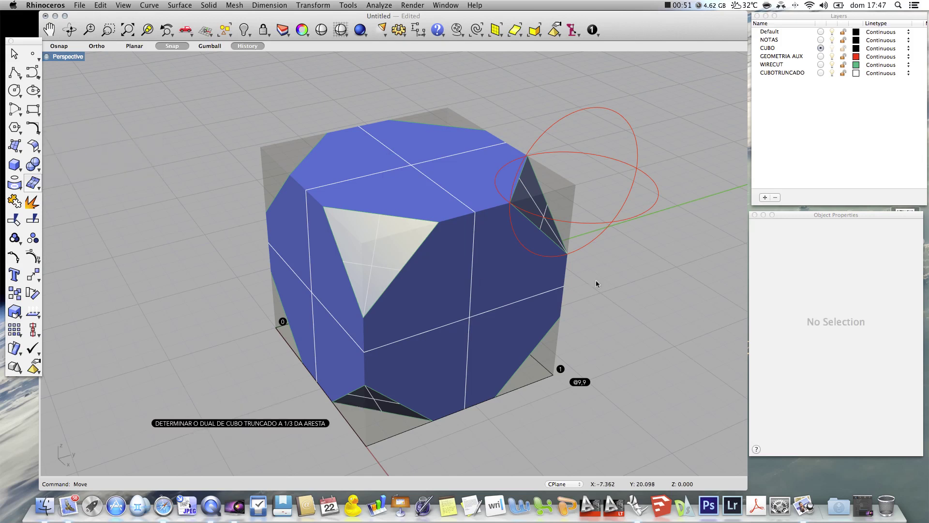
- Make CUBOTRUNCADO the current layer and hide WIRECUT and GEOMETRIA AUX, leaving NOTAS and CUBO shown
click(821, 73)
click(832, 64)
click(832, 56)
click(831, 48)
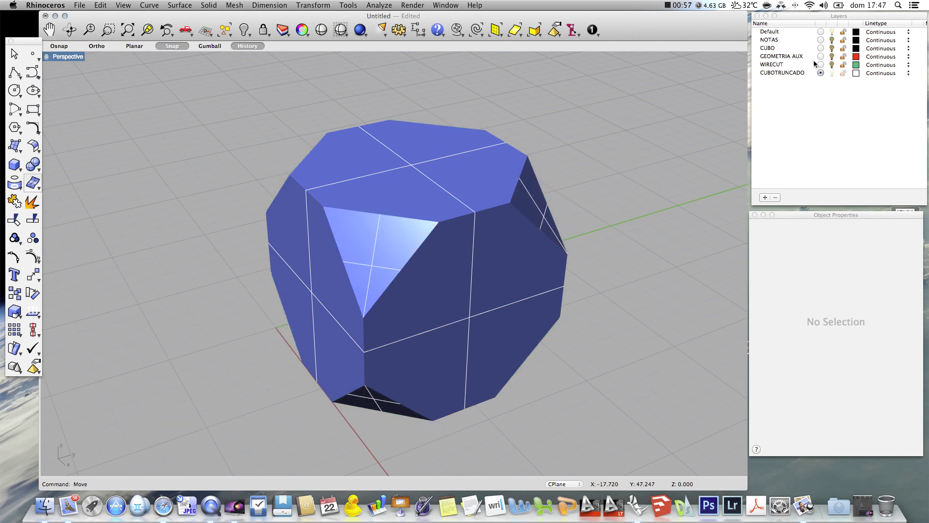
click(832, 39)
click(832, 48)
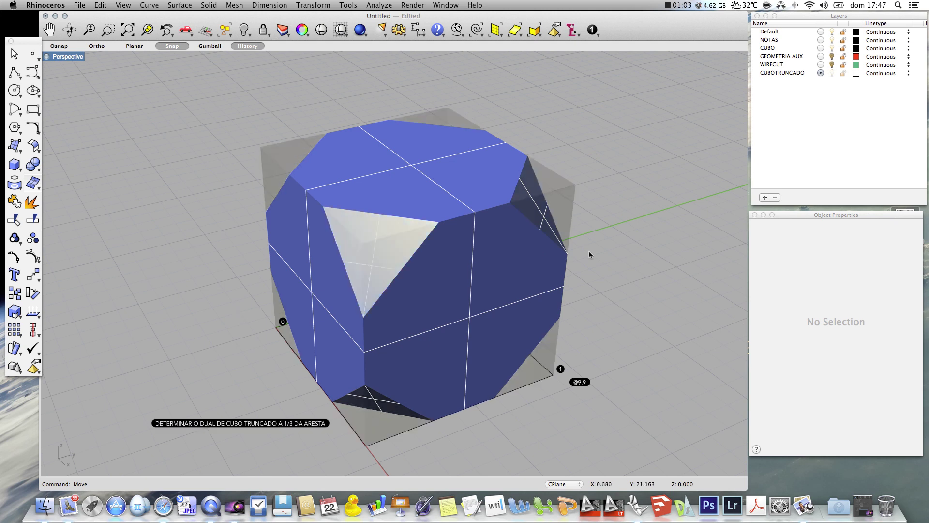
- Assign the "DETERMINAR O DUAL" text dot to the NOTAS layer and deselect it
click(326, 425)
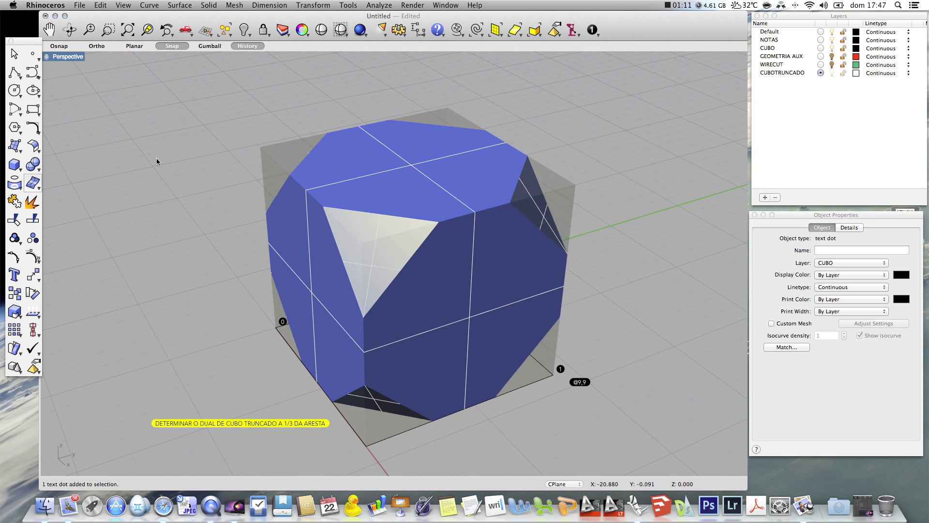
click(842, 266)
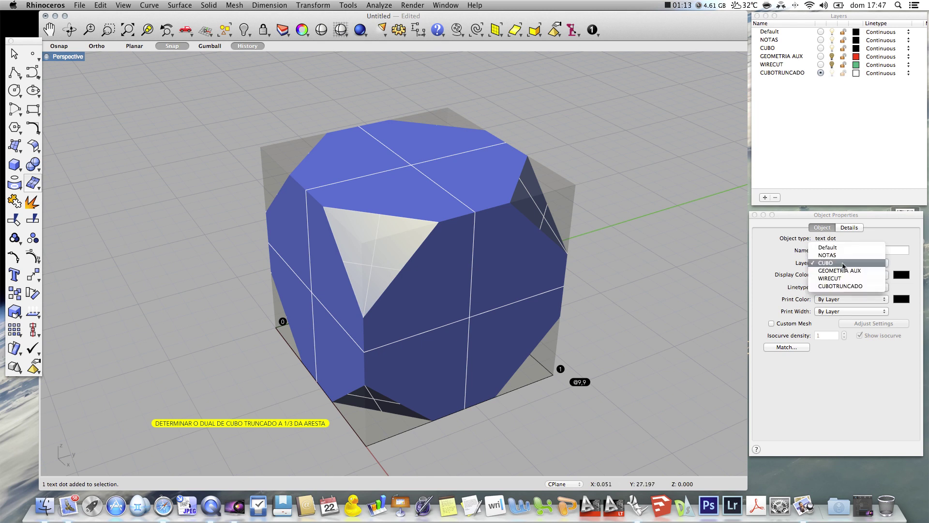
click(841, 256)
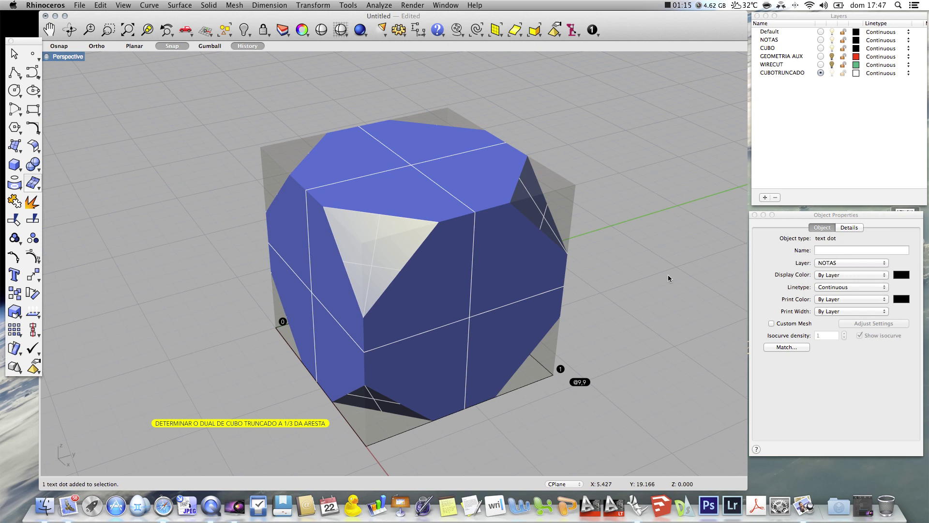
key(Escape)
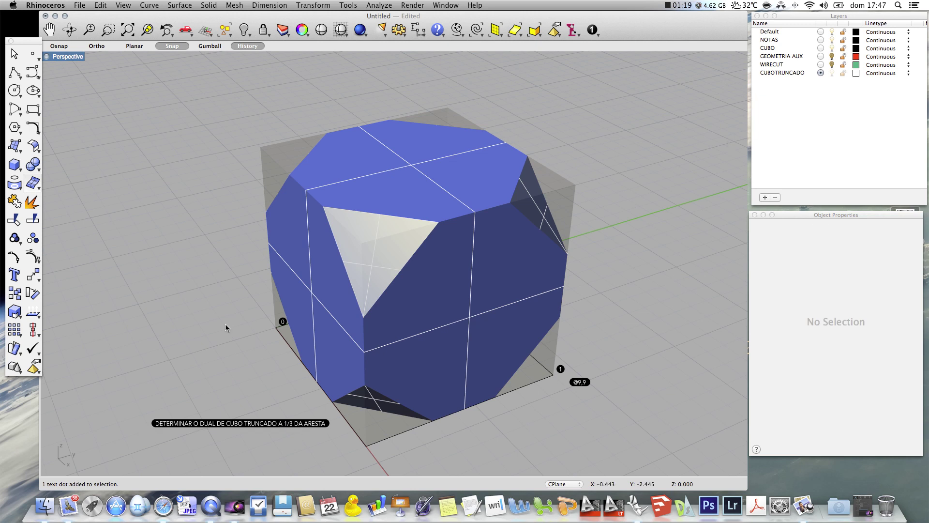
- Hide the Default and CUBO layers and delete the 0, 1 and @9,9 text dots around the truncated cube
click(831, 32)
click(831, 48)
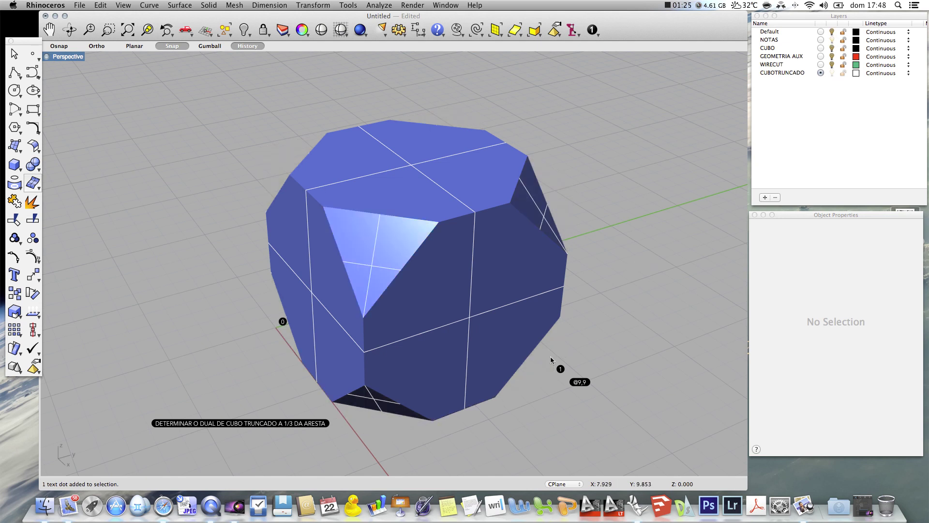
drag(550, 356, 627, 383)
scroll(628, 402, up, 3)
key(Delete)
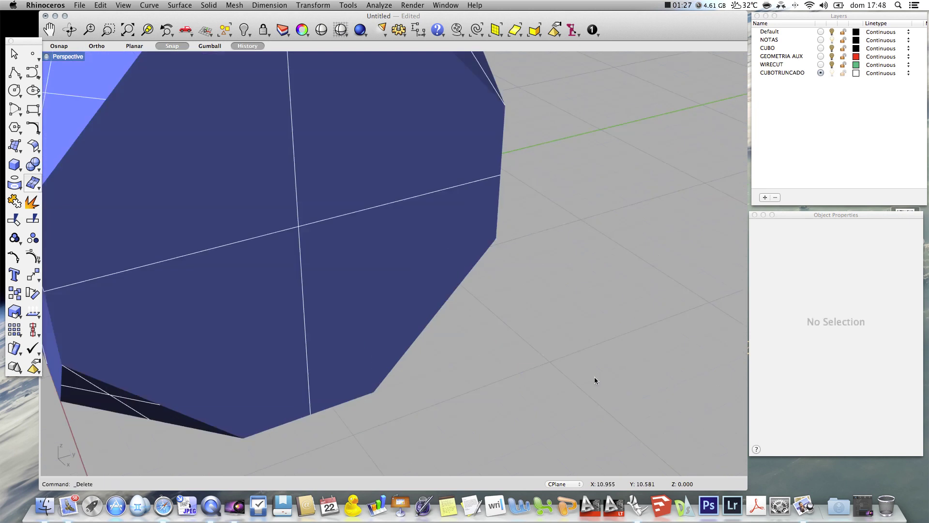
scroll(549, 355, down, 3)
scroll(548, 358, down, 2)
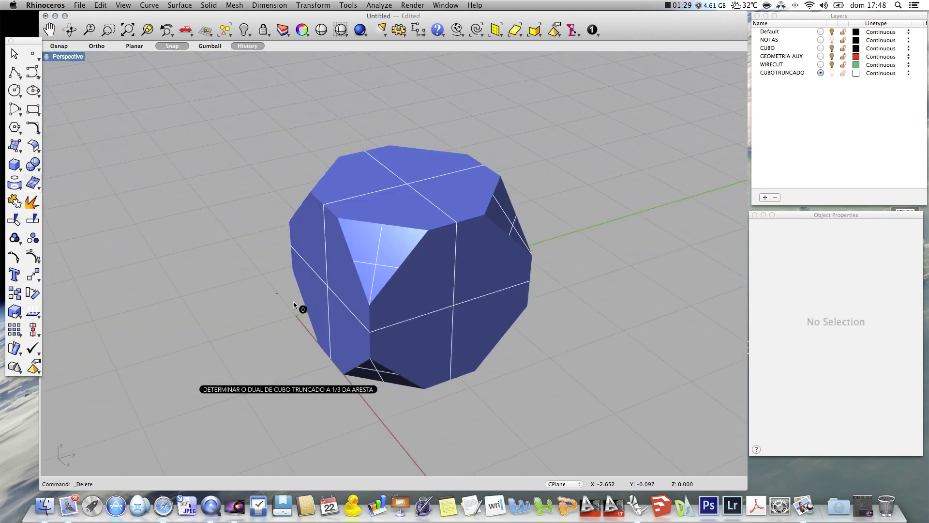
drag(308, 320, 308, 321)
key(Delete)
- Set the Perspective viewport's display mode to Technical
click(68, 57)
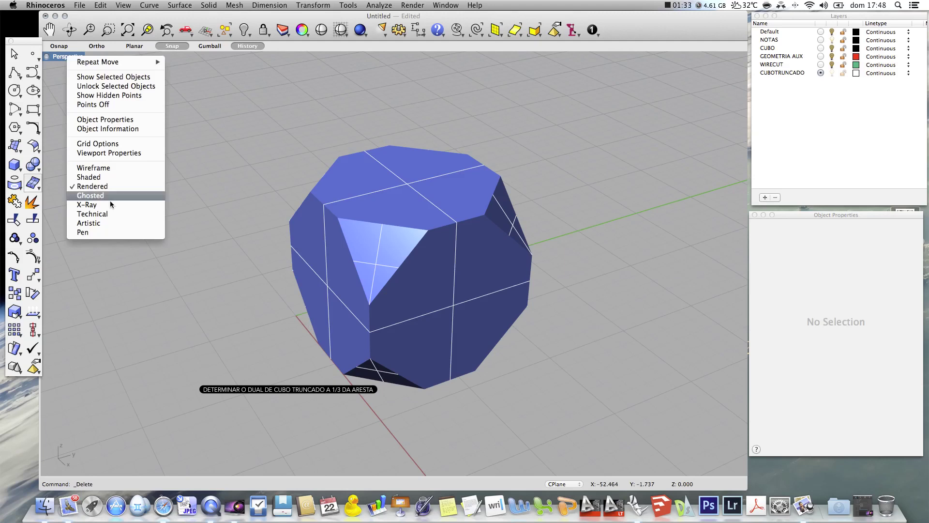
click(104, 213)
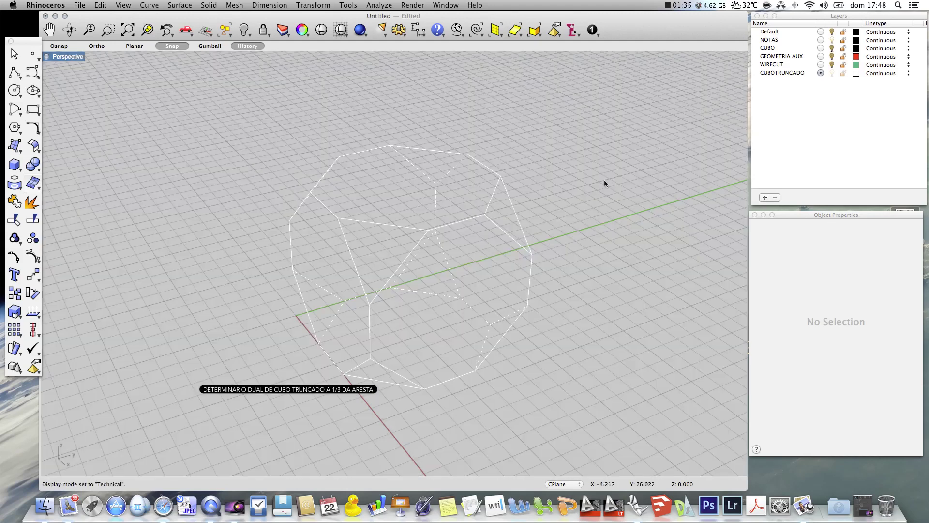
mouse_move(605, 182)
right_down()
mouse_move(605, 234)
mouse_move(525, 186)
mouse_move(626, 166)
mouse_move(624, 180)
mouse_move(605, 180)
right_up()
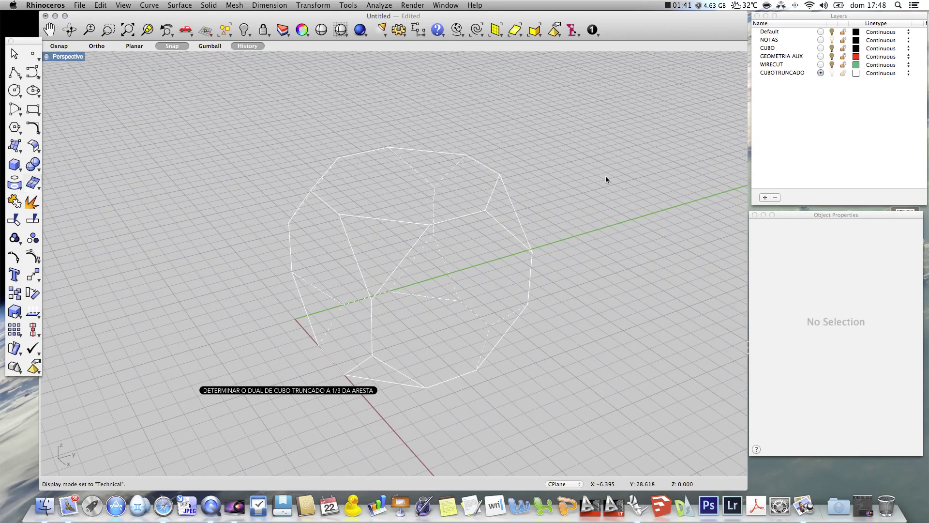
- Create a layer named ARAMES and make it current
click(765, 197)
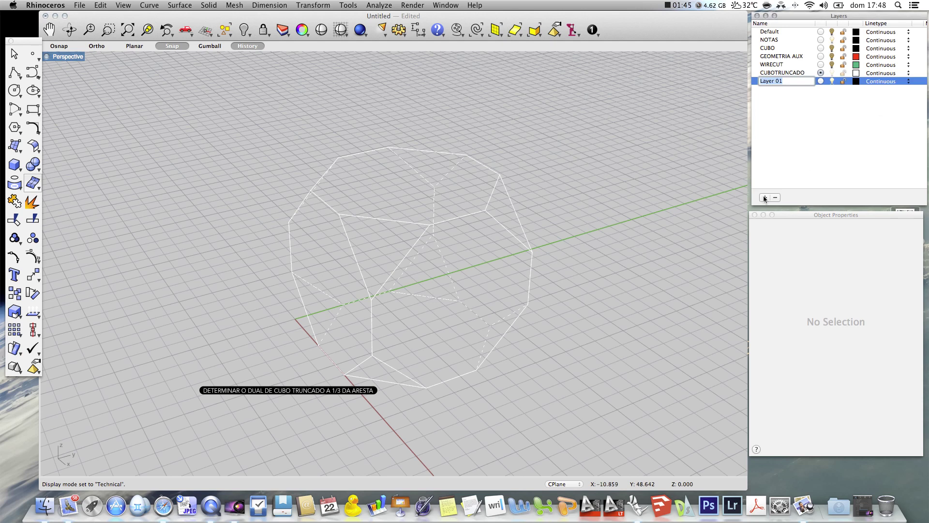
text(ARAMES)
key(Return)
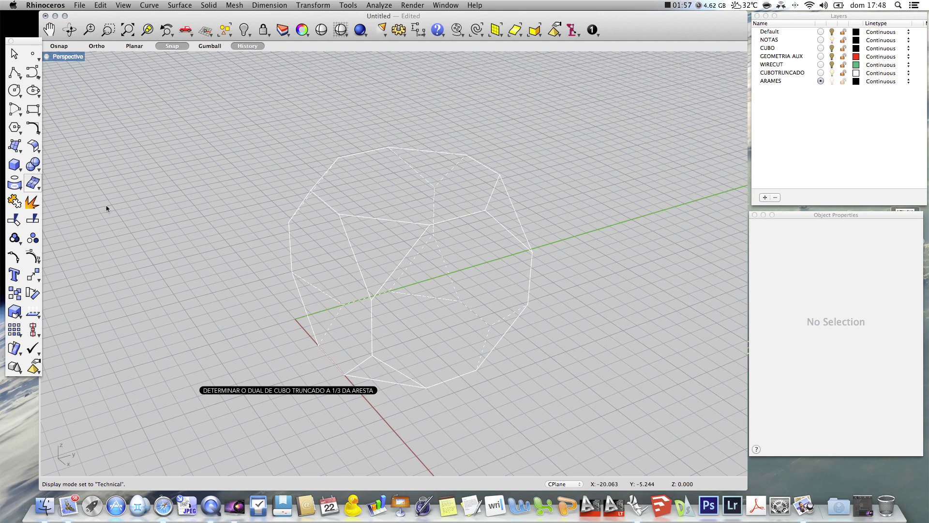
click(11, 188)
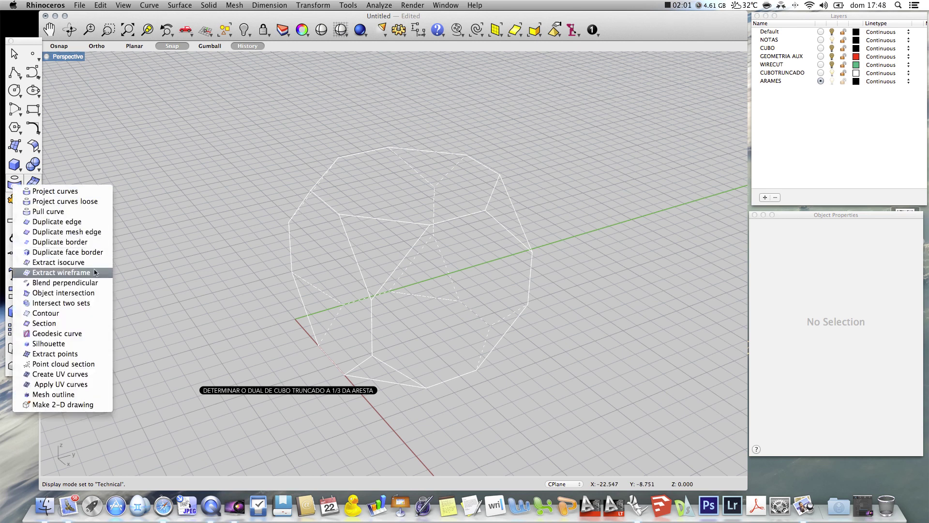
click(164, 235)
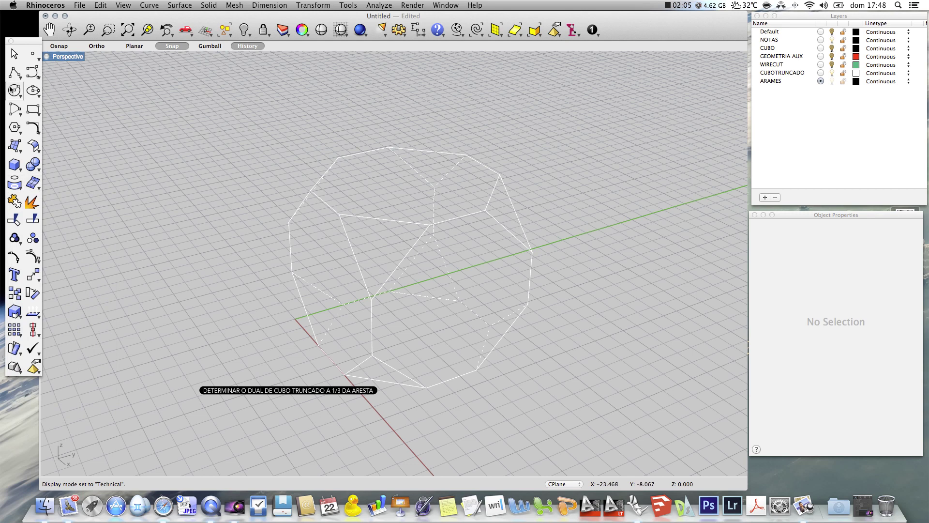
- Trace the truncated cube's vertical octagonal face along the red axis with a closed polyline snapped to its eight vertices
click(15, 72)
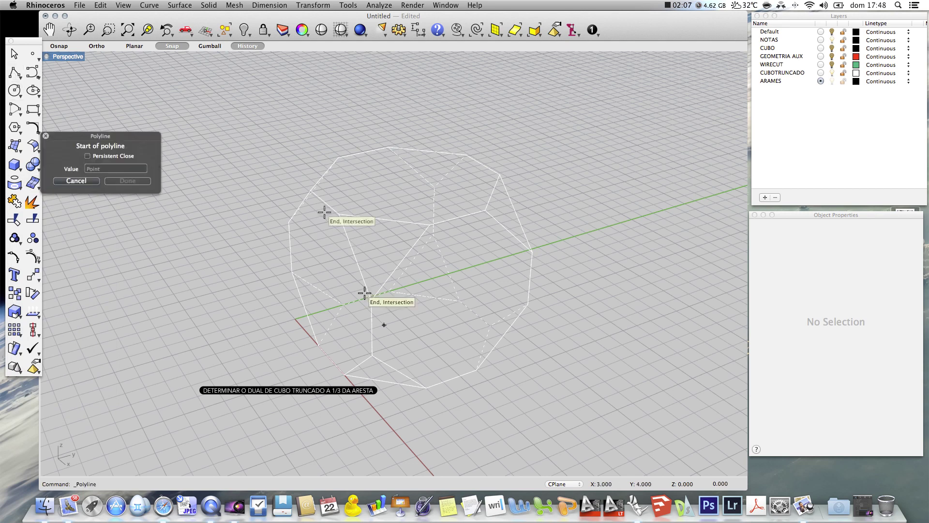
right_drag(235, 247, 369, 206)
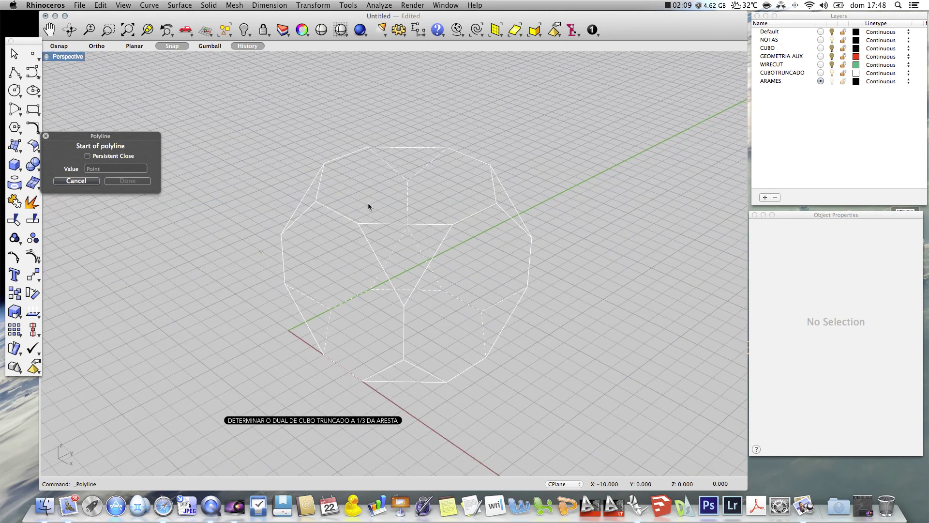
click(316, 201)
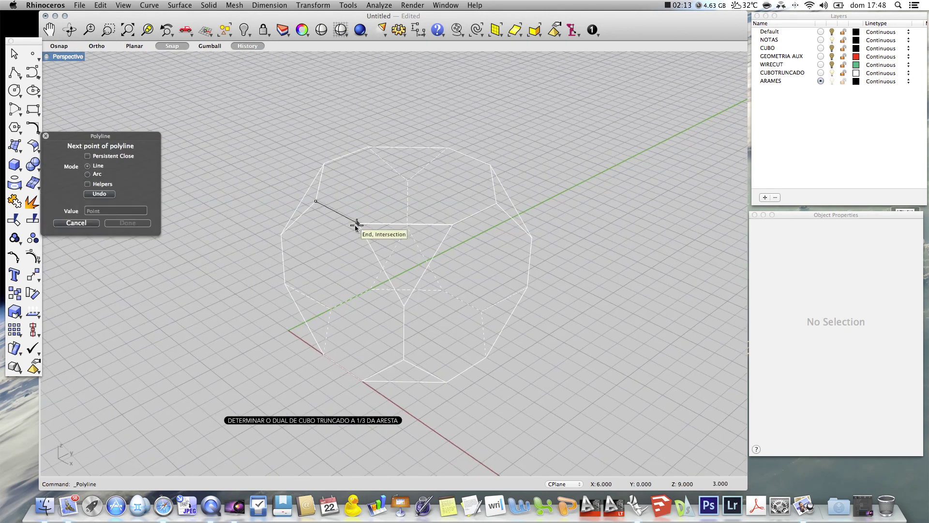
click(357, 223)
click(403, 305)
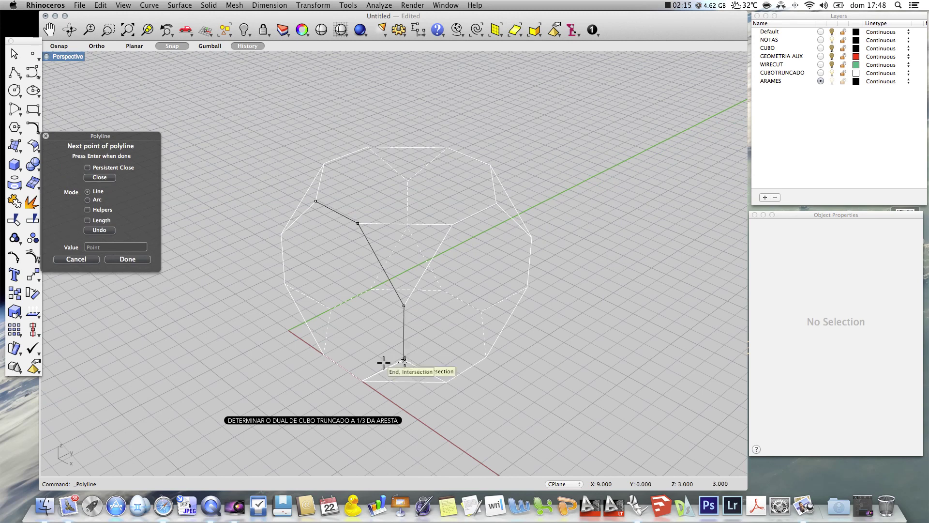
click(404, 359)
click(362, 381)
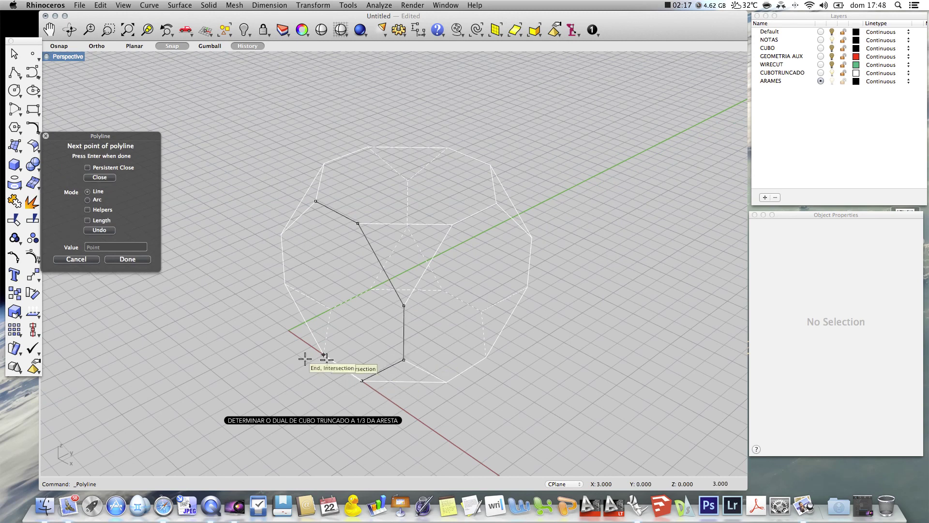
click(305, 336)
click(271, 289)
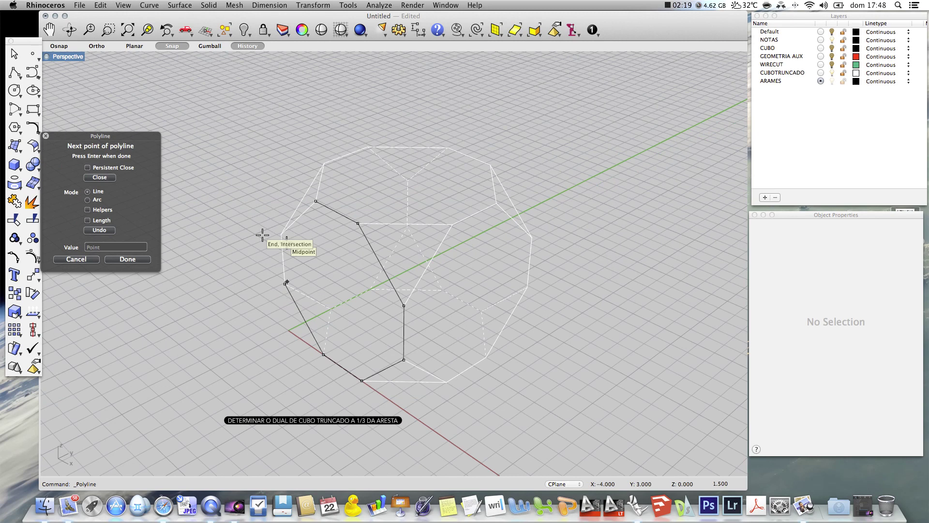
click(282, 235)
click(315, 201)
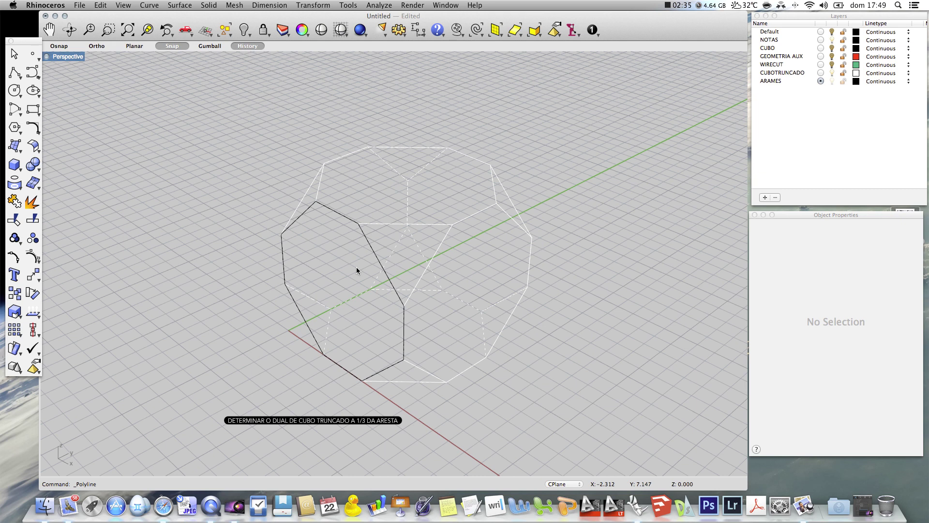
- Trace the octagonal base face on the ground plane with a closed polyline snapped to its vertices
key(Return)
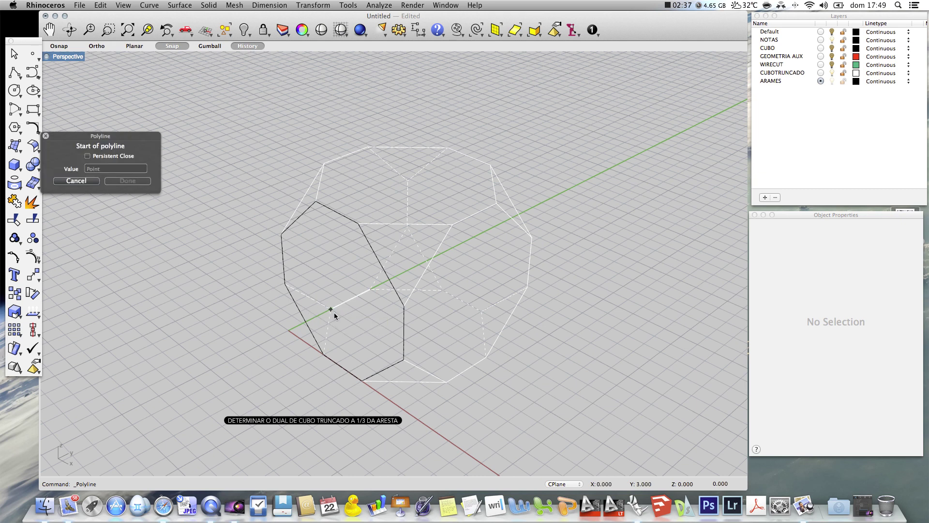
click(332, 310)
click(323, 354)
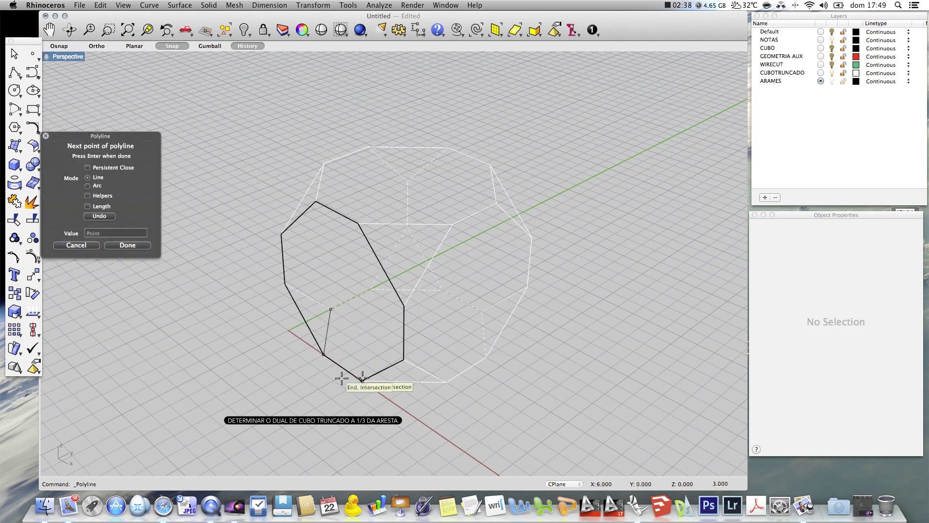
click(446, 382)
click(486, 357)
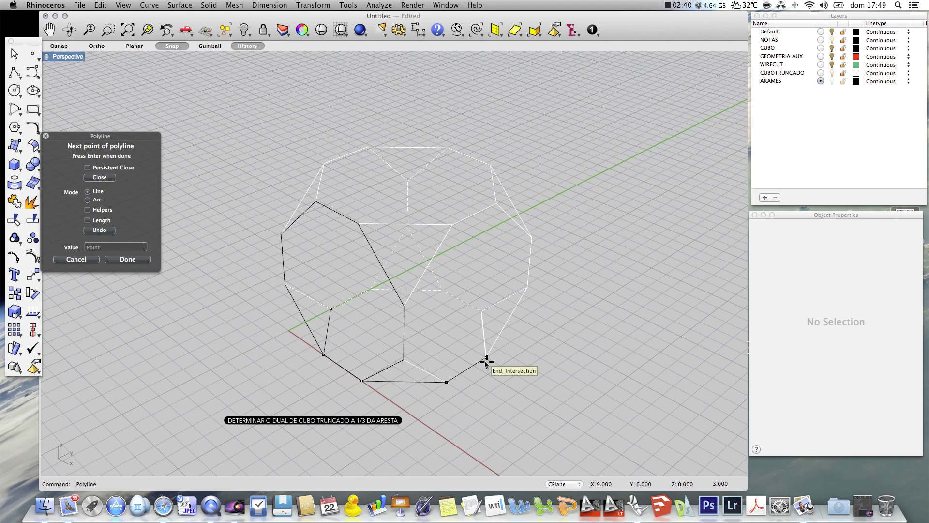
click(462, 314)
click(422, 291)
click(367, 291)
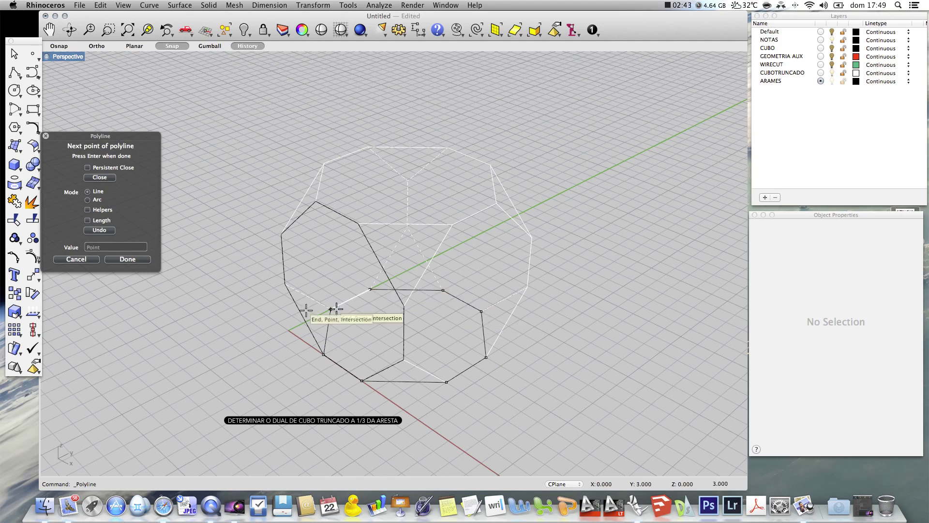
click(331, 308)
- Trace the lower front triangular corner face, between the base and the vertical octagon, with a closed polyline
right_click(368, 335)
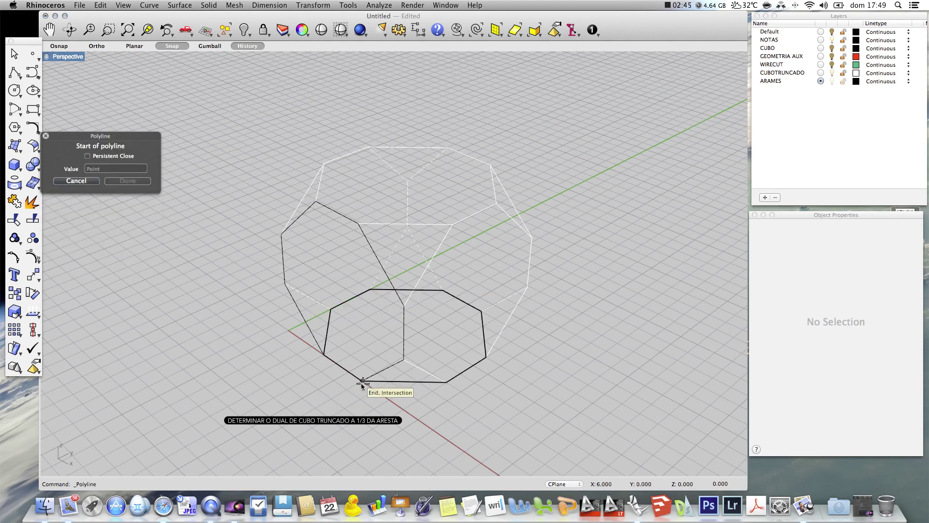
click(362, 382)
click(404, 359)
click(446, 382)
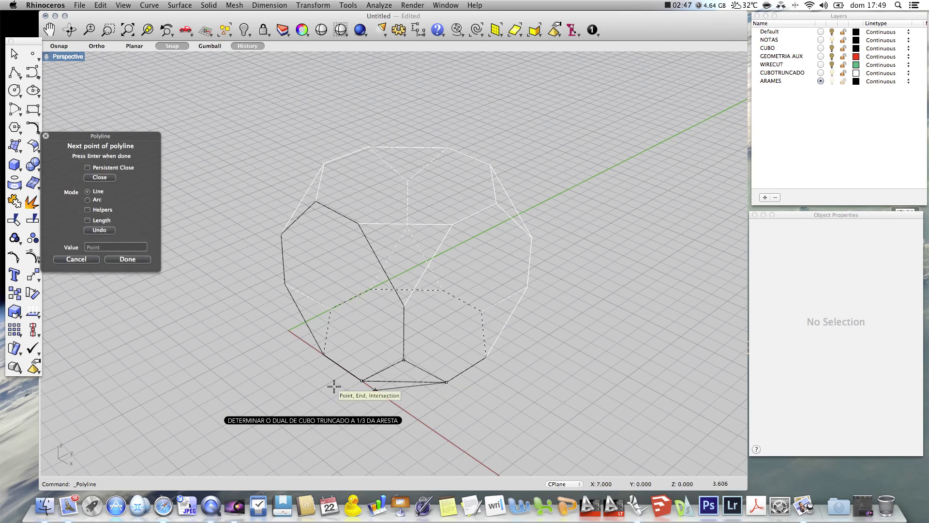
click(362, 380)
- Trace the upper front triangular corner face next to the vertical octagon with a closed polyline
right_click(404, 368)
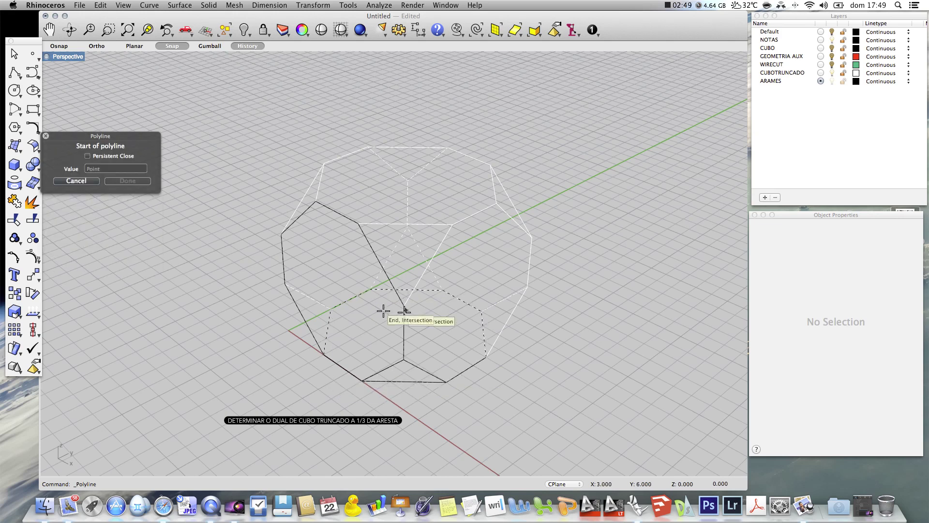
click(404, 306)
click(452, 224)
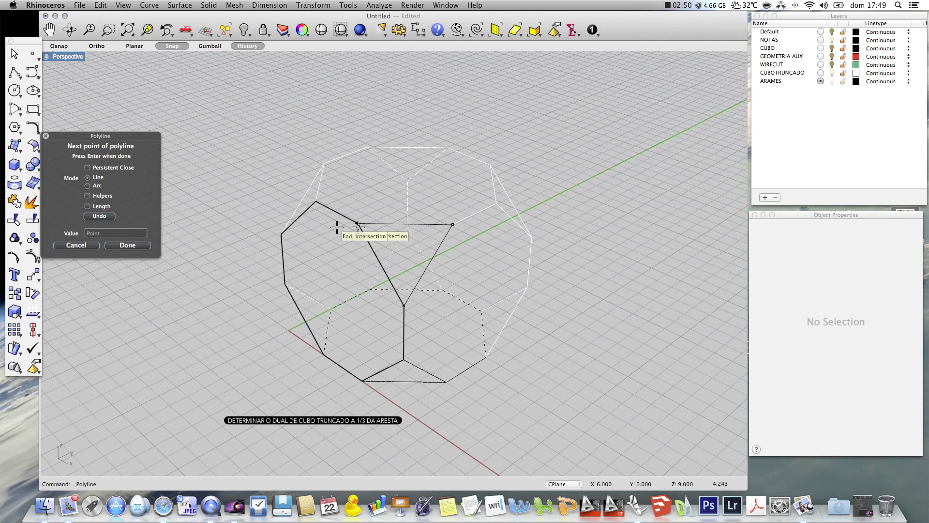
click(358, 224)
click(404, 305)
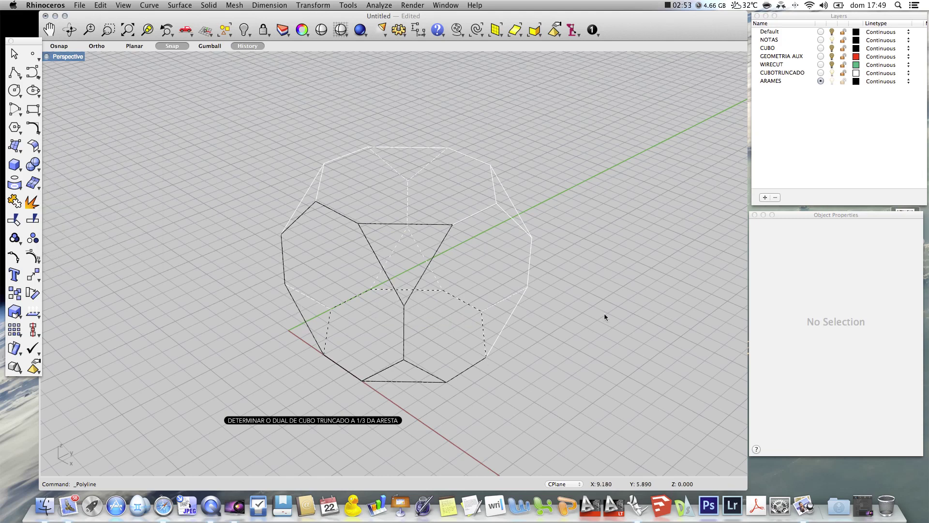
- Hide the CUBOTRUNCADO layer so only the traced wires are displayed
click(832, 73)
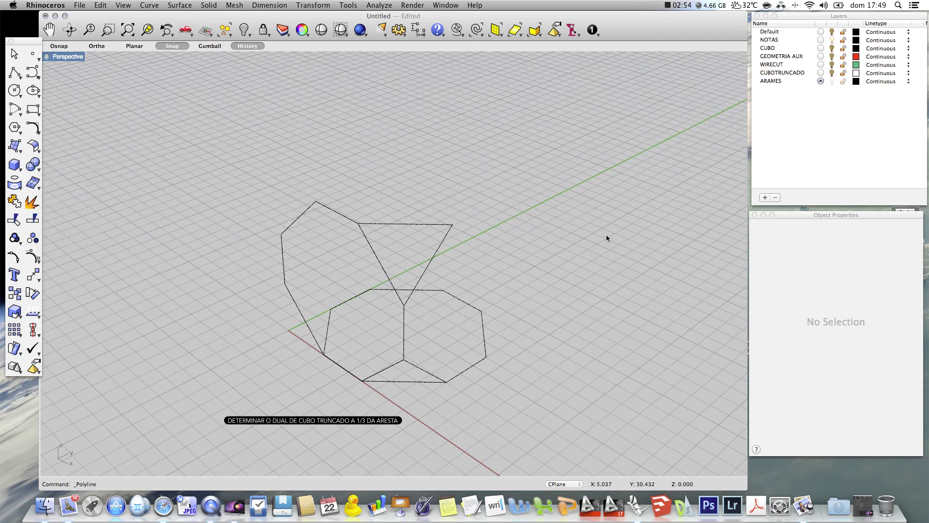
right_drag(616, 253, 595, 215)
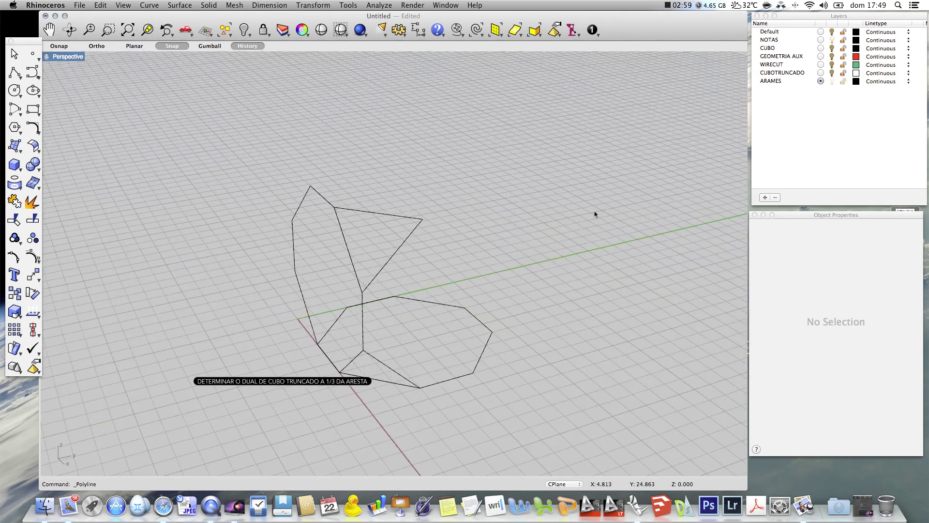
right_drag(570, 268, 588, 274)
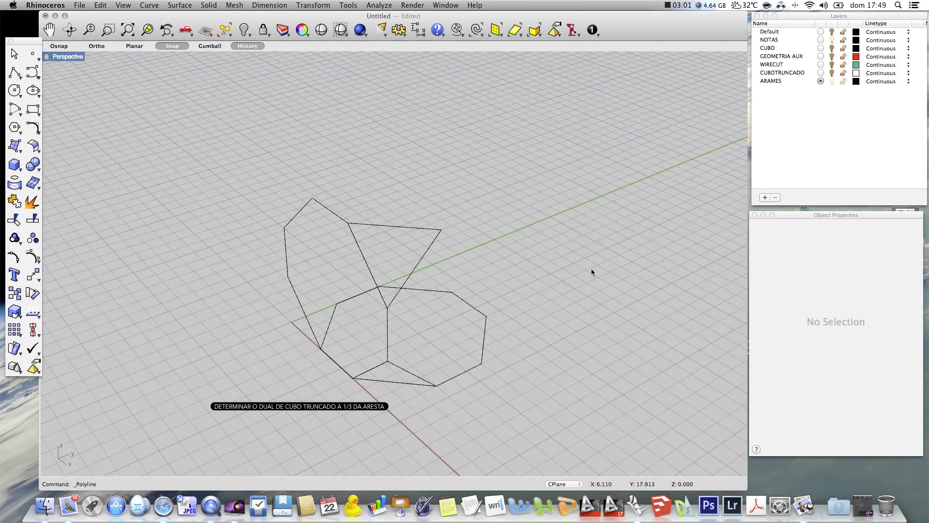
- Copy the base octagon from its vertex on the red axis up to the matching top vertex of the vertical octagon
text(copy)
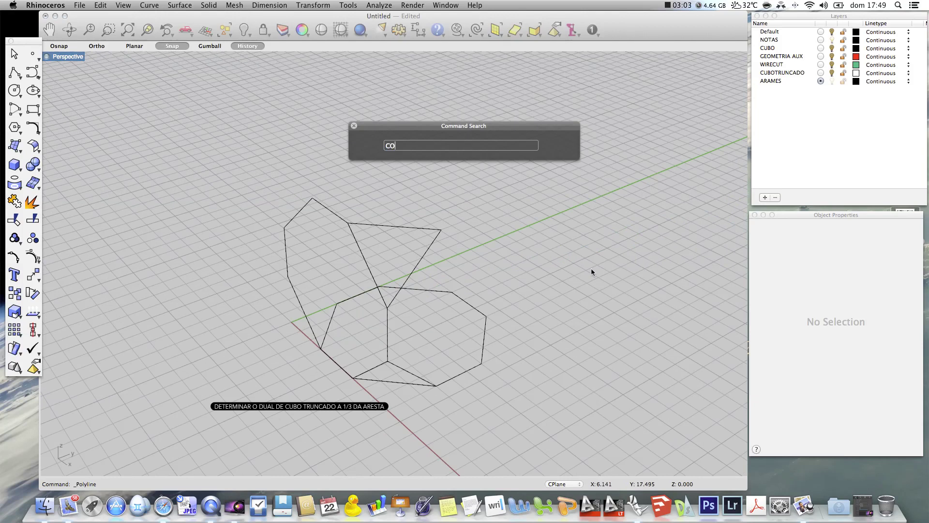
key(Return)
click(467, 368)
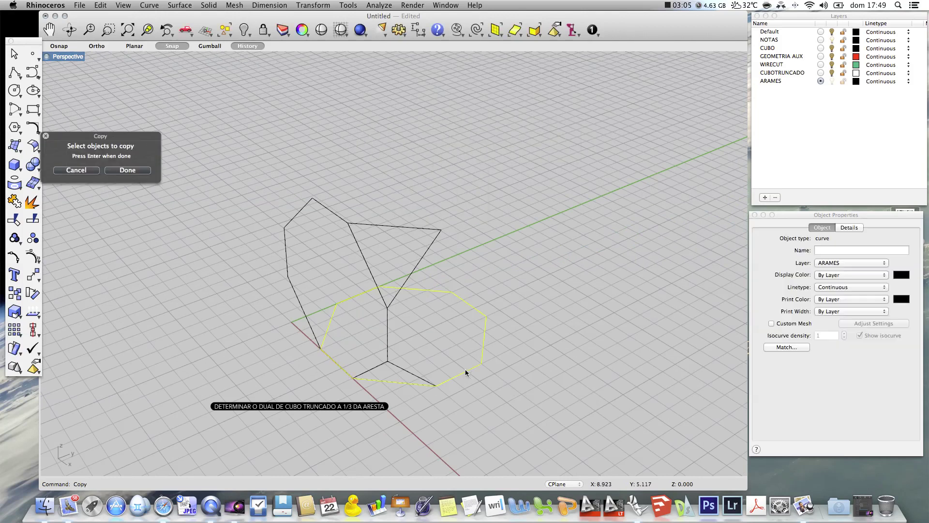
key(Return)
click(319, 350)
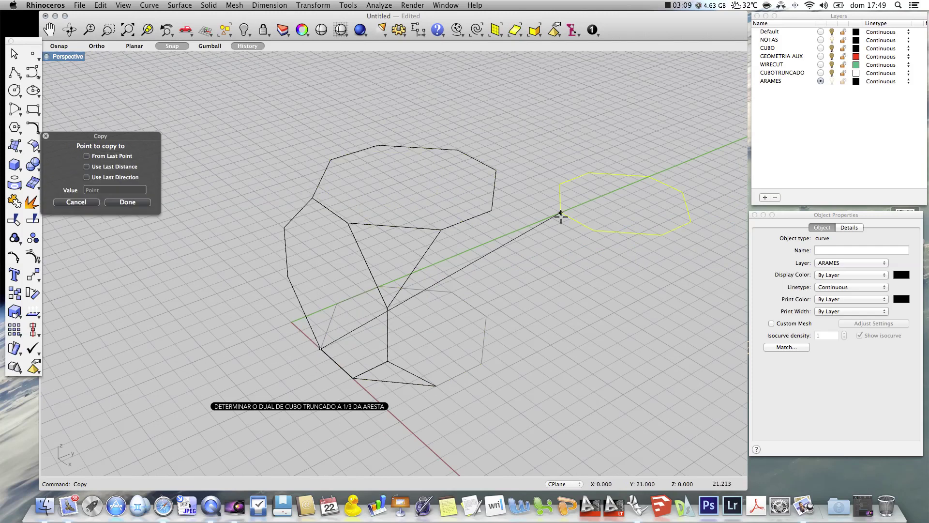
key(Escape)
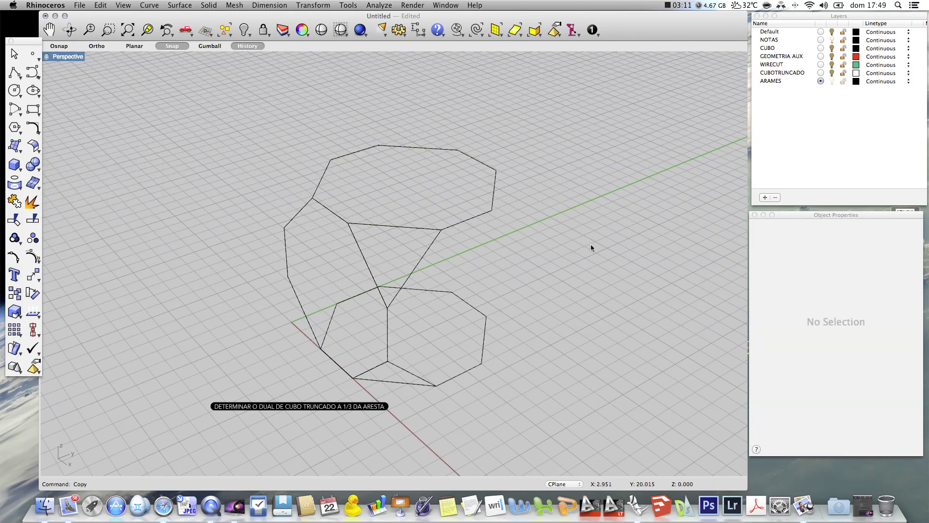
- Start ArrayPolar with the vertical octagon and the two corner triangles as the objects to array
mouse_move(590, 243)
right_down()
mouse_move(568, 266)
mouse_move(587, 252)
right_up()
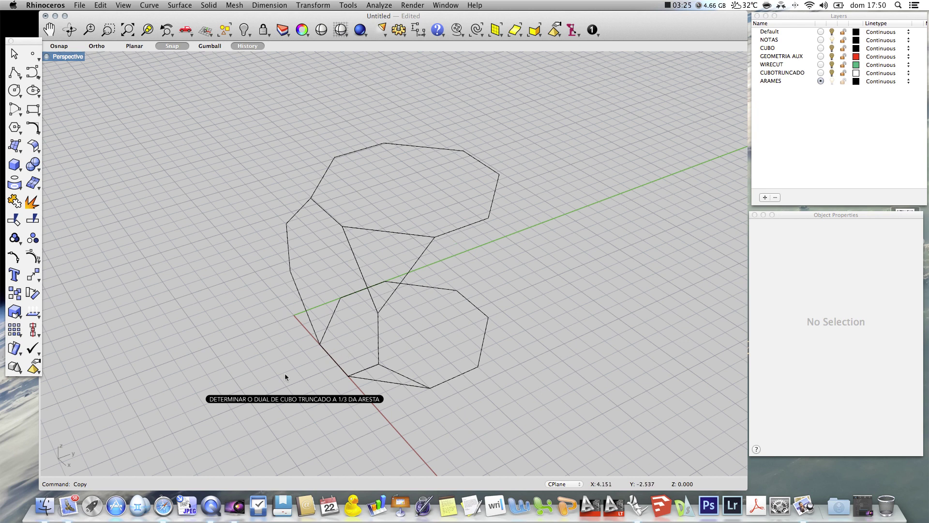
text(Array)
key(Down)
key(Down)
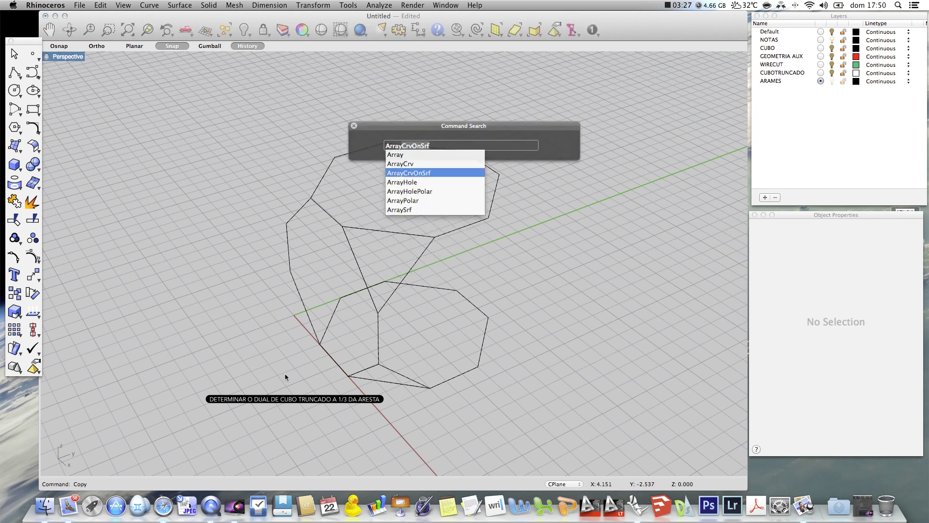
key(Down)
key(Down)
key(Down)
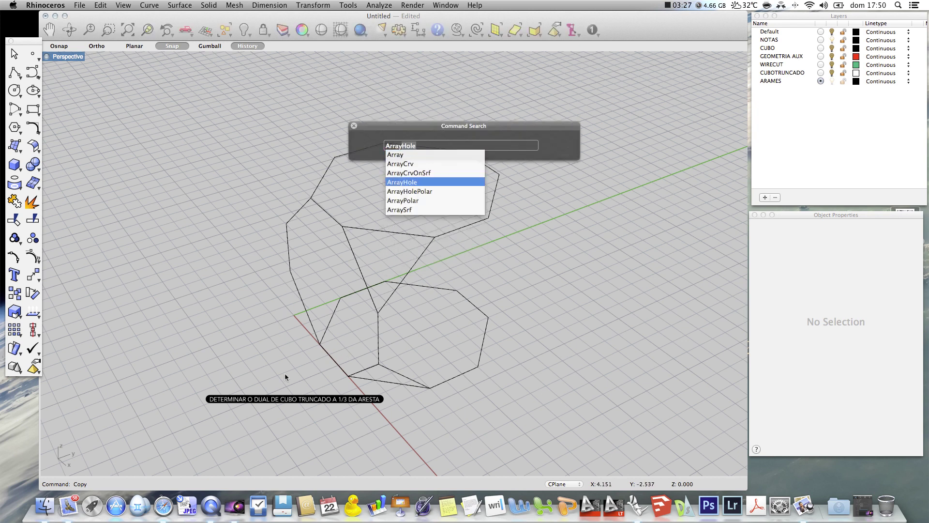
click(425, 205)
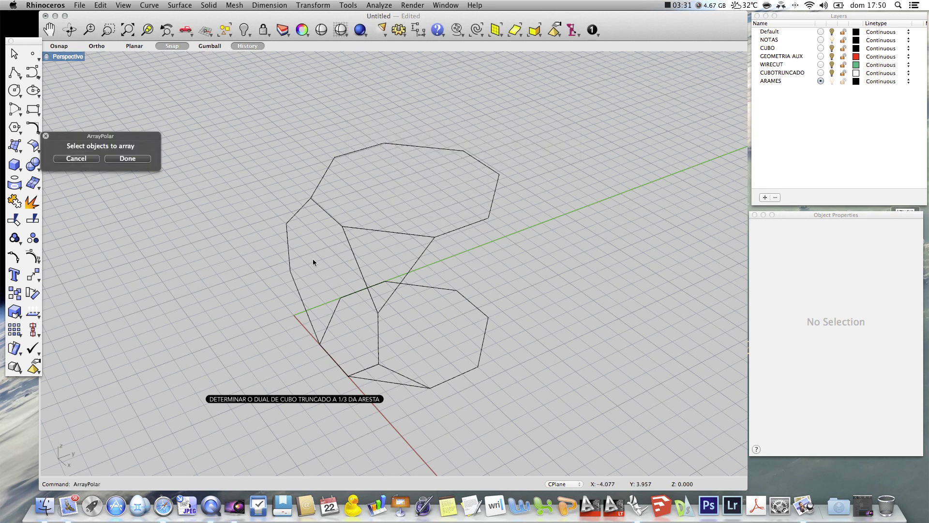
click(295, 226)
click(420, 255)
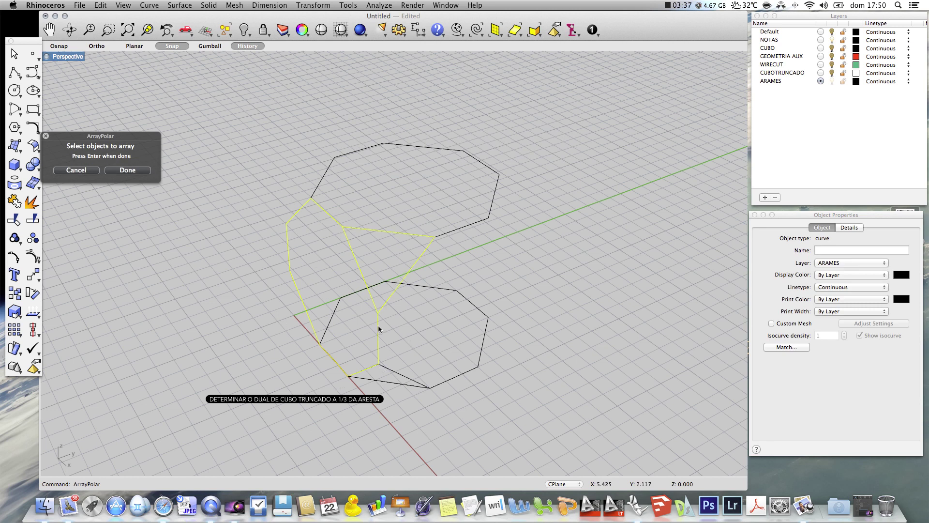
click(399, 374)
key(Return)
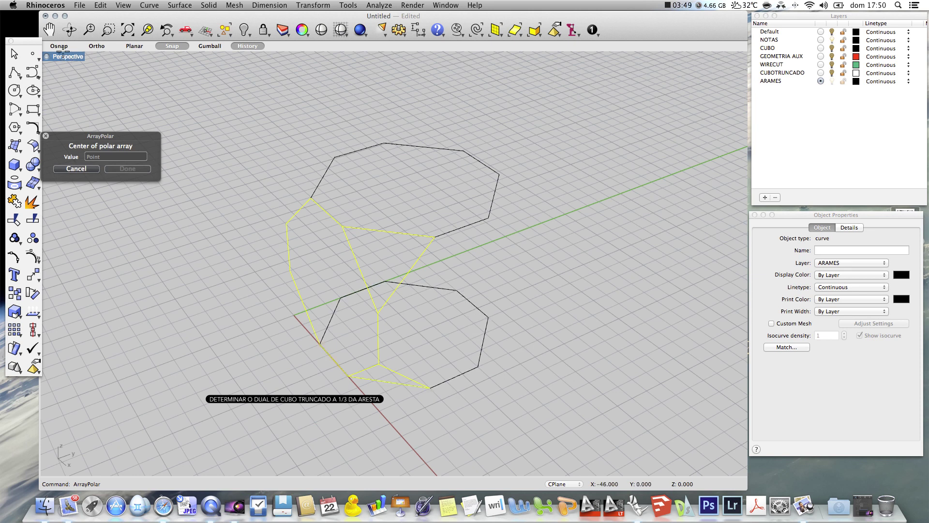
- Restrict the object snaps to Center only, disabling End, Midpoint and Intersection
click(63, 47)
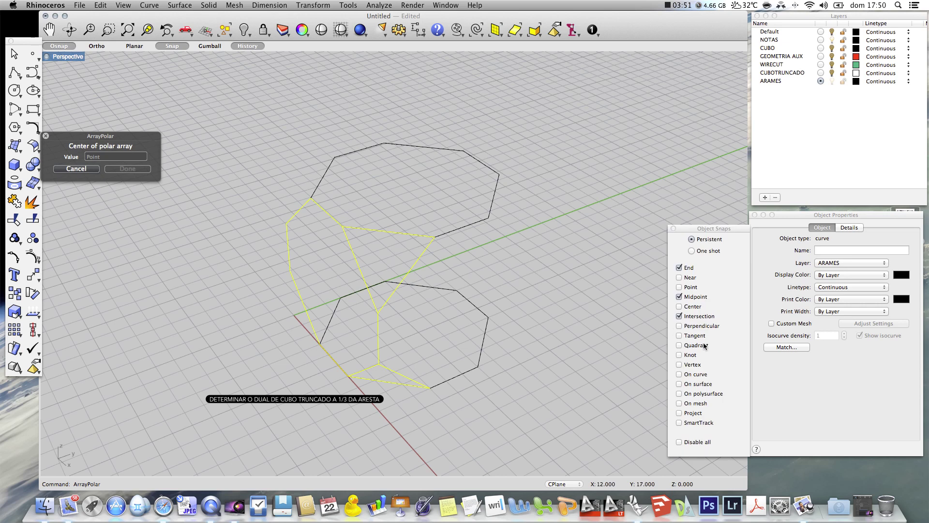
click(692, 307)
click(692, 297)
click(697, 316)
click(689, 268)
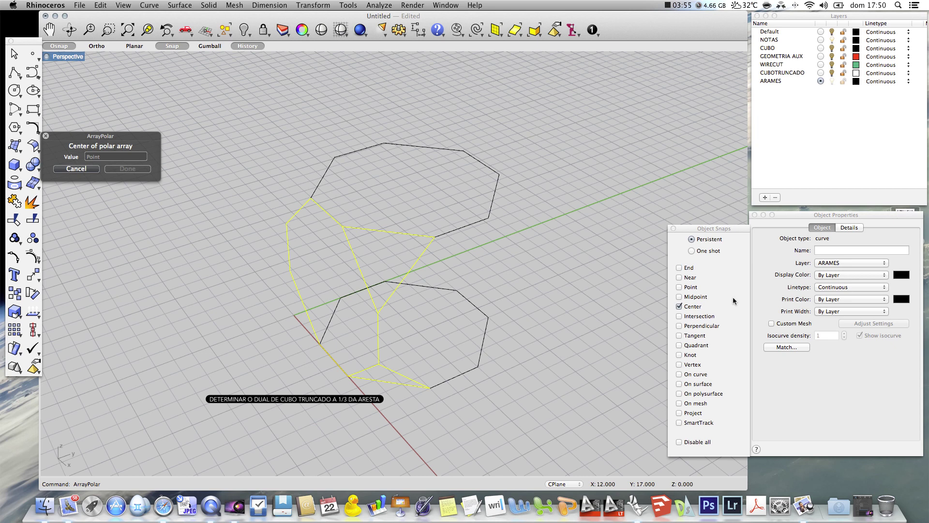
- Polar-array the selected wires around the base octagon's center with 4 items over a 360-degree fill angle
click(453, 379)
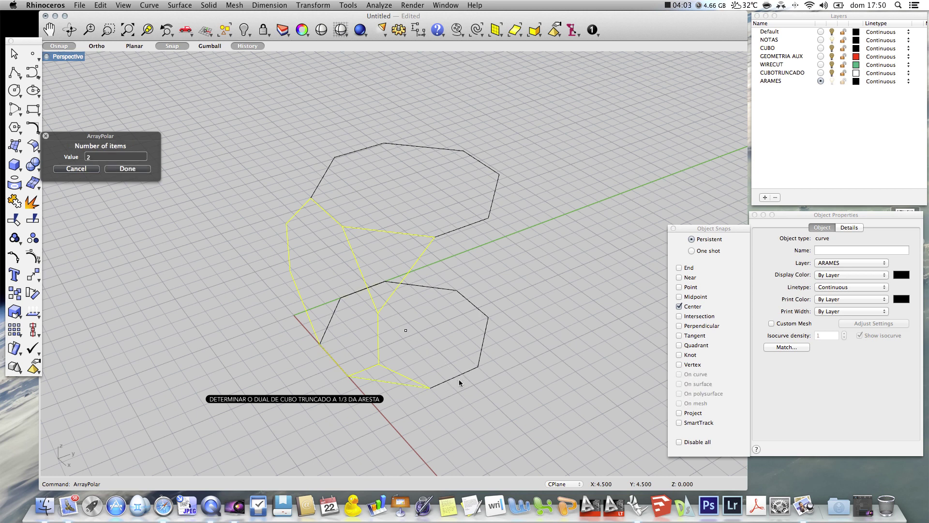
double_click(89, 157)
text(4)
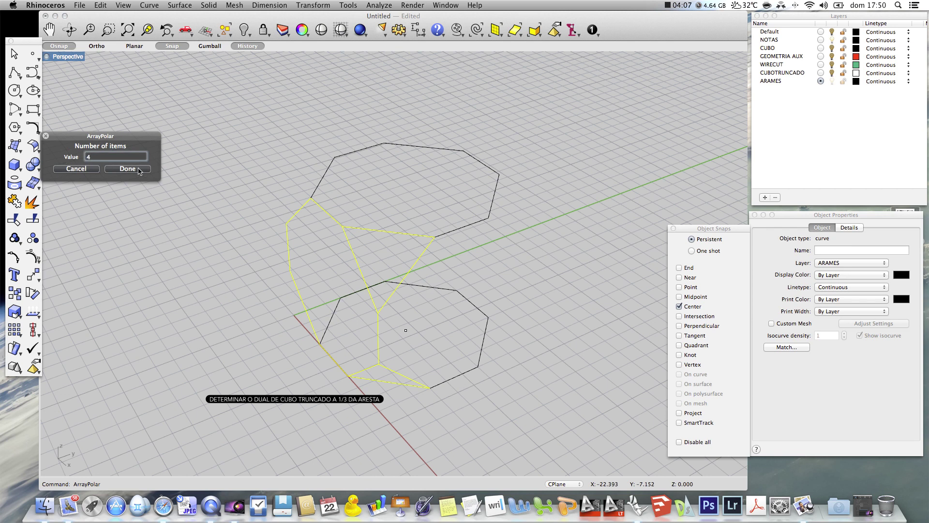
click(142, 168)
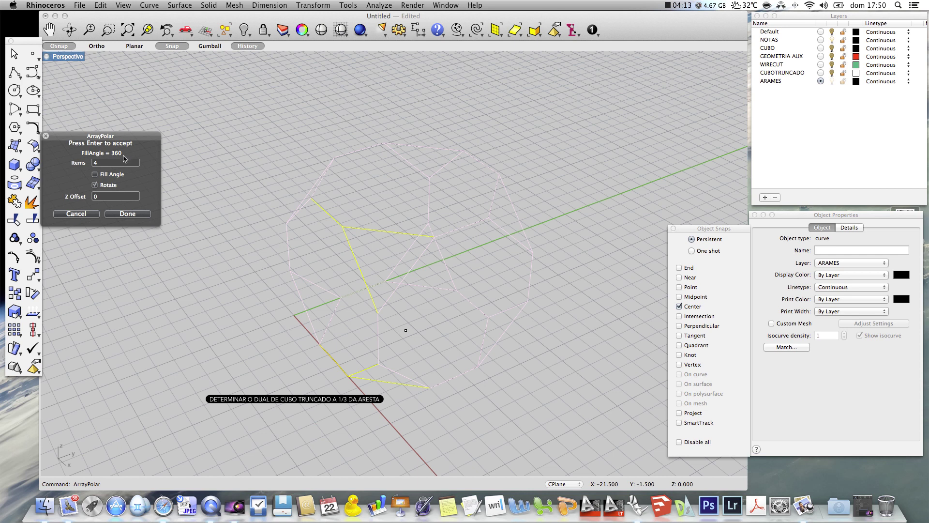
click(128, 215)
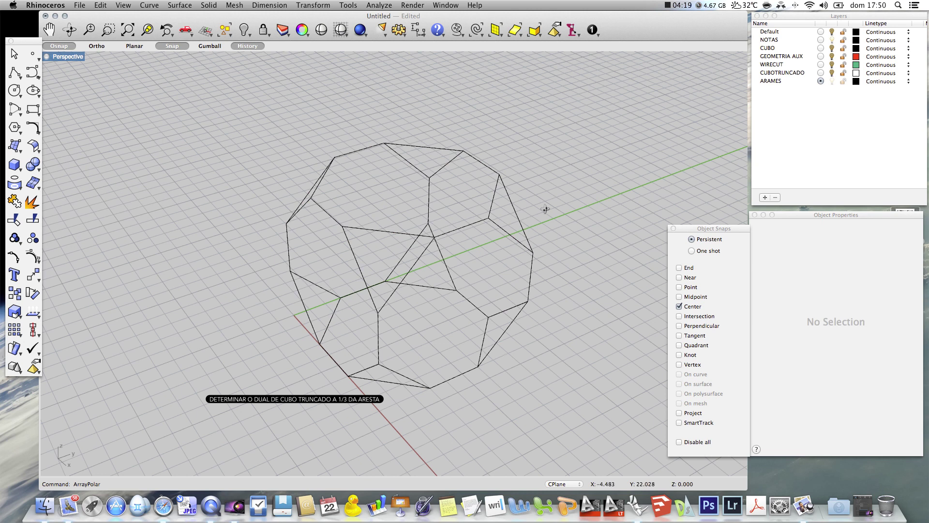
- Create a layer named CENTRO DA FACE and make it the current layer
right_drag(543, 207, 536, 166)
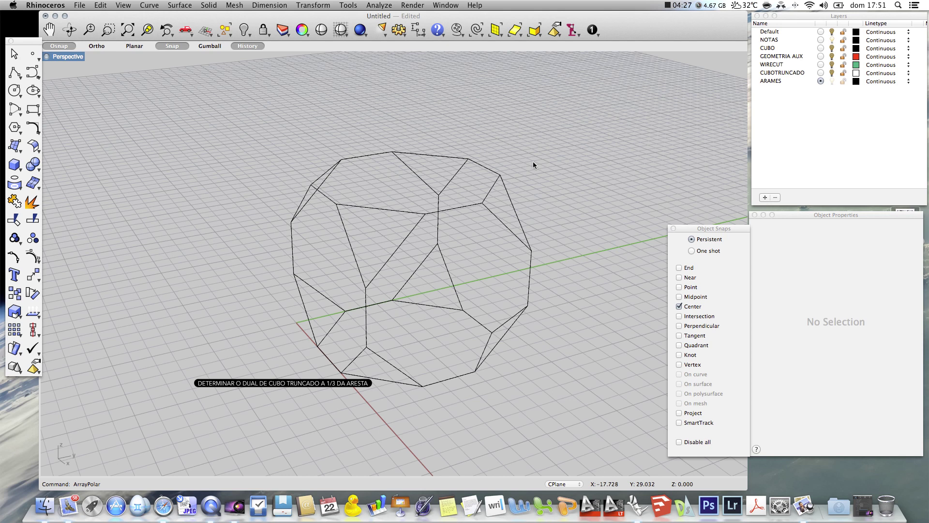
right_drag(539, 144, 536, 161)
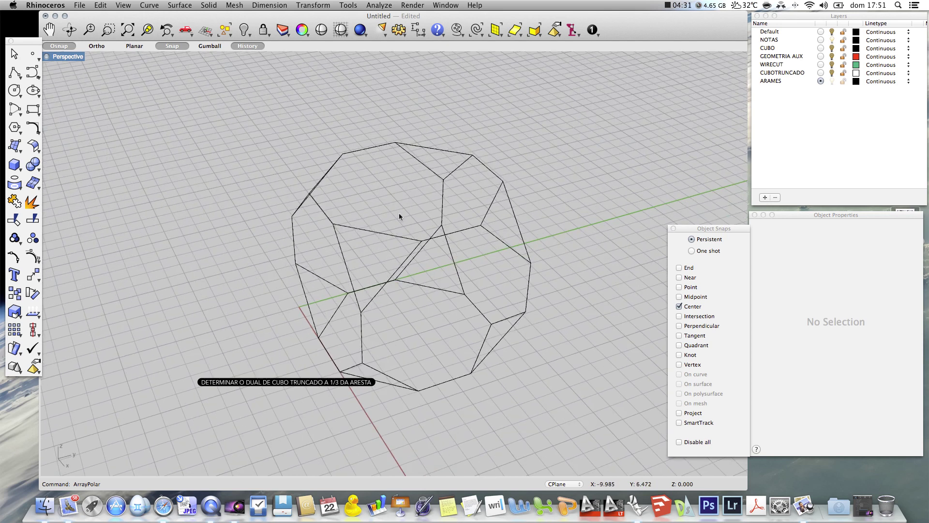
click(764, 197)
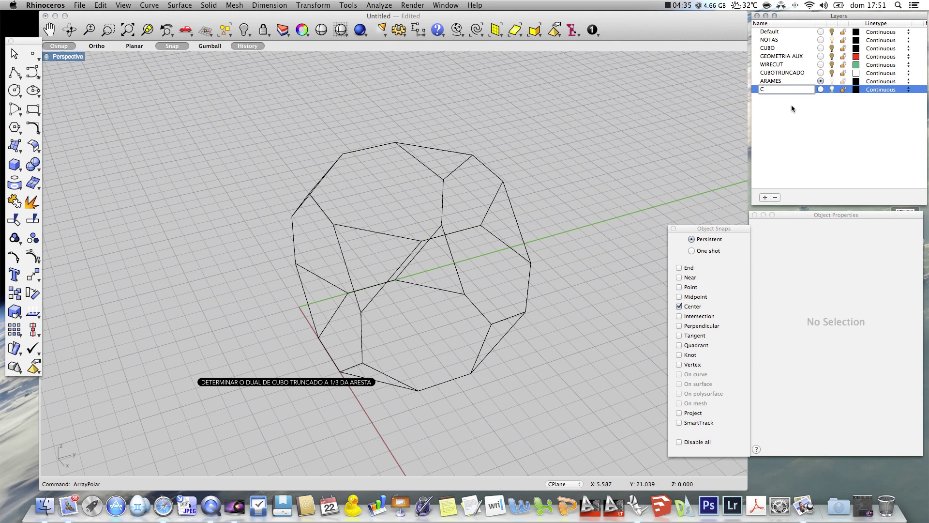
text(CENTRO DA FACE)
click(821, 90)
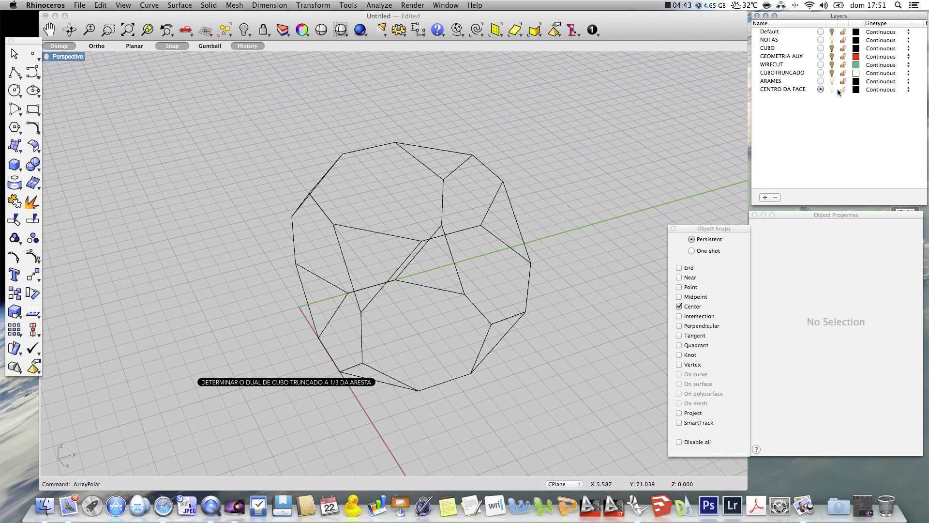
- Set the CENTRO DA FACE layer's color to white
click(855, 90)
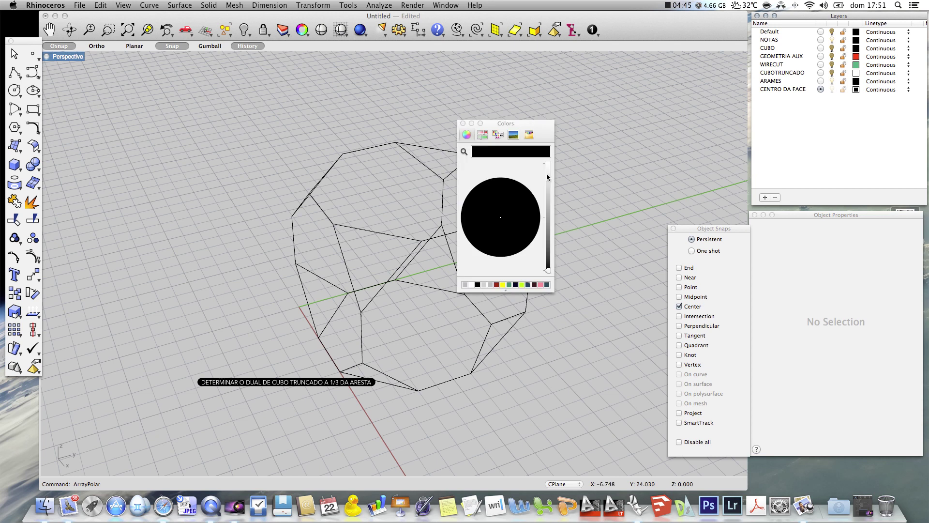
drag(548, 178, 548, 155)
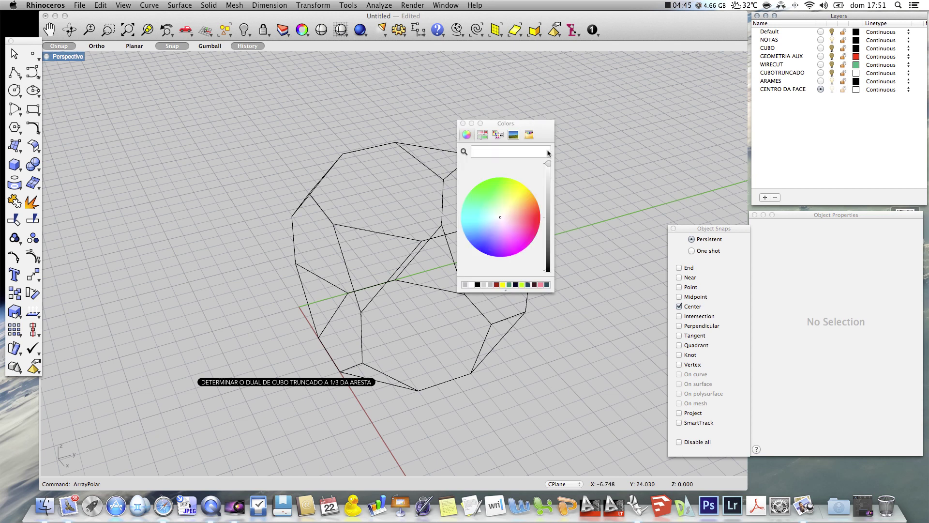
click(463, 124)
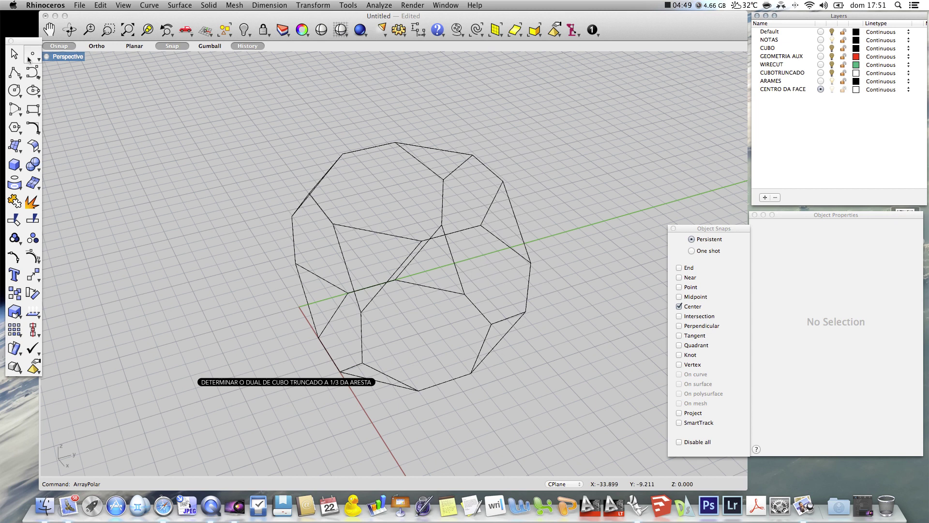
- Place points at the centers of the octagon along the green axis, the opposite octagon, and the lower triangles at the origin and red axis
click(31, 55)
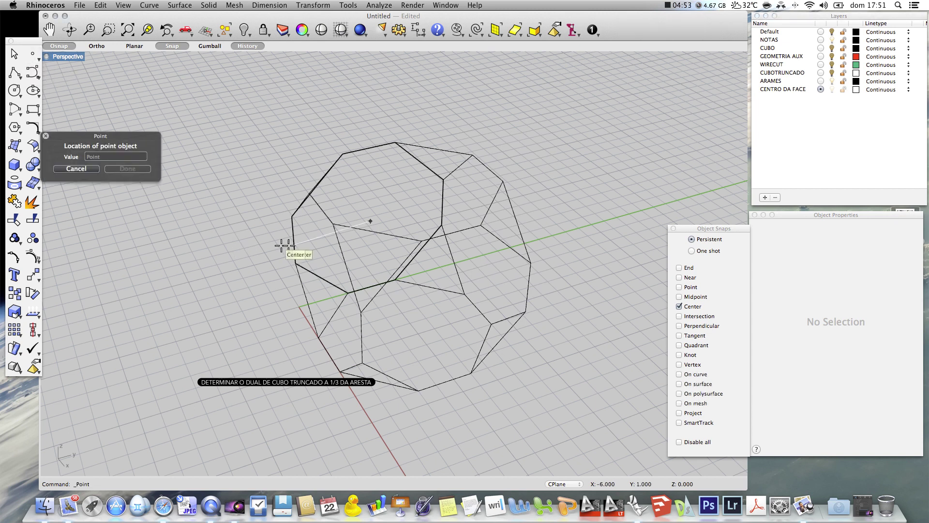
click(282, 245)
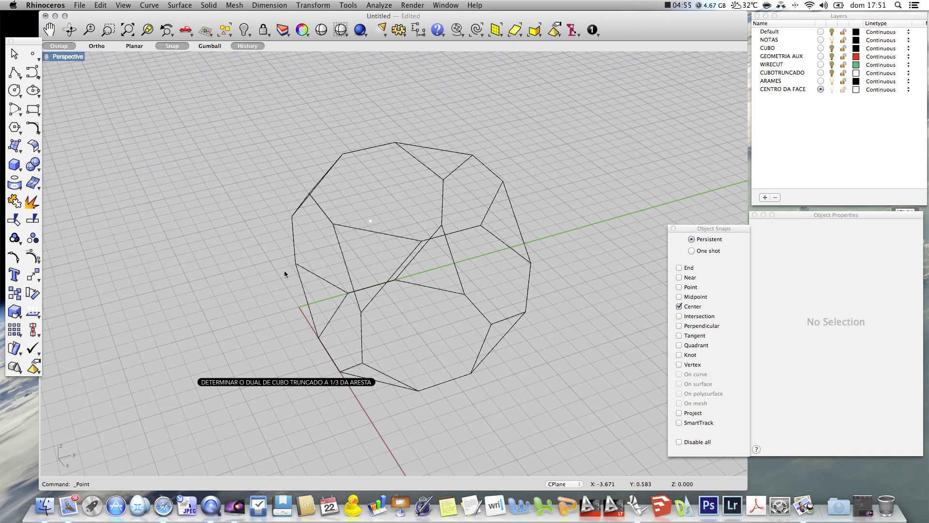
right_click(285, 272)
click(312, 309)
right_click(373, 370)
click(373, 370)
- Place center points on the base octagon and the two remaining lower corner triangles
right_click(380, 370)
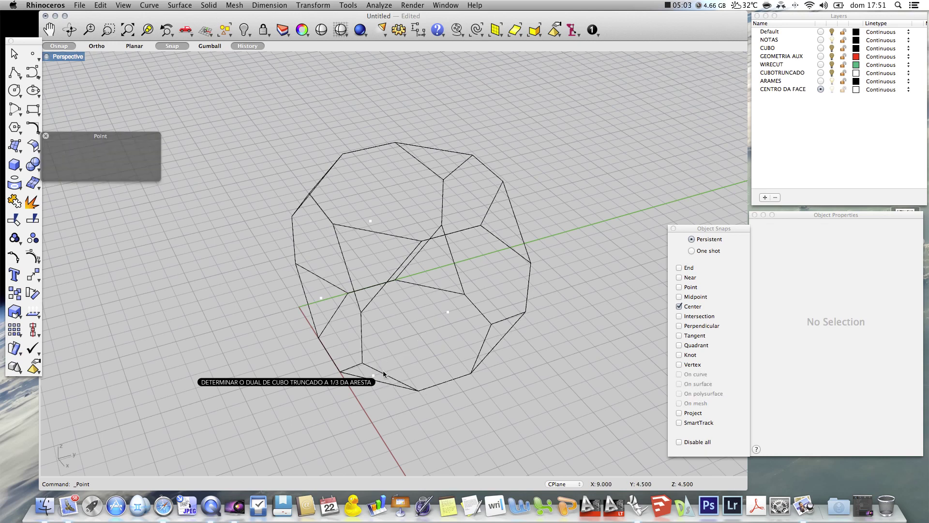
right_drag(466, 380, 531, 332)
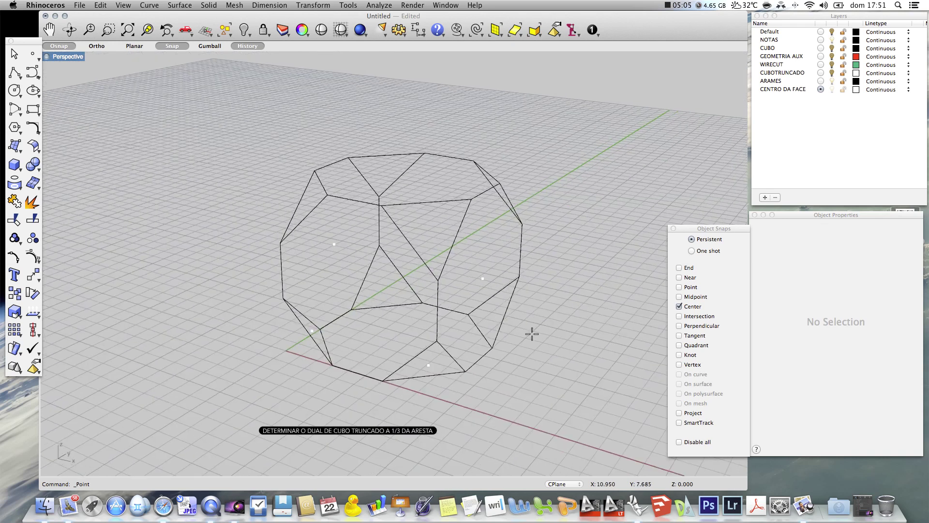
click(372, 268)
right_click(353, 385)
click(356, 381)
- Place center points on the vertical octagon opposite the red axis and on the four upper corner triangles
right_click(464, 148)
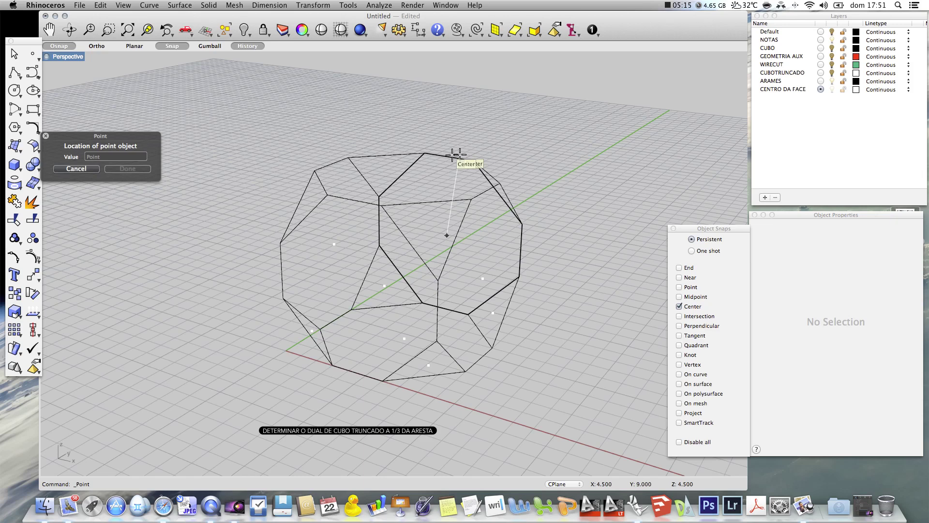
click(456, 154)
right_click(409, 150)
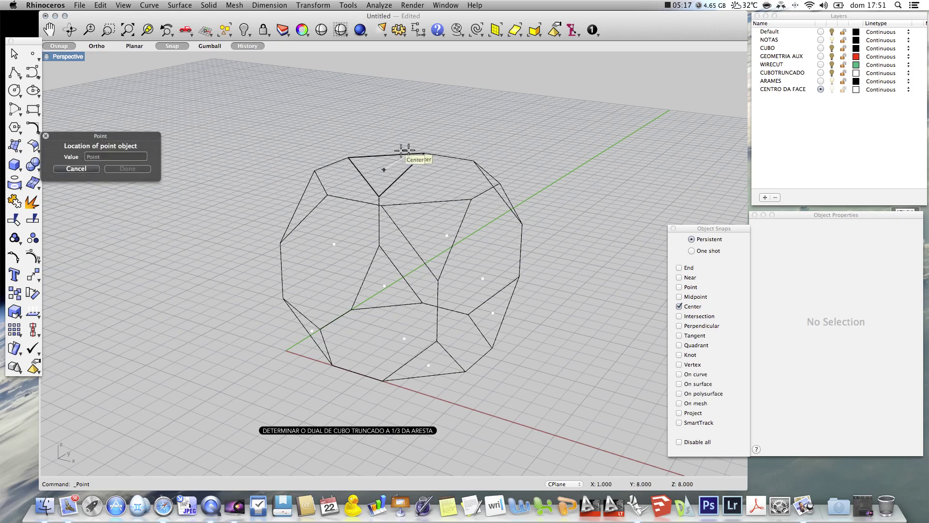
click(405, 150)
right_click(321, 177)
click(313, 186)
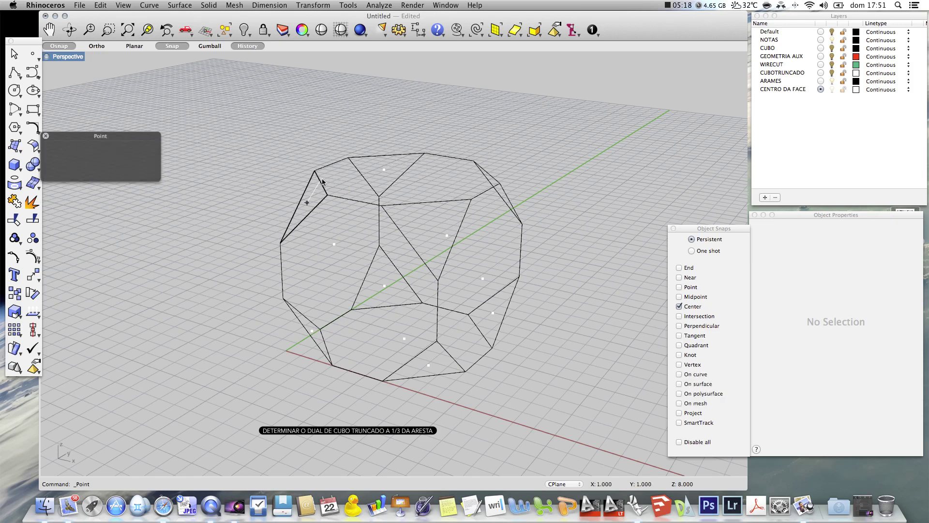
right_click(445, 207)
click(436, 204)
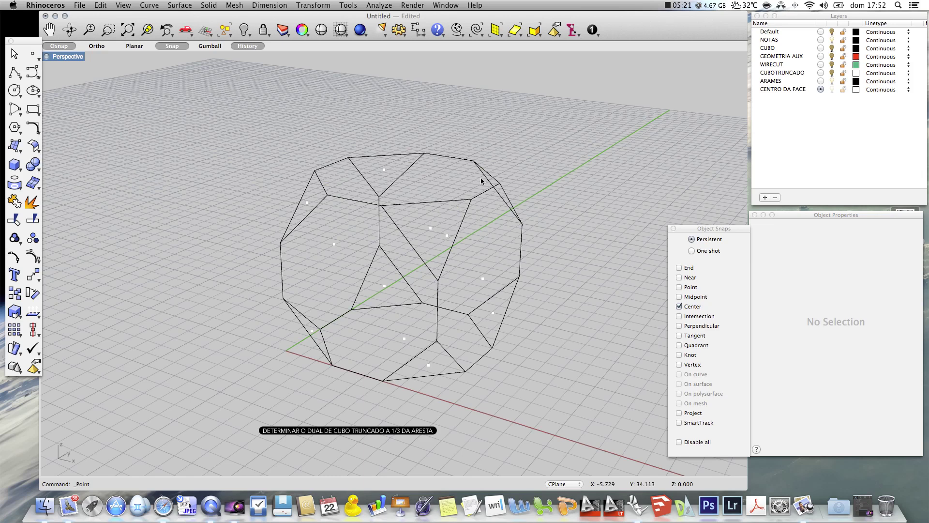
right_click(481, 178)
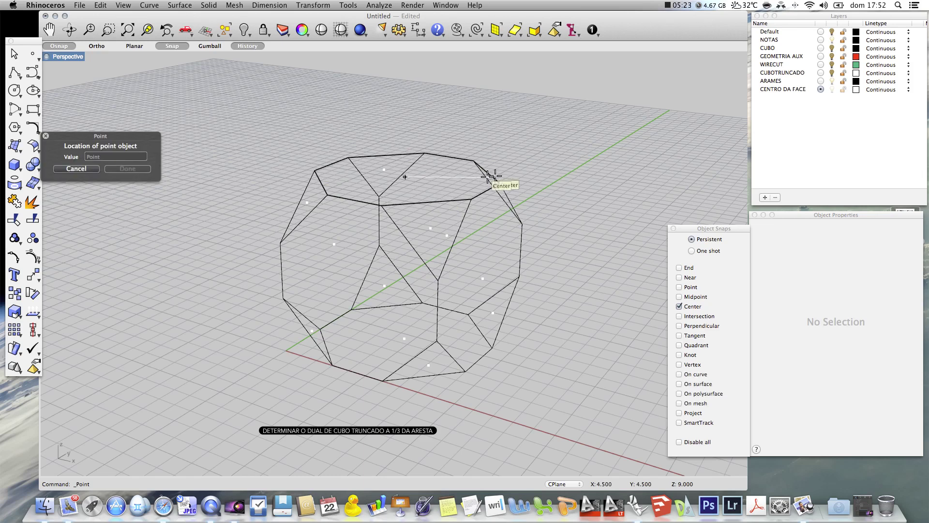
click(506, 199)
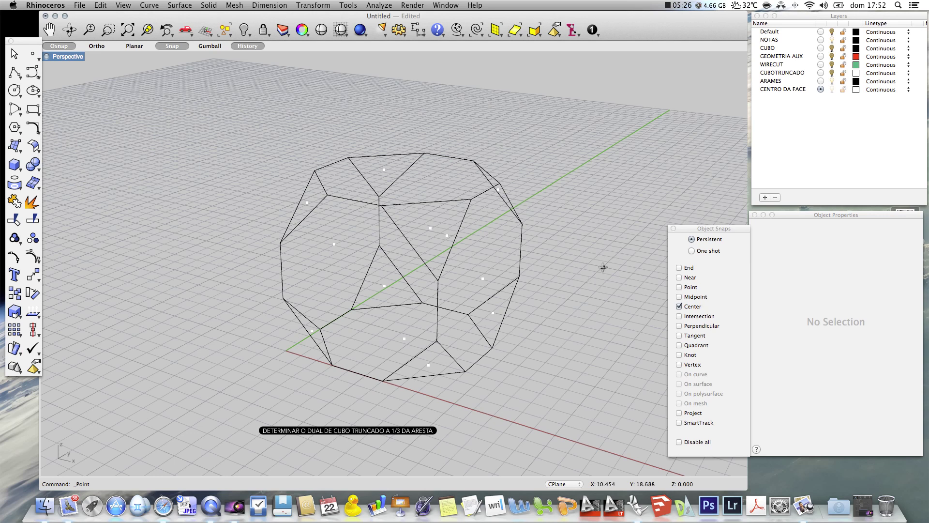
- Place a point at the center of the top octagon
right_drag(601, 266, 274, 275)
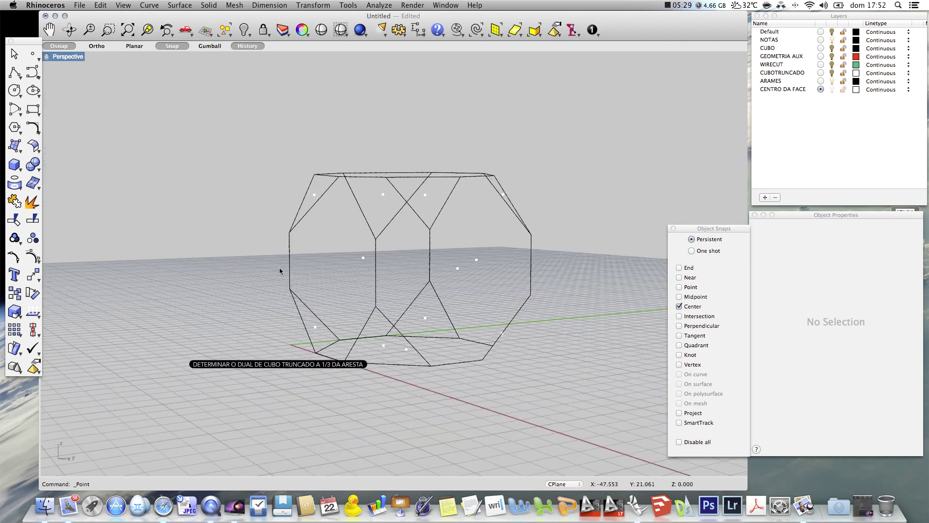
right_click(279, 266)
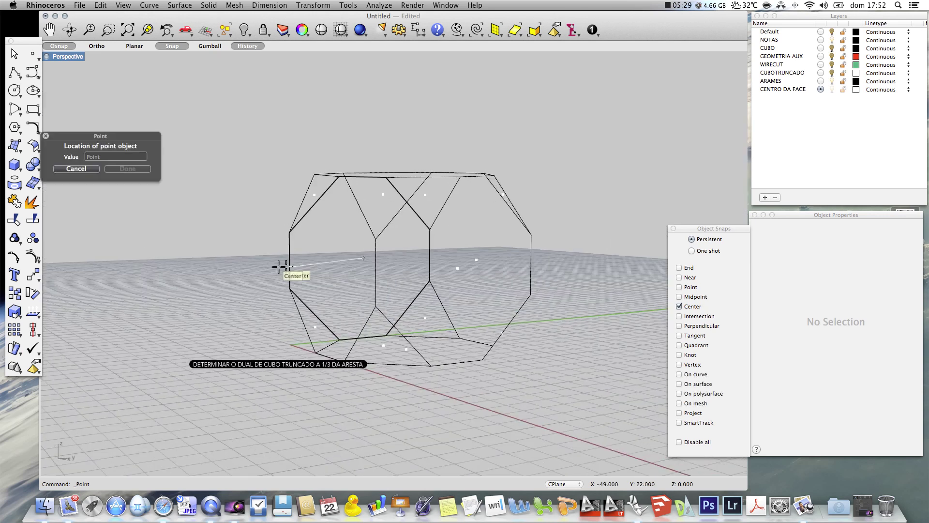
click(290, 290)
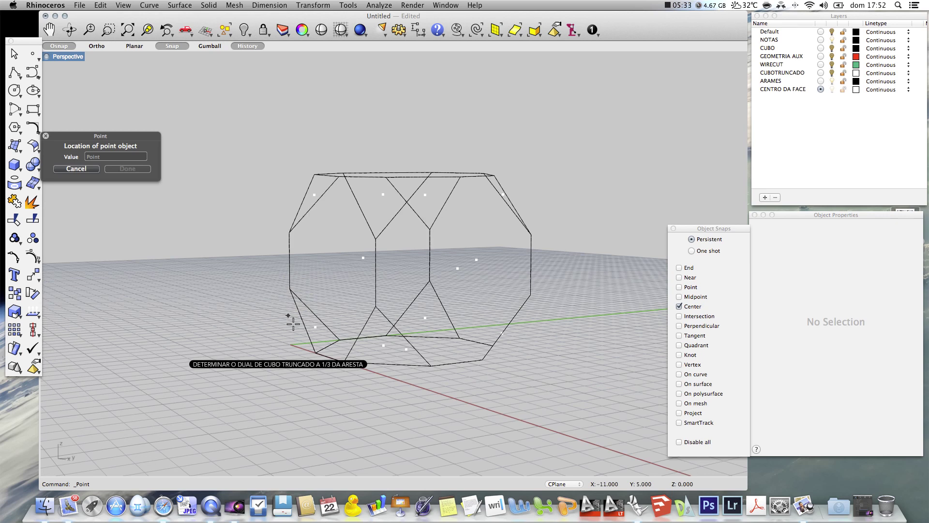
click(371, 265)
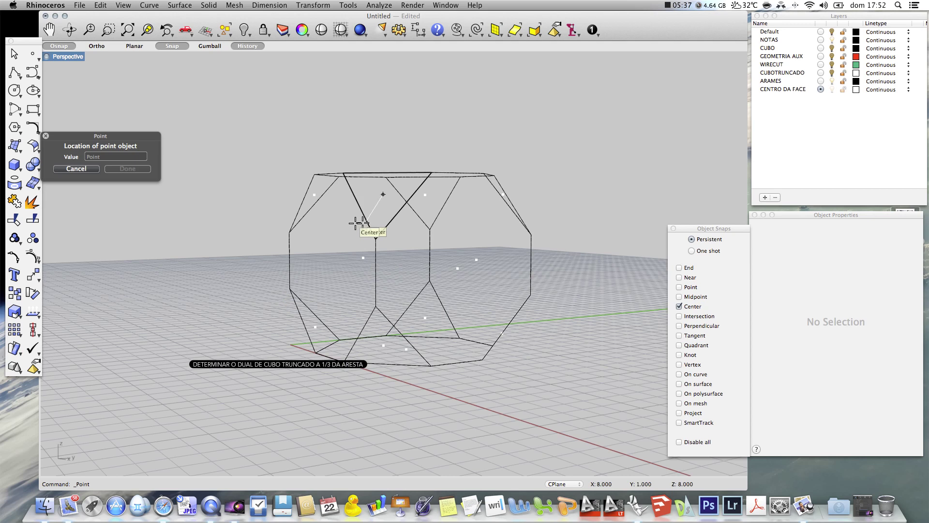
click(358, 223)
right_drag(597, 195, 571, 231)
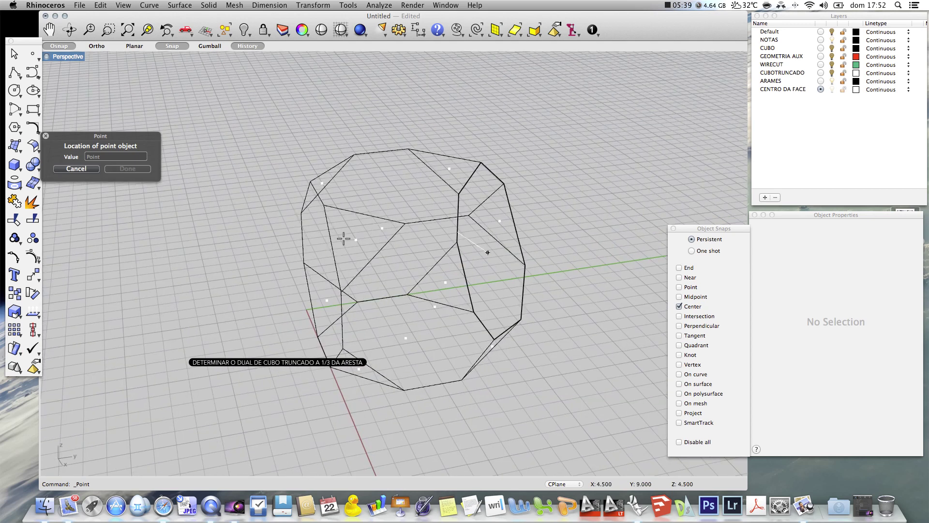
click(334, 198)
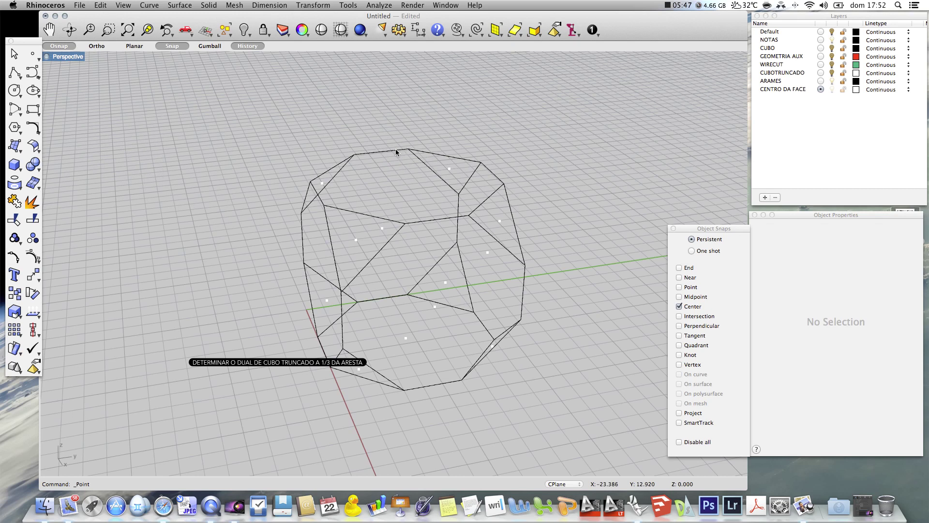
click(396, 149)
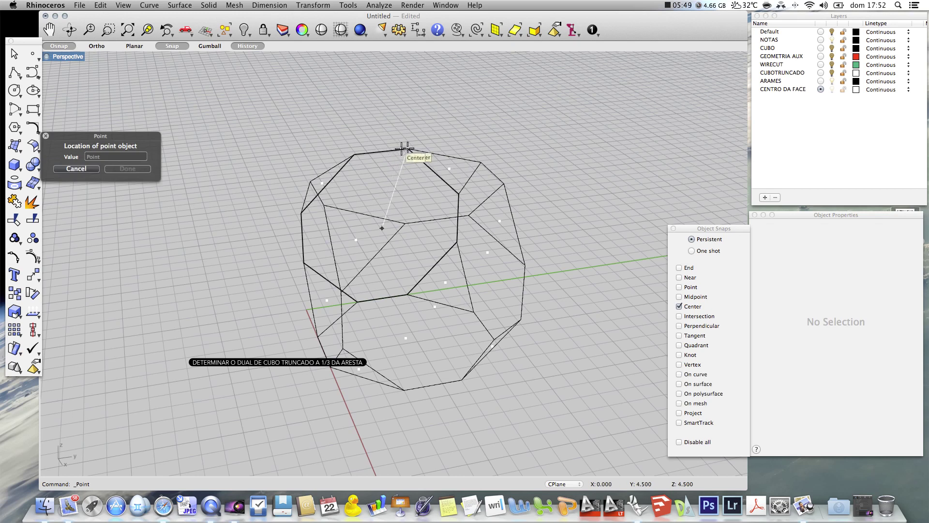
click(408, 148)
right_drag(522, 411, 421, 405)
key(Return)
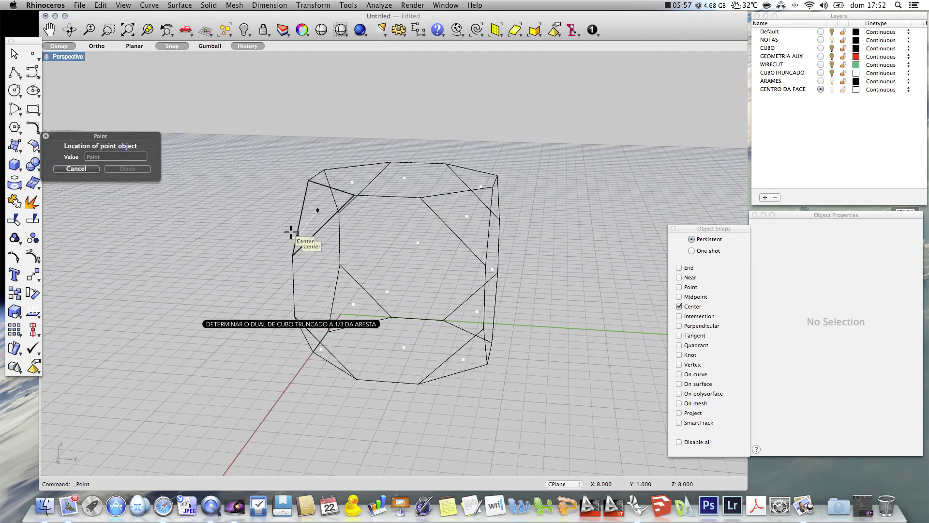
- Place a point at the center of the vertical octagon that rests on the red axis
click(298, 203)
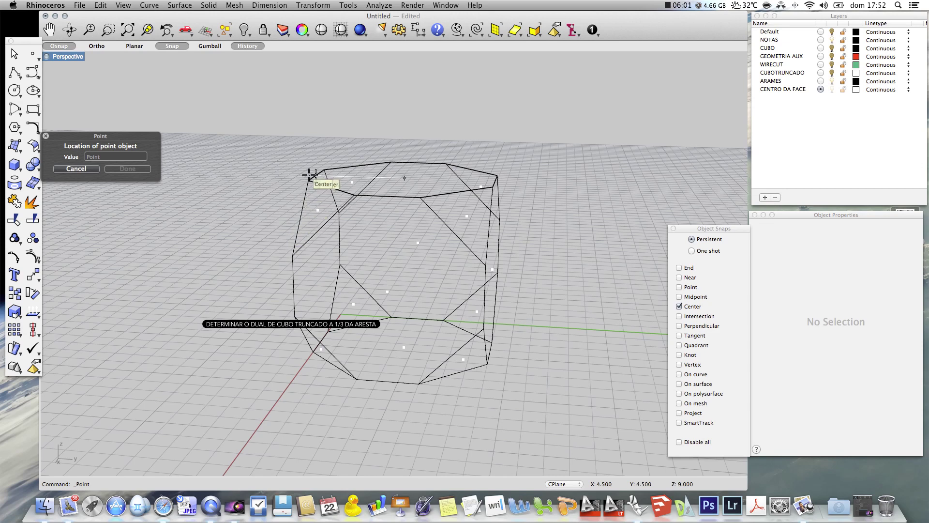
click(328, 194)
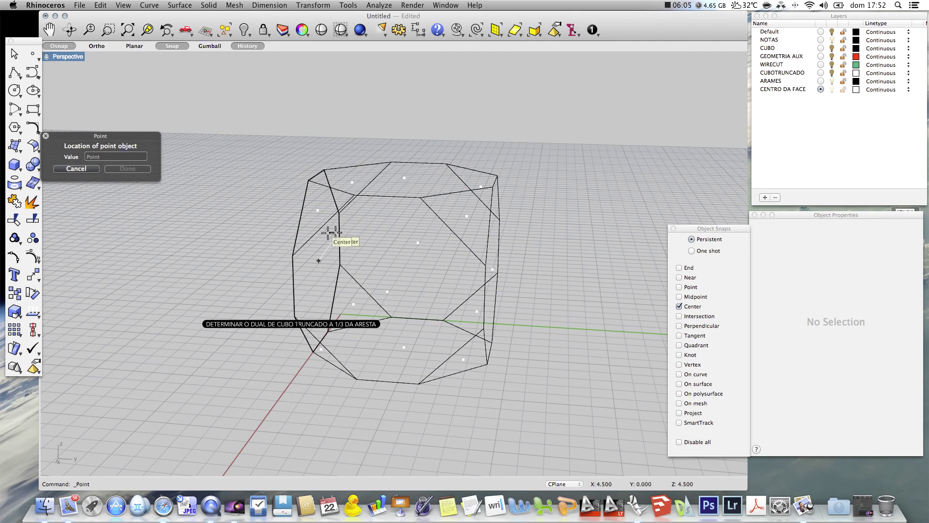
click(320, 252)
- Create a layer named ARESTAS and make it the current layer
right_drag(251, 350, 349, 403)
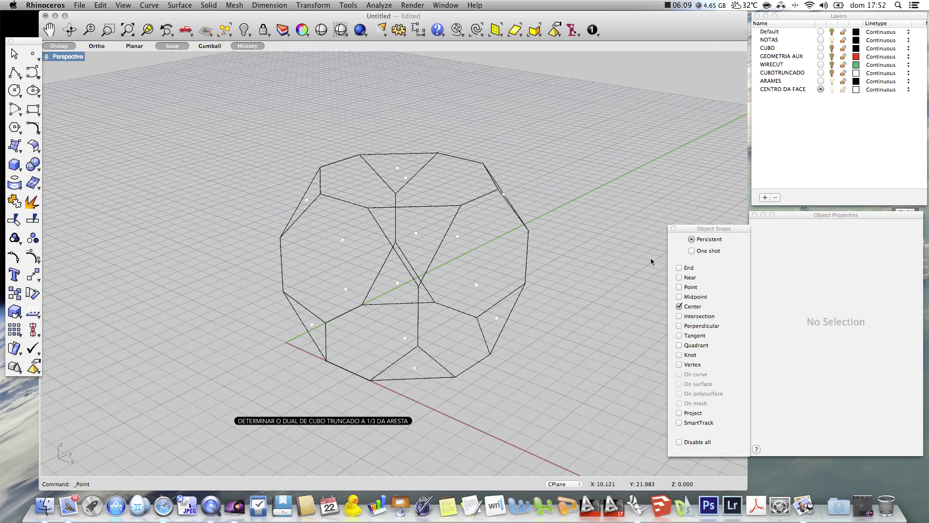
right_drag(581, 326, 582, 406)
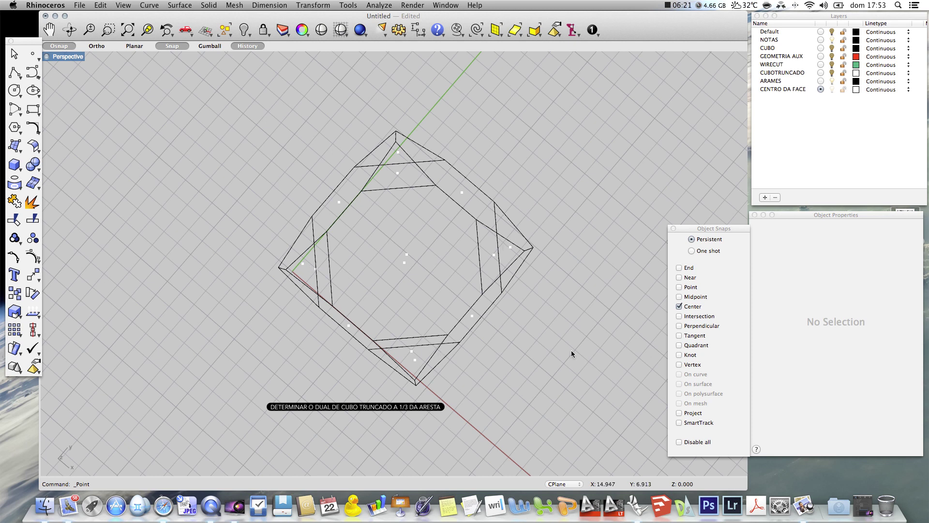
right_drag(572, 292, 541, 256)
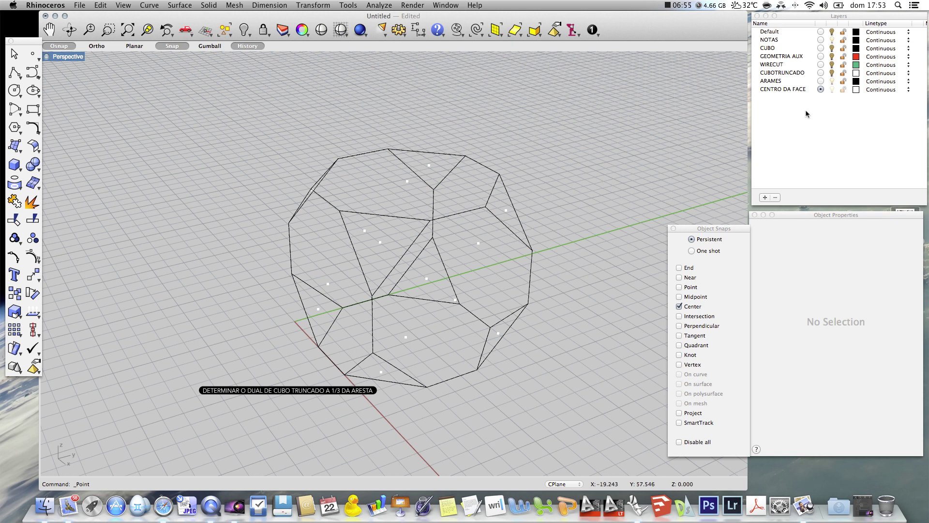
click(765, 197)
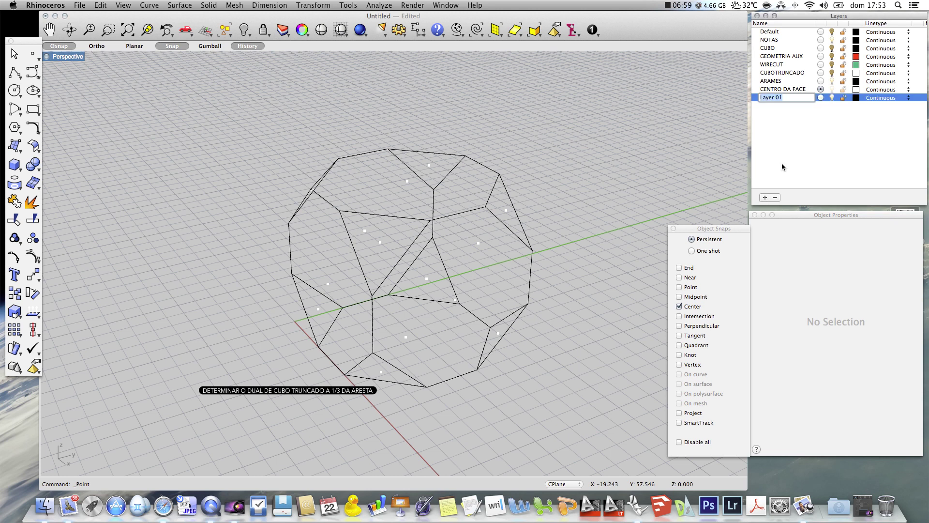
text(ARESTAS)
click(837, 120)
click(820, 97)
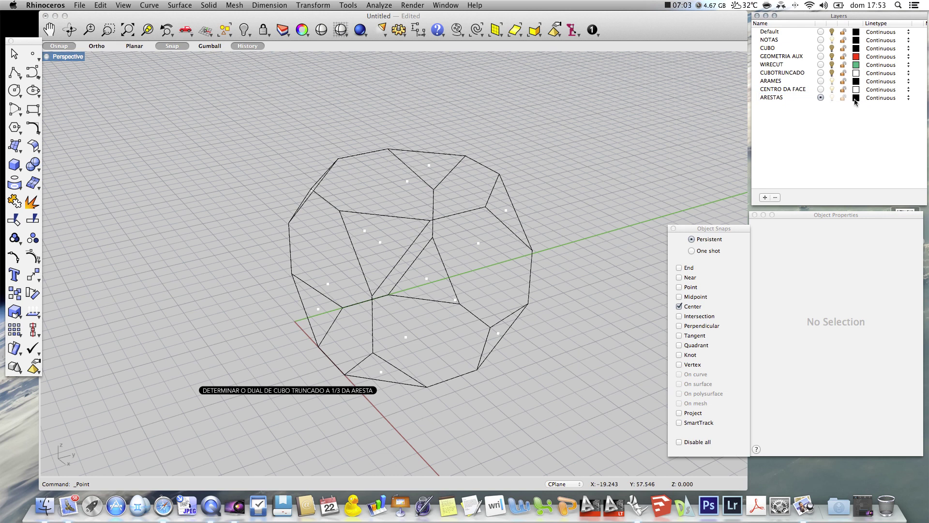
- Set the ARESTAS layer's color to a medium blue
click(856, 98)
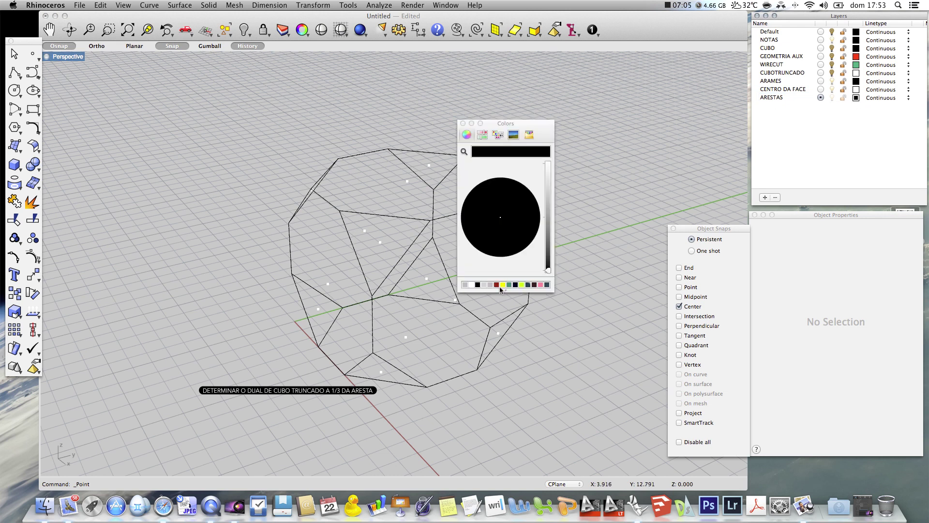
click(527, 285)
mouse_move(548, 196)
mouse_down()
mouse_move(547, 206)
mouse_move(548, 198)
mouse_up()
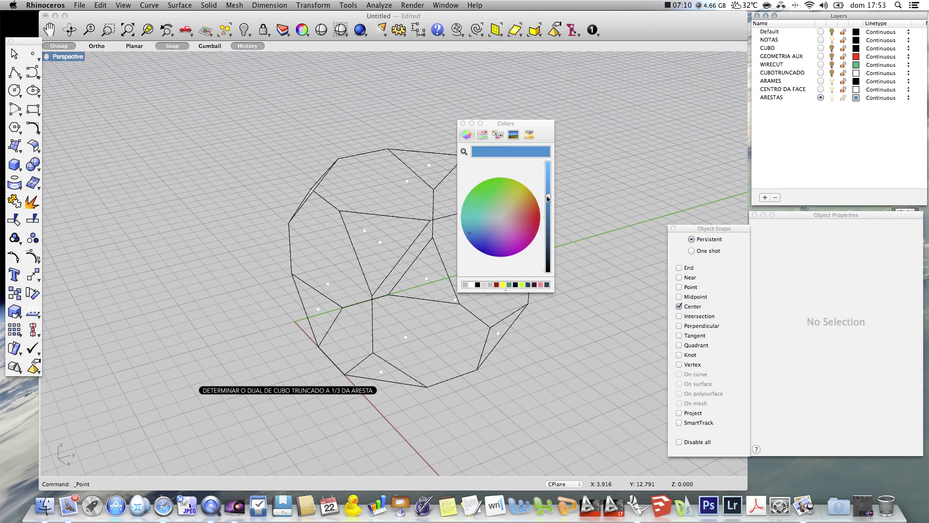
click(463, 123)
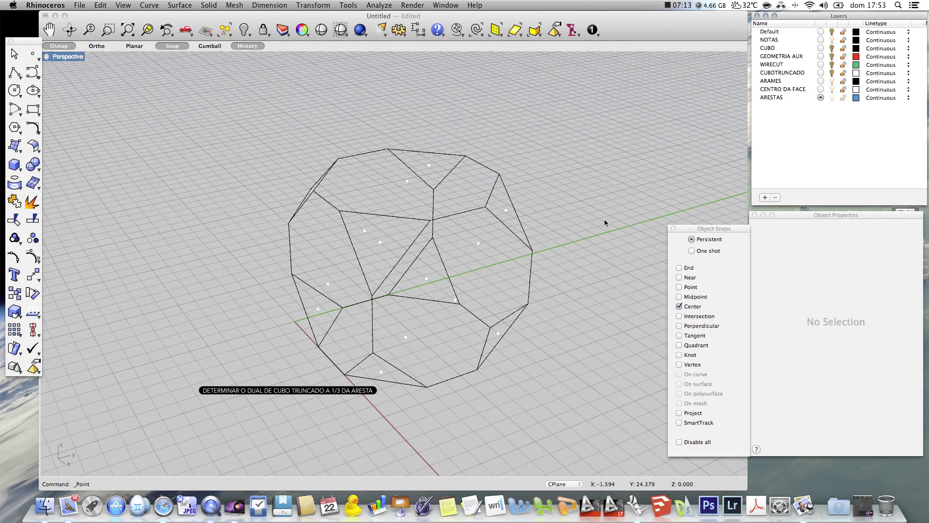
- Draw a polyline between the center of the vertical octagon on the red axis and its triangular face center nearest the origin, snapping only to points
click(15, 74)
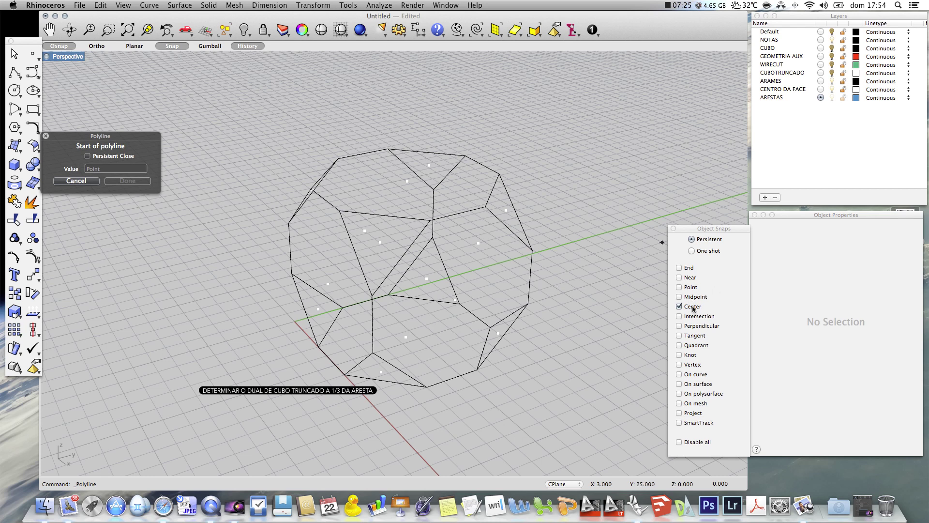
click(687, 288)
click(685, 308)
click(331, 288)
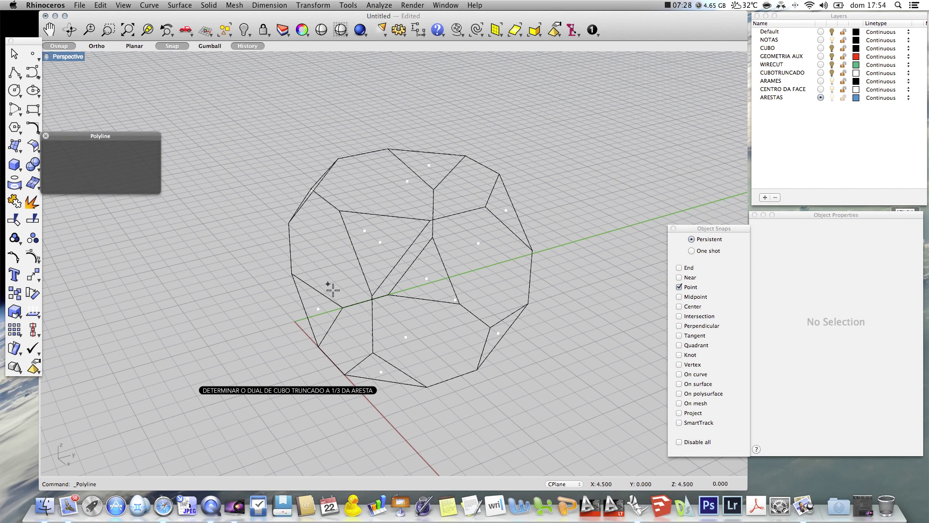
click(317, 308)
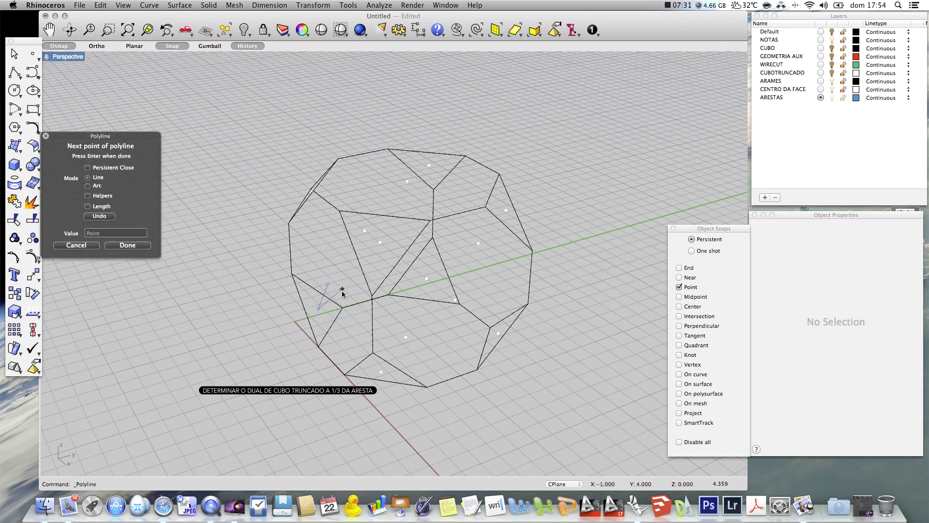
key(Return)
- Draw separate lines from the same octagon center to the centers of its three other neighboring triangular faces
key(Return)
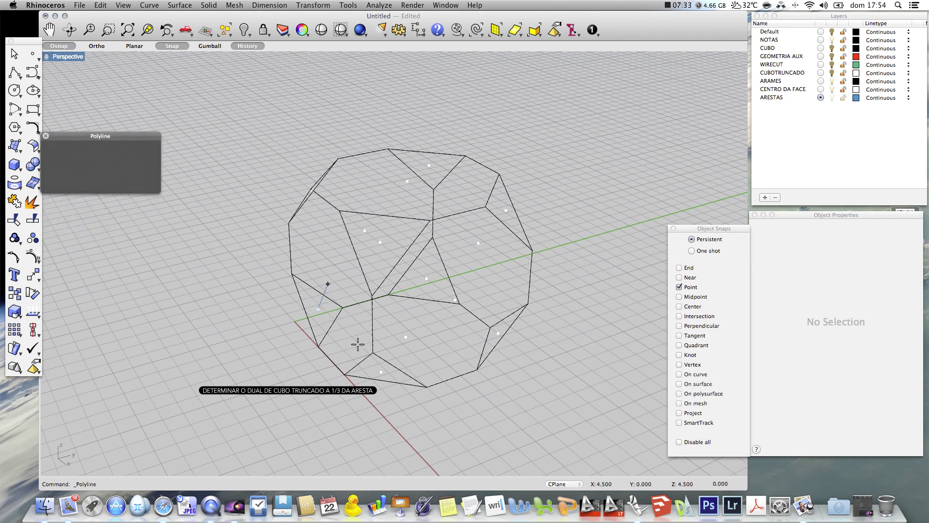
click(380, 372)
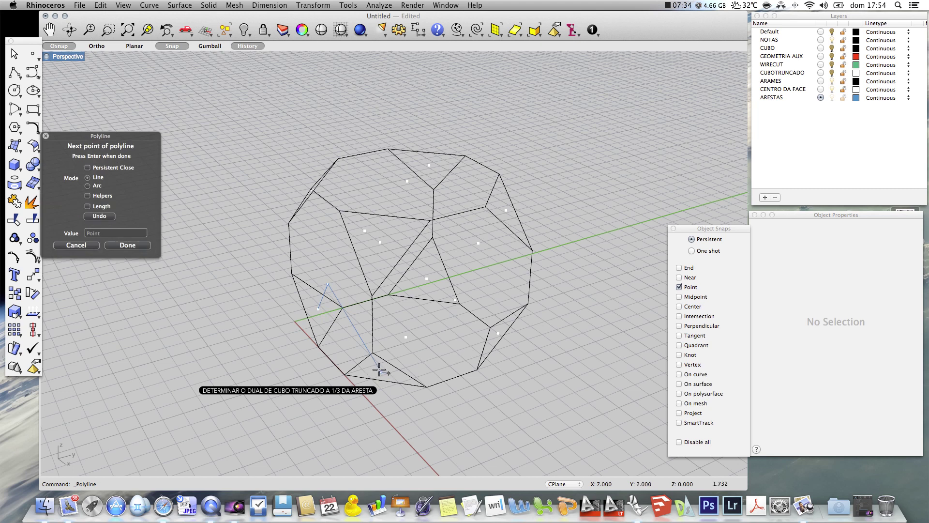
click(329, 286)
click(380, 243)
key(Return)
key(Return)
click(328, 285)
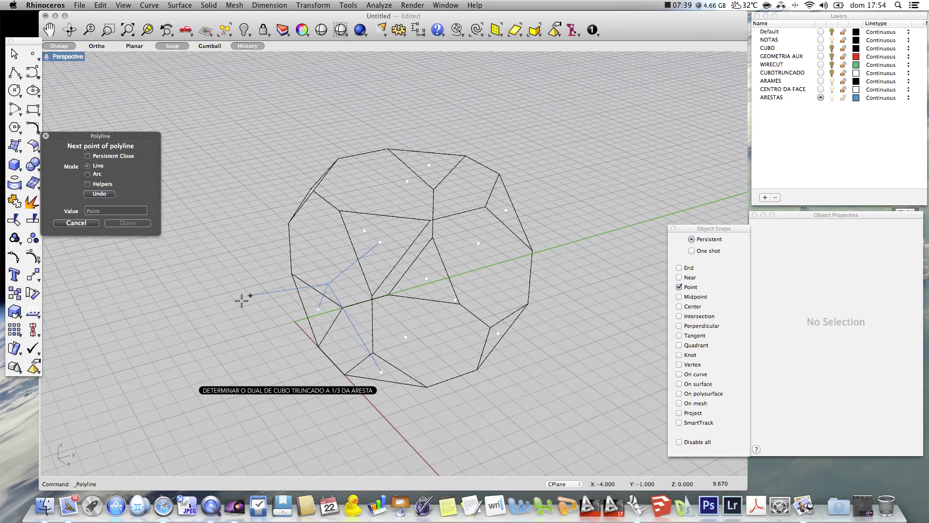
right_drag(241, 300, 208, 325)
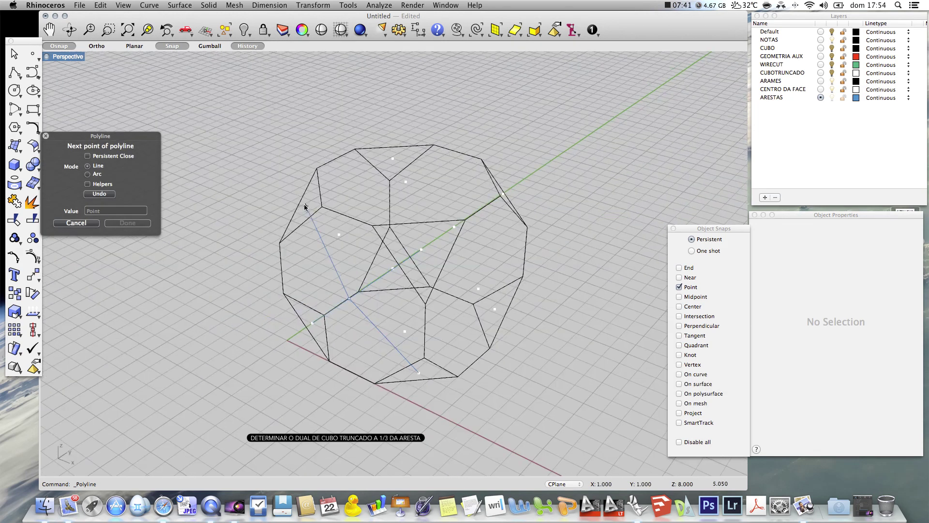
right_drag(398, 312, 325, 327)
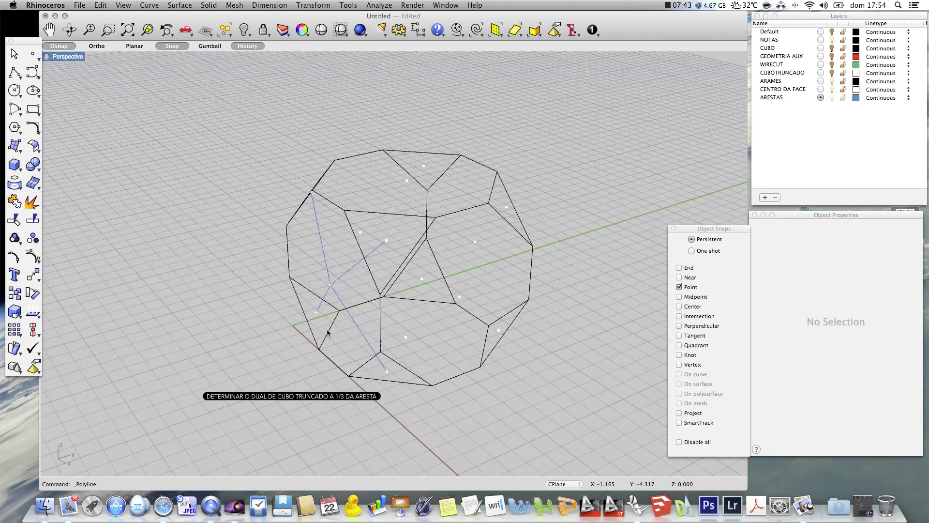
- Draw separate lines from that octagon center to the centers of the adjacent octagonal faces
click(399, 184)
mouse_move(276, 311)
right_down()
mouse_move(308, 321)
mouse_move(266, 344)
mouse_move(241, 335)
mouse_move(269, 321)
right_up()
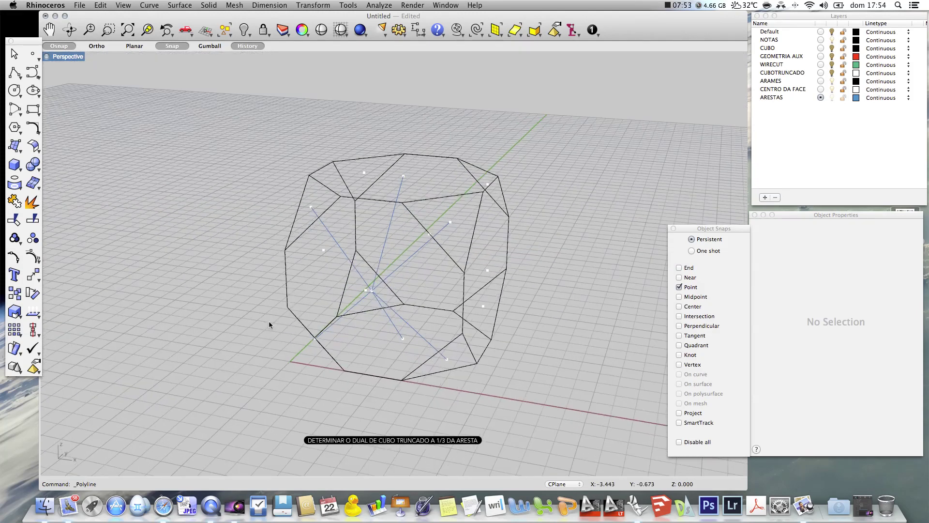
click(366, 290)
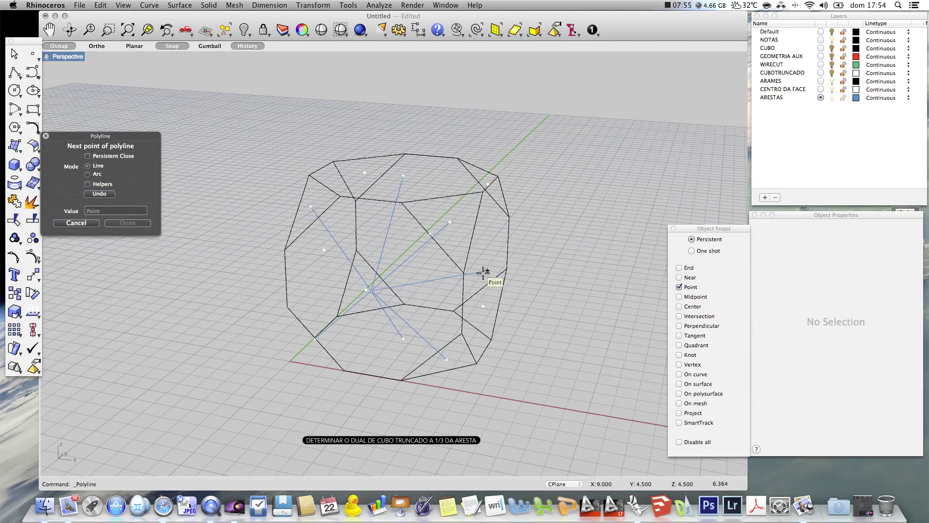
click(487, 271)
key(Return)
key(Return)
click(366, 290)
click(323, 249)
key(Return)
- Hide the CENTRO DA FACE and ARAMES layers to isolate the blue edges
right_drag(575, 290, 529, 280)
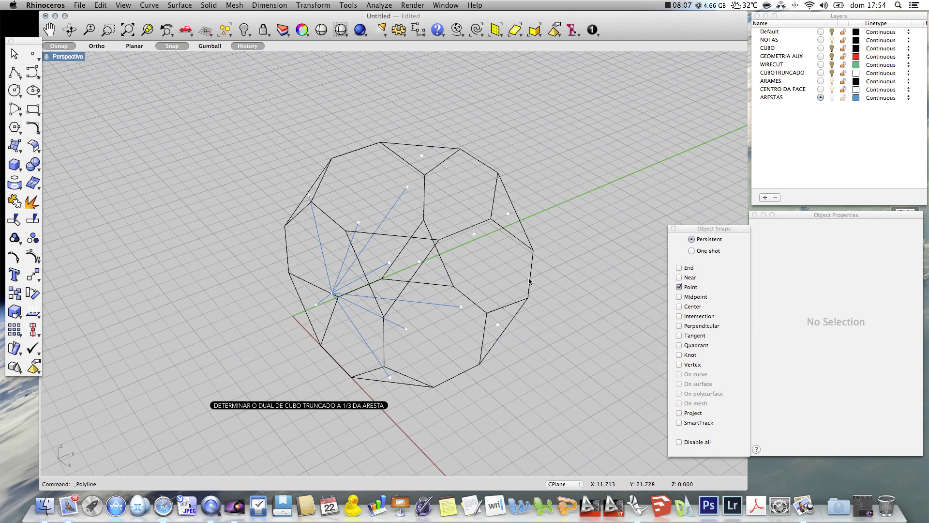
mouse_move(573, 268)
right_down()
mouse_move(562, 274)
mouse_move(583, 280)
right_up()
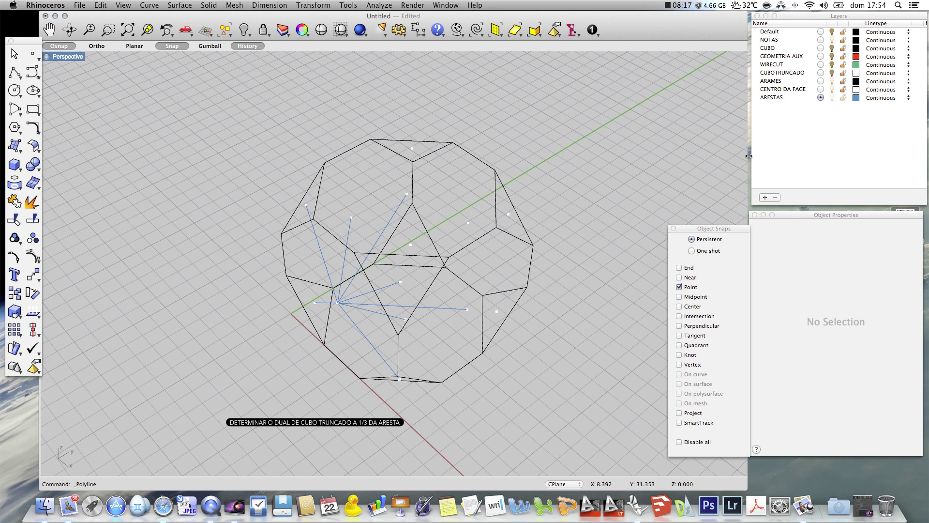
click(831, 90)
click(831, 81)
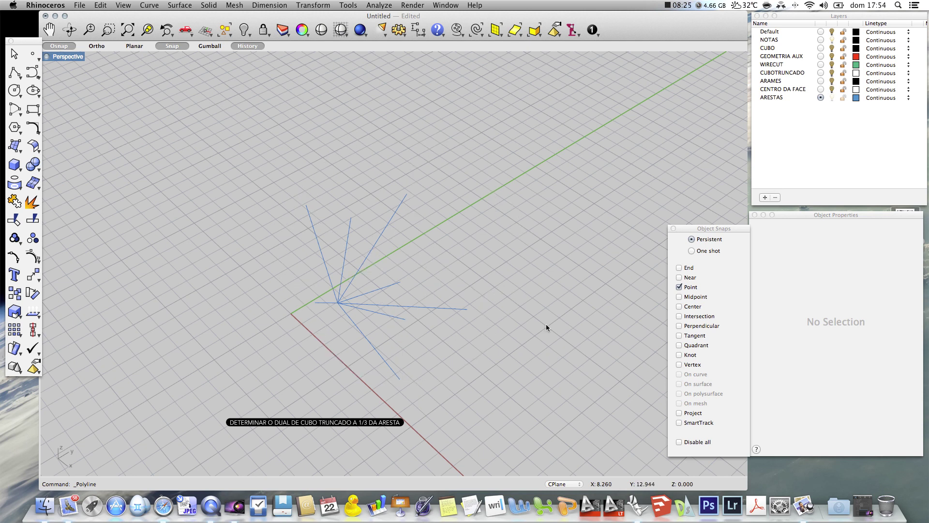
- Polar-array all the blue lines around the bottom octagon's center with 4 items over 360 degrees, using end snapping
right_drag(631, 303, 586, 272)
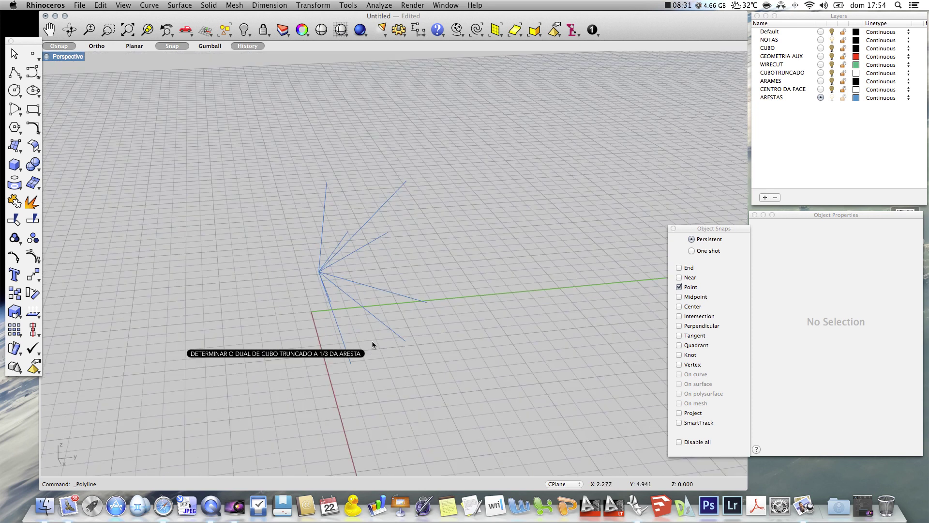
right_drag(420, 332, 450, 345)
text(ArrayPolar)
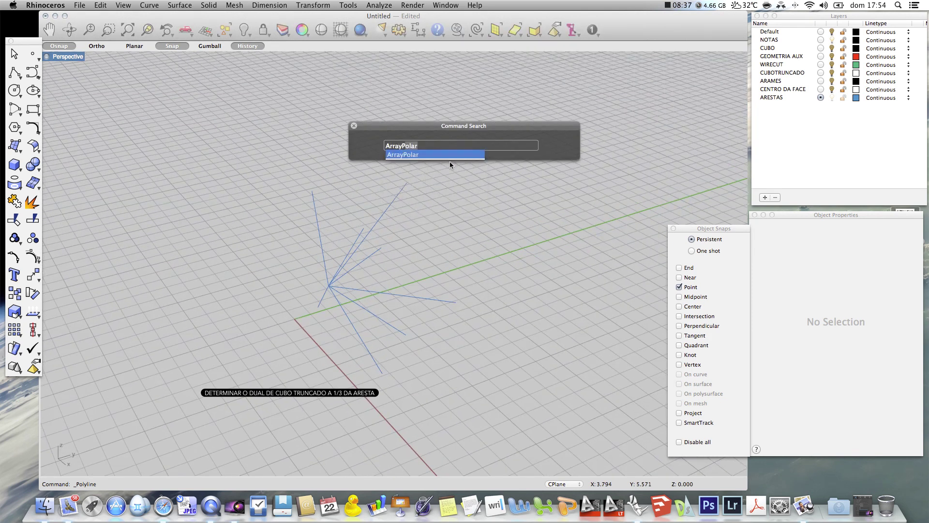
click(440, 155)
drag(449, 367, 316, 223)
key(Return)
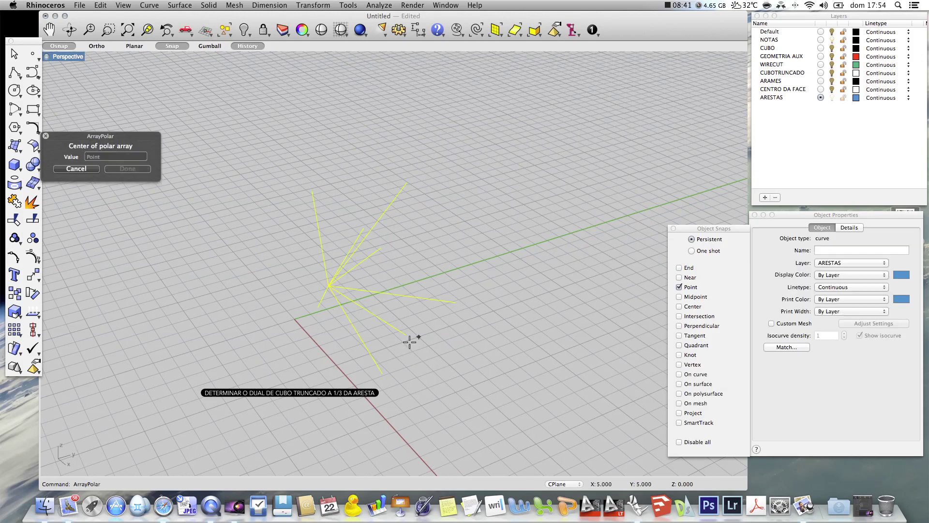
click(680, 268)
click(402, 336)
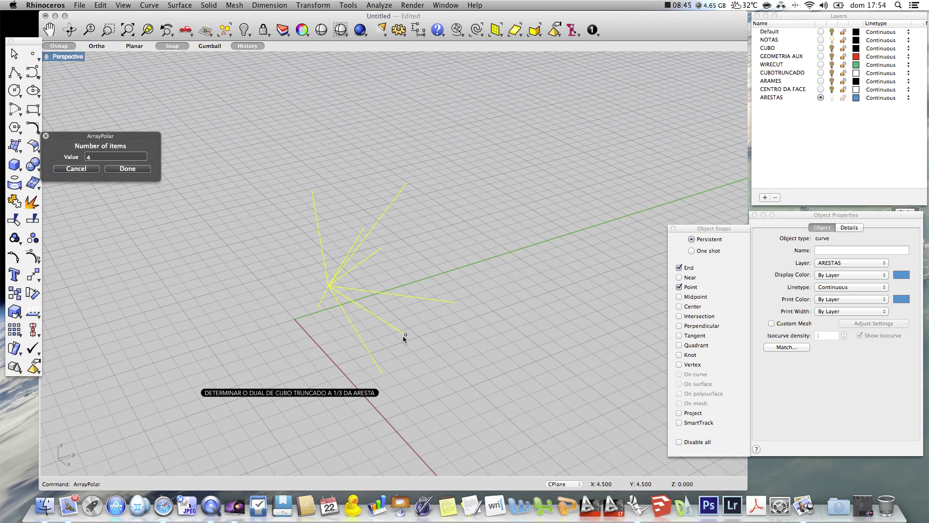
key(Return)
key(Return)
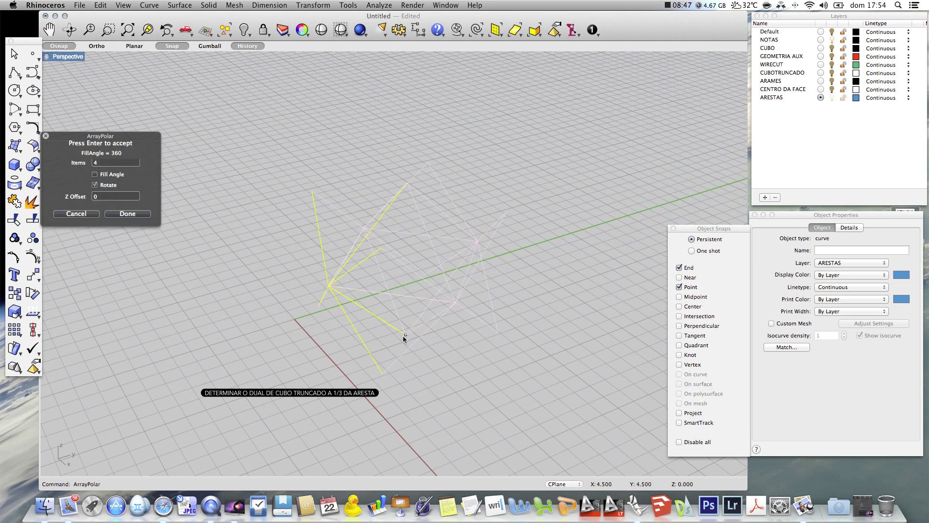
key(Return)
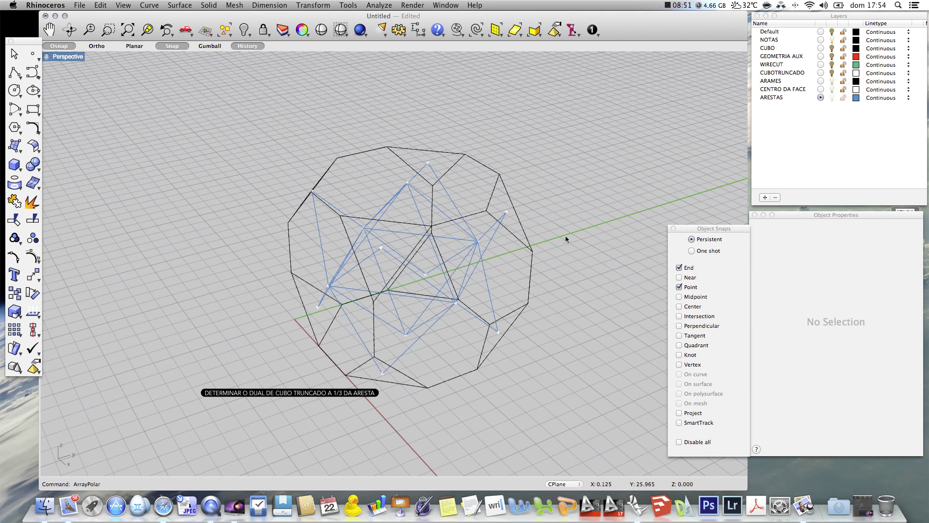
- Draw two crossing polylines through the top octagon's center, each joining two diagonally opposite upper triangle centers
mouse_move(567, 187)
right_down()
mouse_move(599, 245)
mouse_move(628, 209)
mouse_move(626, 197)
mouse_move(506, 182)
mouse_move(514, 165)
mouse_move(562, 174)
mouse_move(581, 187)
mouse_move(568, 213)
mouse_move(555, 203)
mouse_move(571, 205)
right_up()
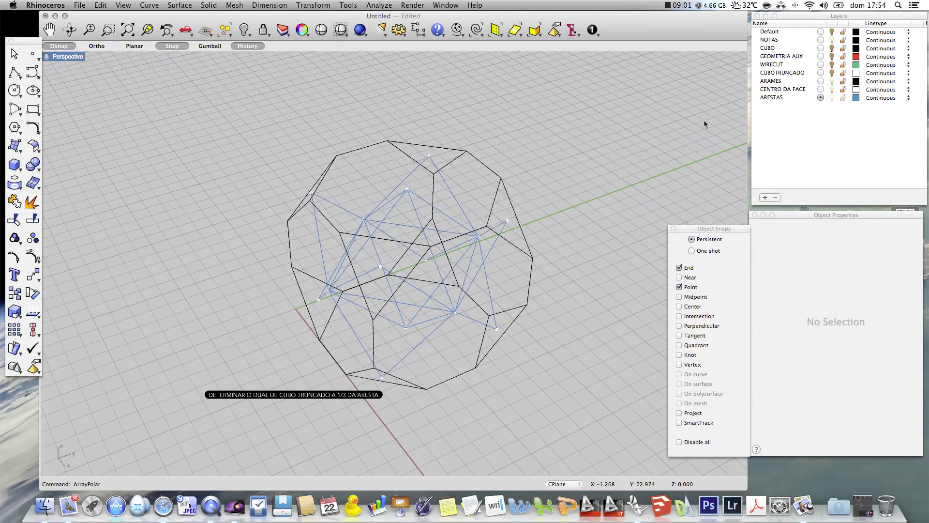
click(15, 72)
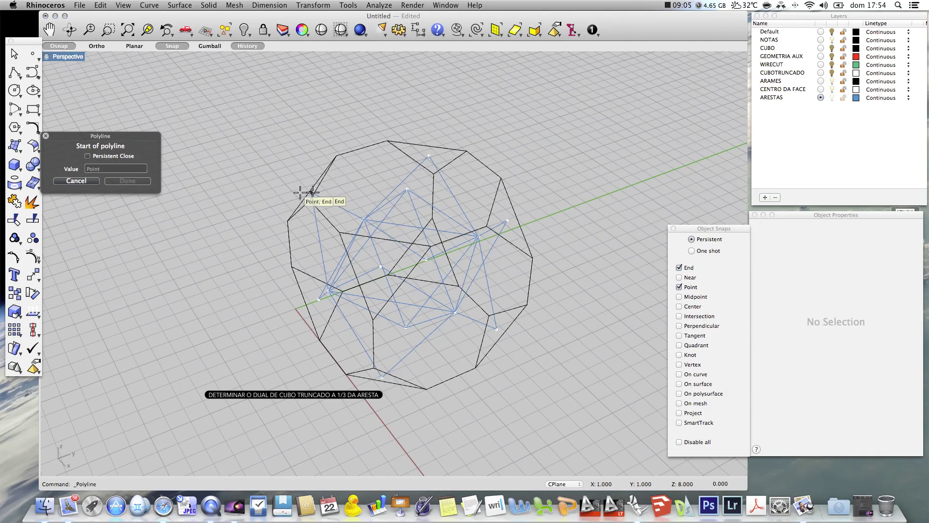
click(311, 192)
click(406, 189)
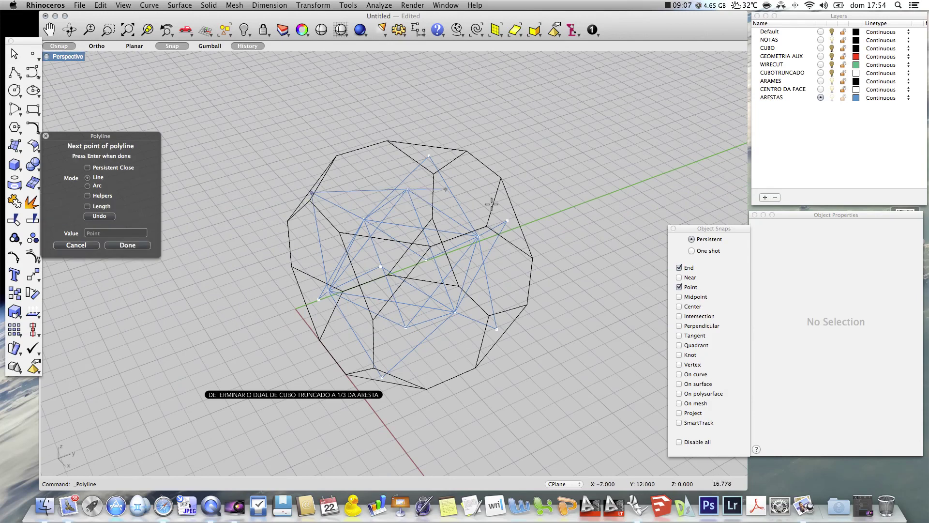
click(507, 220)
click(428, 156)
key(Return)
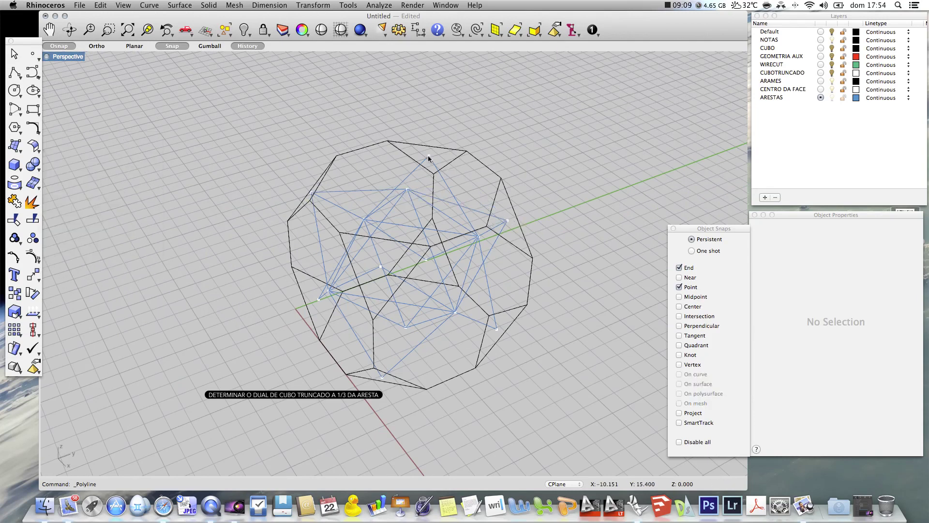
key(Return)
click(429, 156)
click(407, 189)
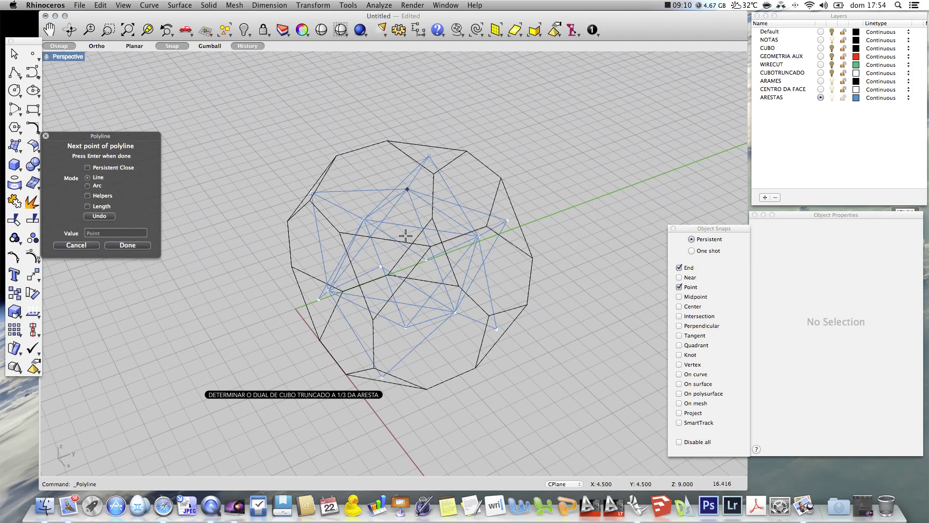
click(380, 266)
key(Return)
- Draw two crossing polylines through the bottom octagon's center, each joining two diagonally opposite lower triangle centers
key(Return)
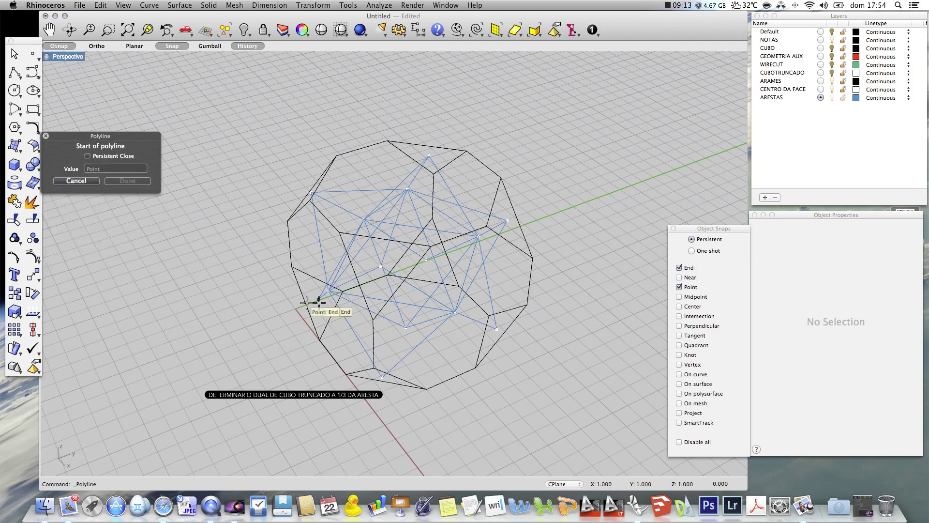
click(319, 300)
click(405, 327)
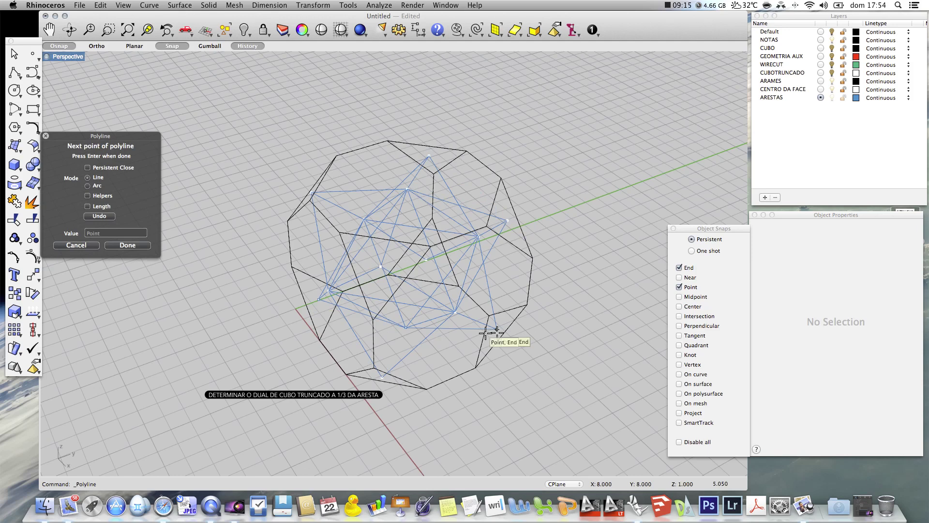
click(497, 329)
key(Return)
key(Return)
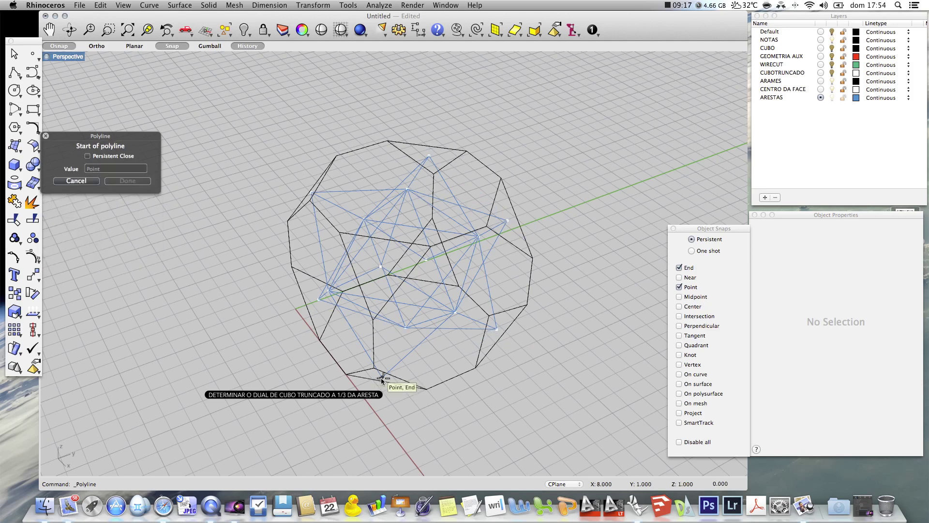
click(380, 378)
click(402, 335)
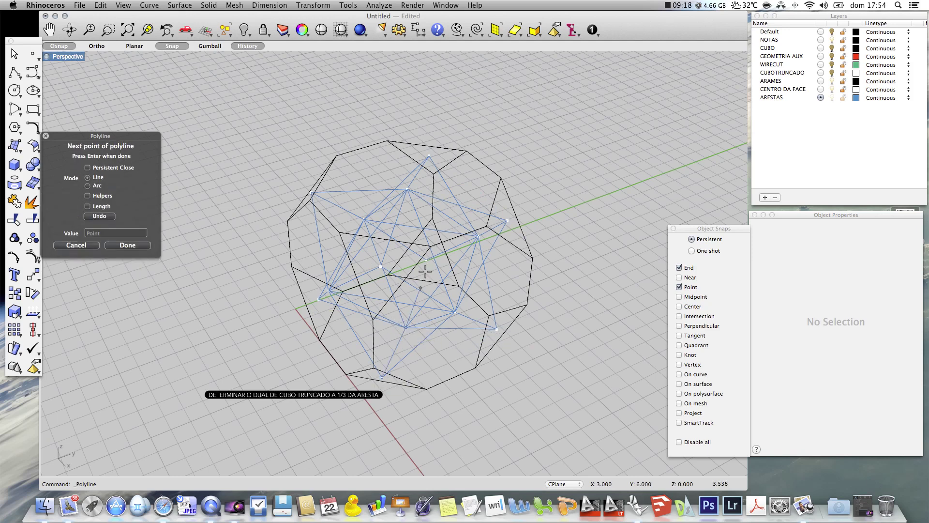
click(426, 260)
- Hide the ARAMES layer and inspect the dual's edges from several angles
right_drag(519, 350, 557, 358)
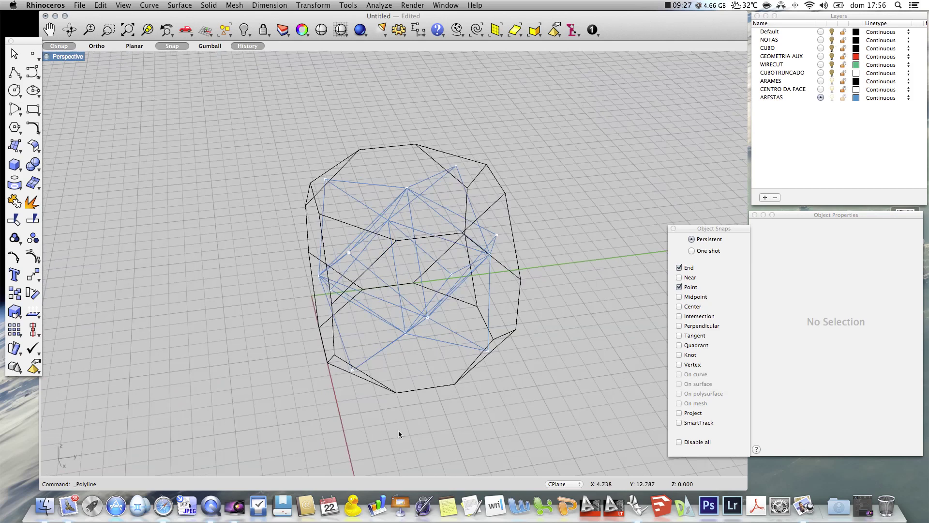
right_drag(400, 431, 590, 342)
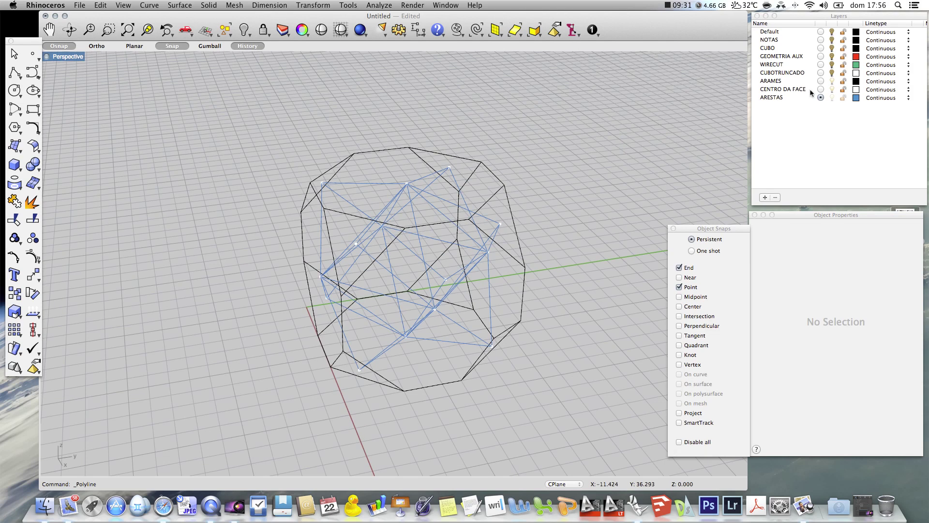
click(831, 81)
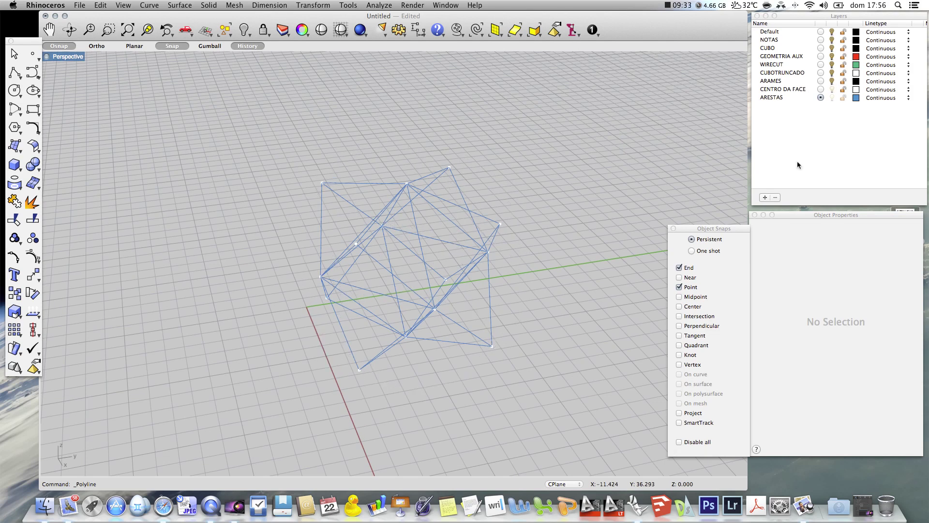
right_drag(592, 239, 560, 203)
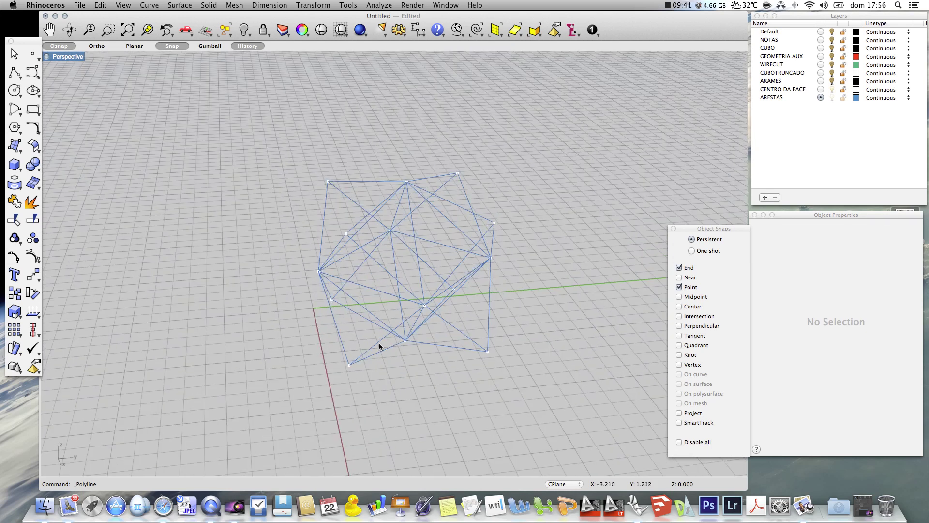
right_drag(247, 367, 352, 364)
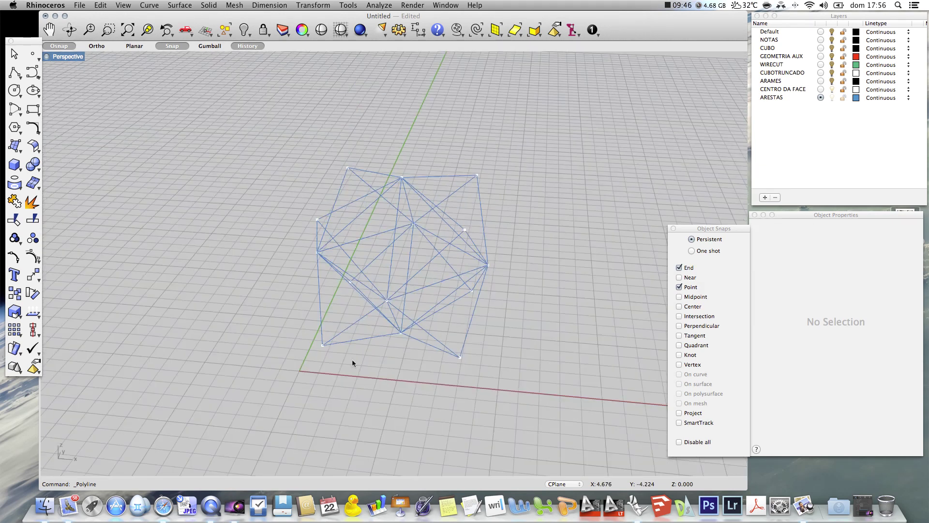
- Create a layer named DUAL and make it the current layer
click(763, 198)
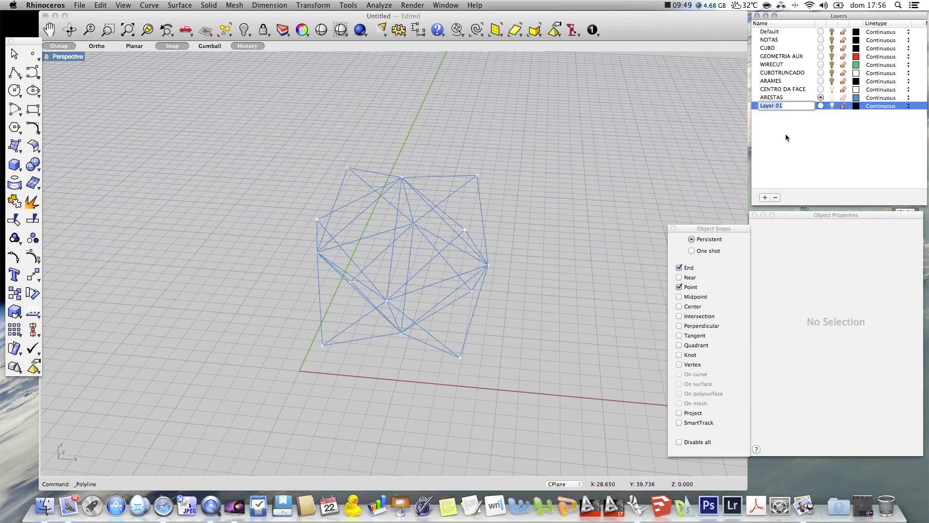
text(DUAL)
click(853, 121)
click(820, 106)
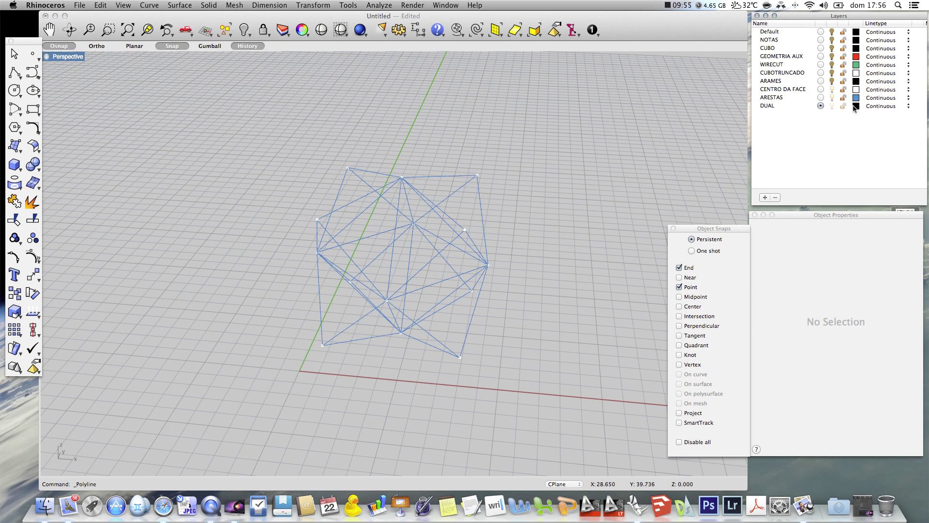
- Set the DUAL layer's color to yellow
click(856, 107)
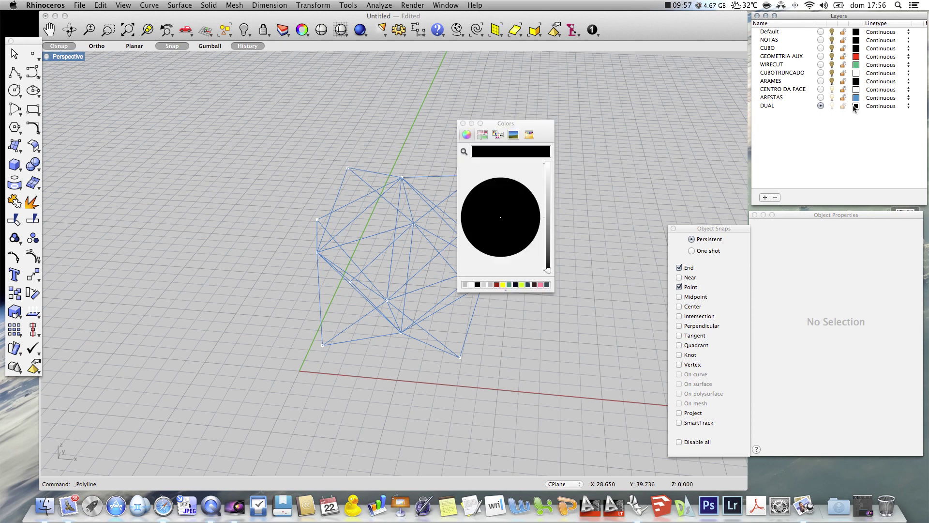
click(541, 285)
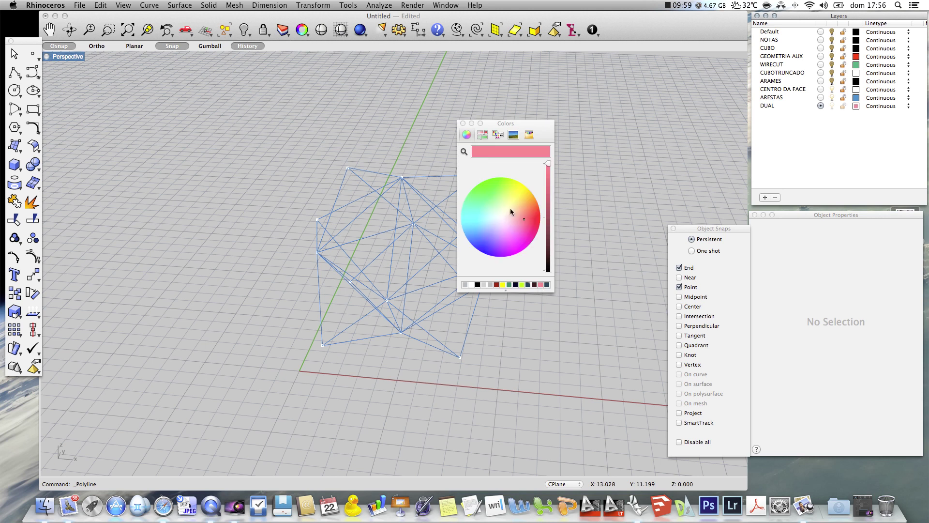
click(523, 193)
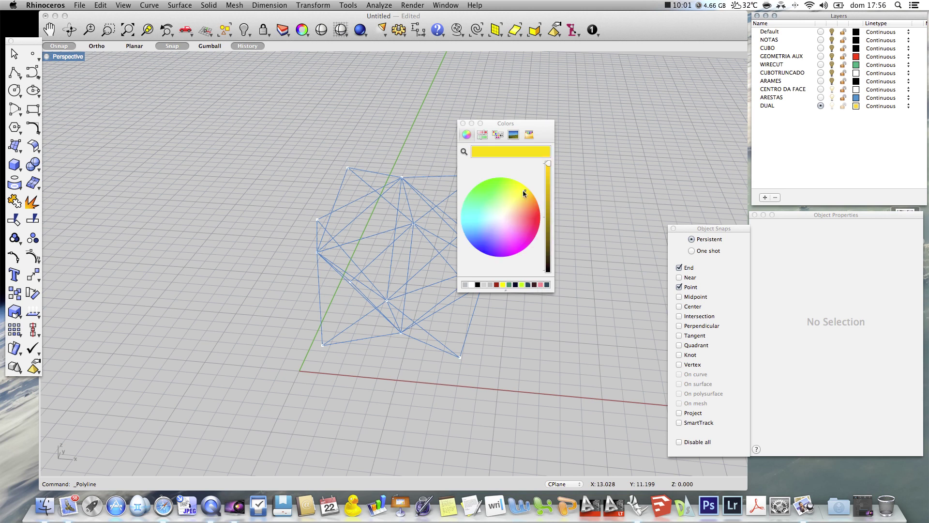
click(462, 124)
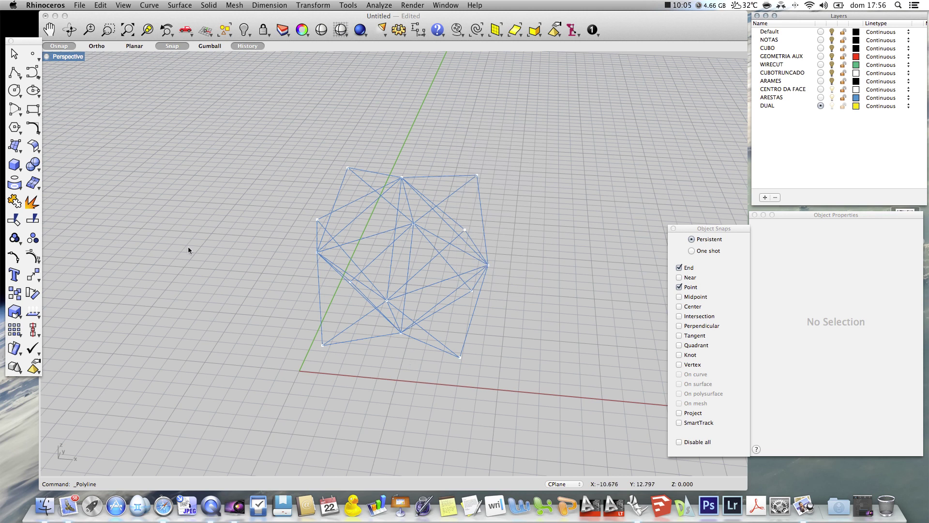
- Build a triangular surface joining the lower corner point nearest the origin to the bottom and front octagon centers, and display the viewport as Ghosted
click(14, 145)
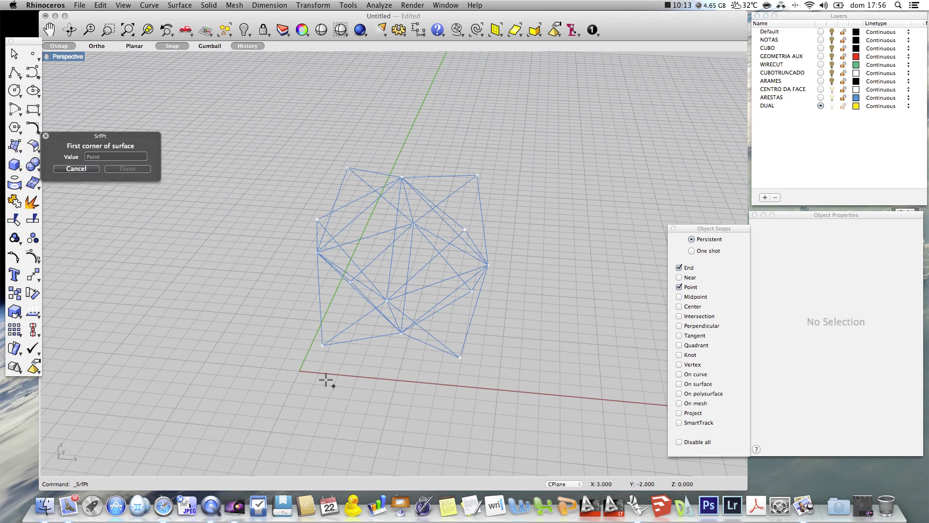
click(314, 349)
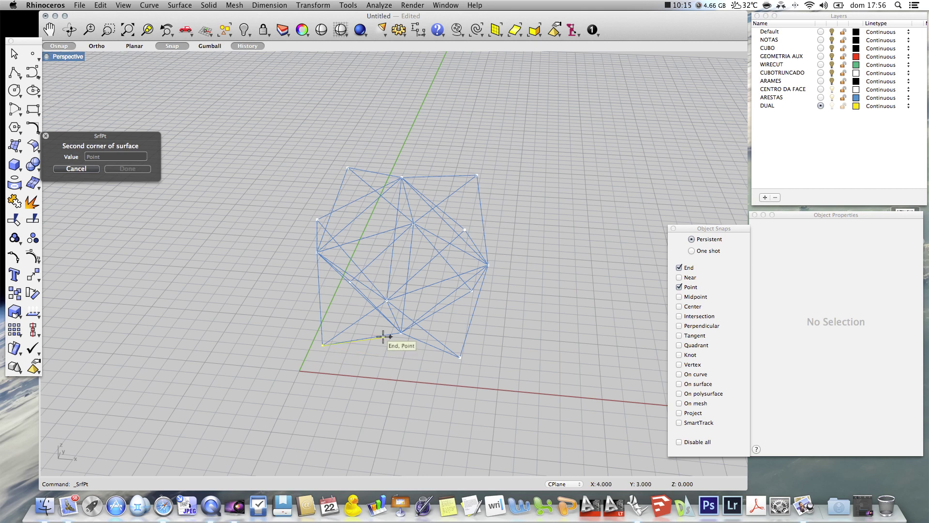
click(397, 334)
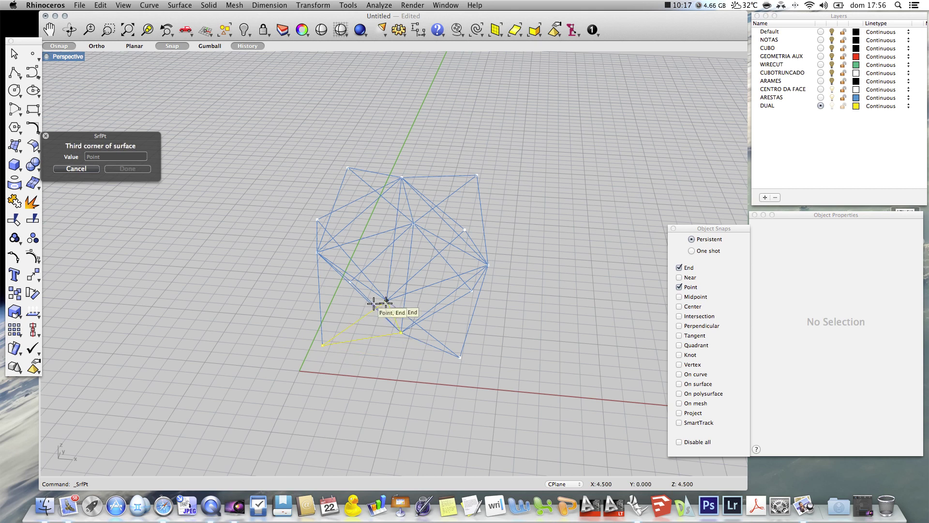
click(382, 307)
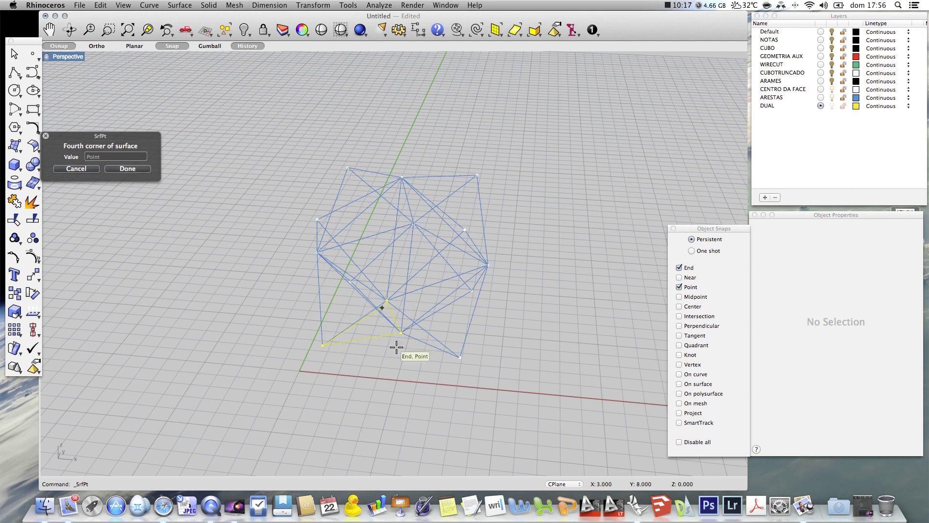
right_click(398, 381)
click(62, 57)
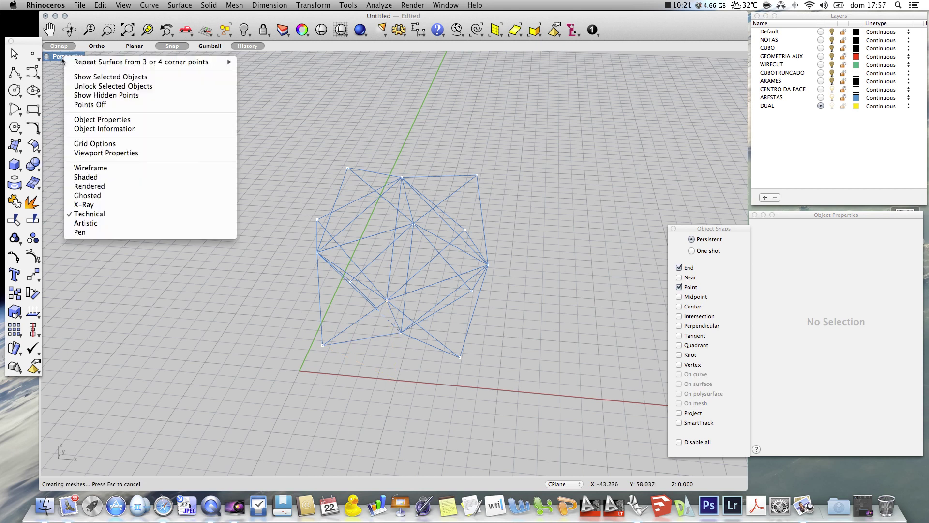
click(83, 196)
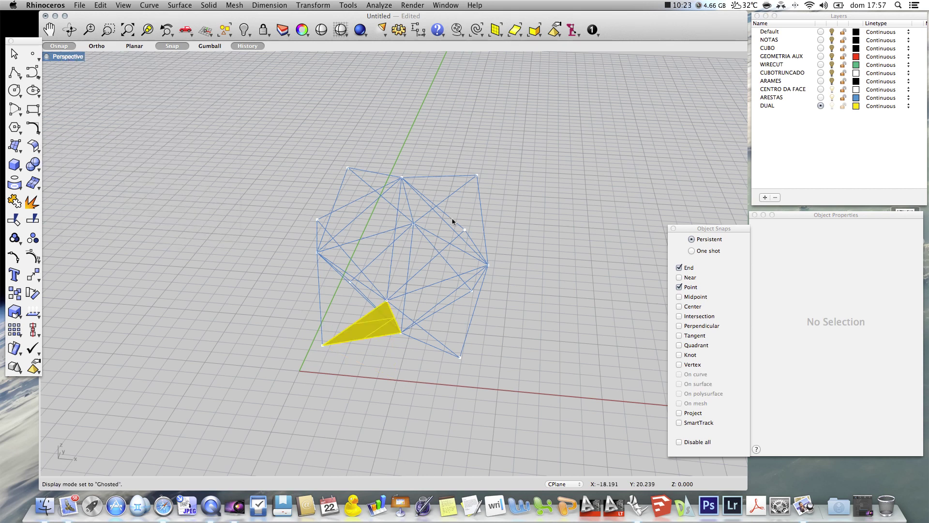
- Build a triangular surface from the lower corner point nearest the origin to the bottom octagon center and the Y-axis side octagon center
right_drag(523, 311, 588, 321)
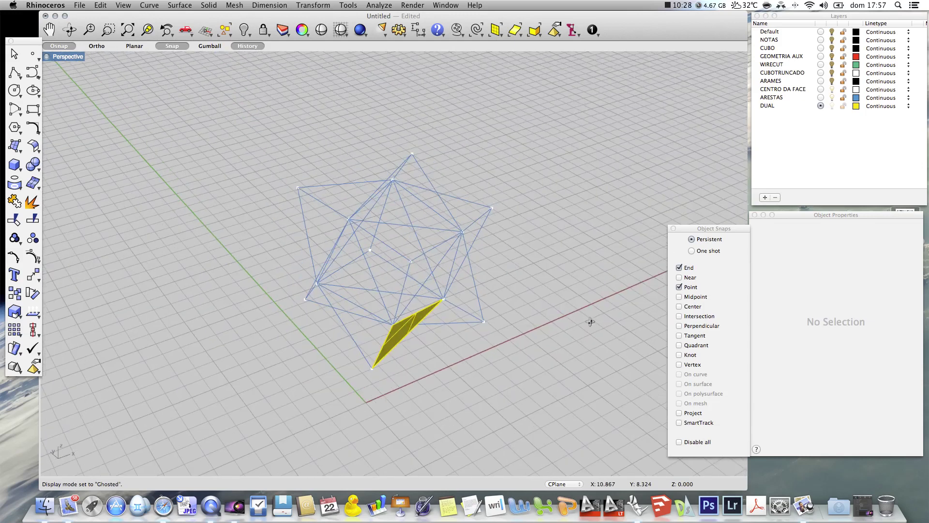
click(16, 147)
click(372, 368)
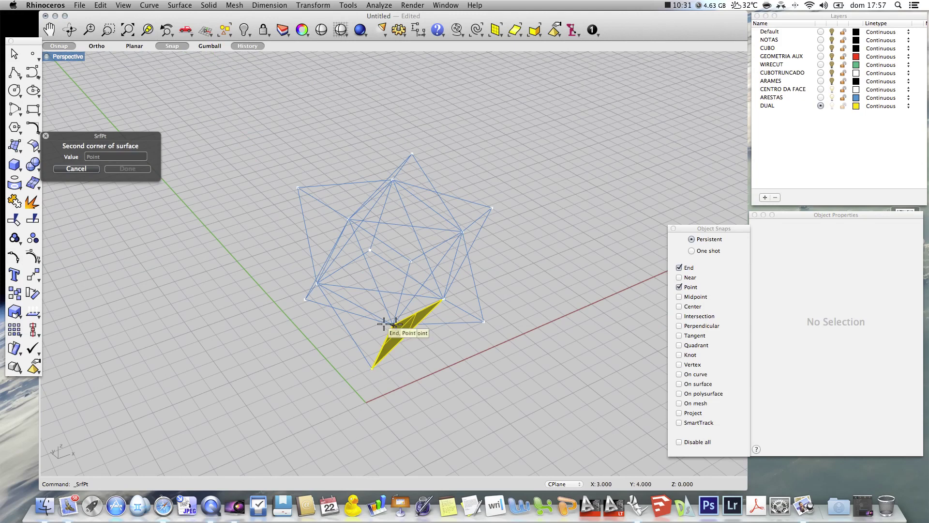
click(317, 285)
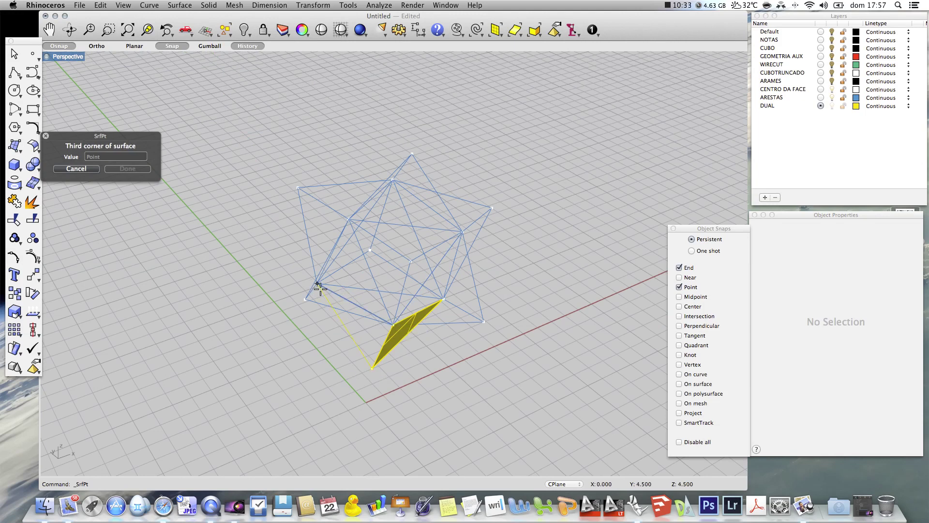
click(317, 285)
key(Return)
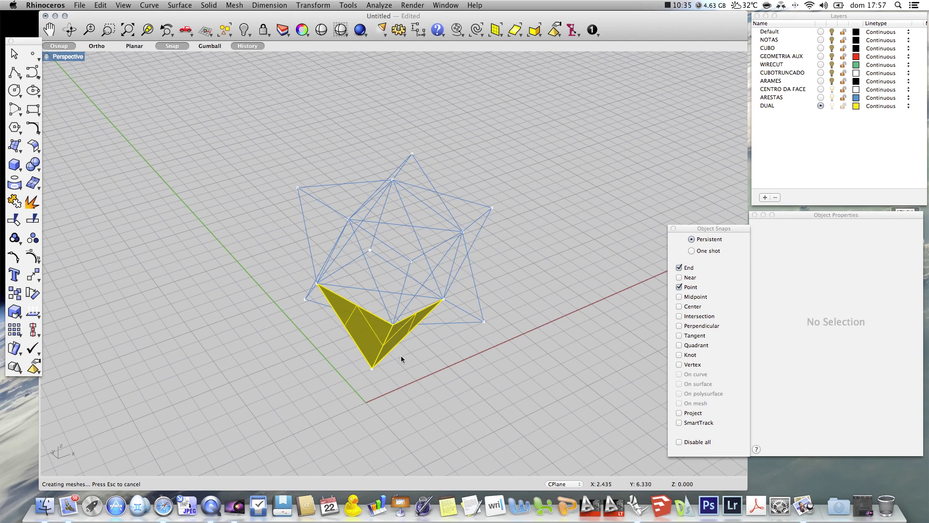
- Close the lower pyramid with a triangular surface joining the two side octagon centers and the lower corner point nearest the origin
key(Return)
click(317, 285)
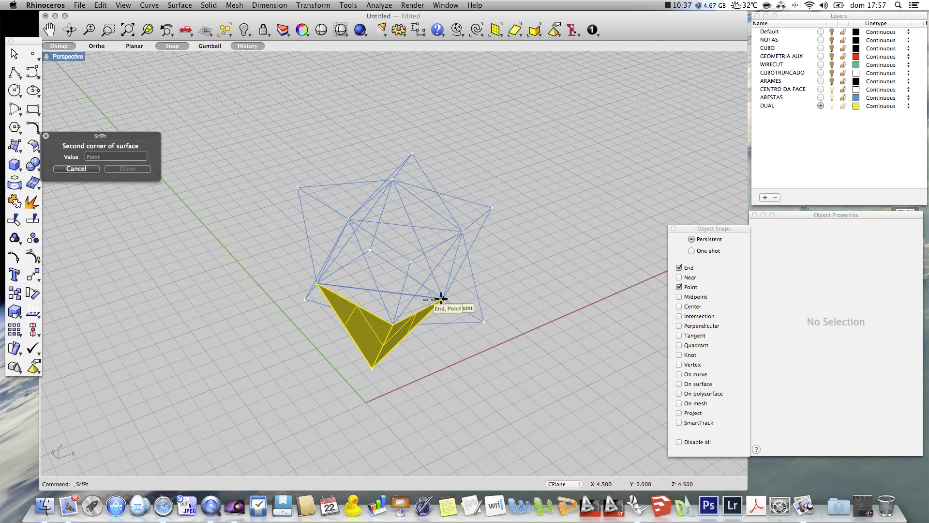
click(443, 298)
click(372, 368)
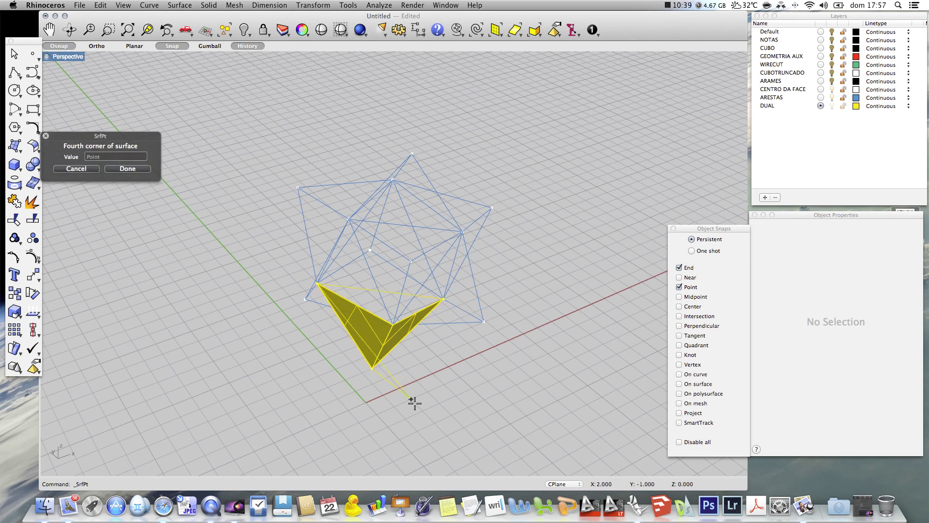
key(Return)
- Build a triangular surface joining the two side octagon centers to the upper corner point above the origin
right_drag(428, 380, 373, 367)
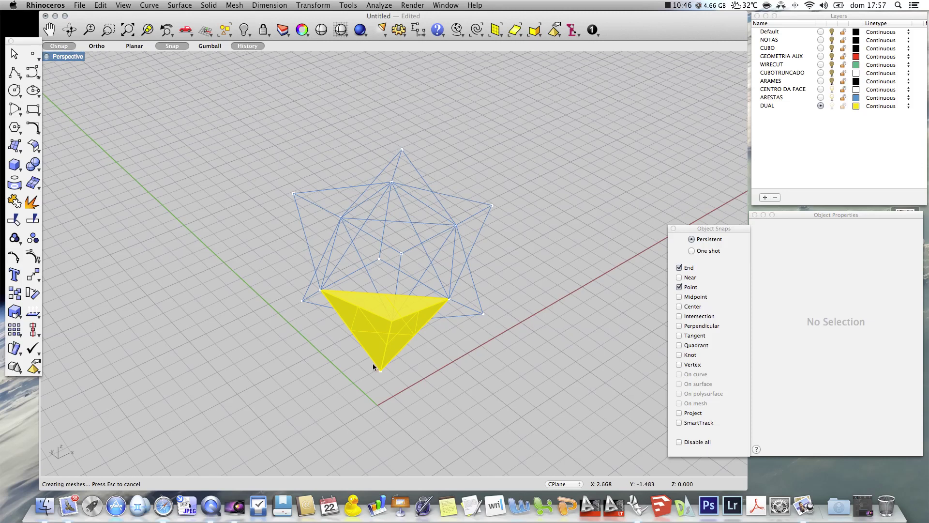
right_click(321, 320)
click(322, 291)
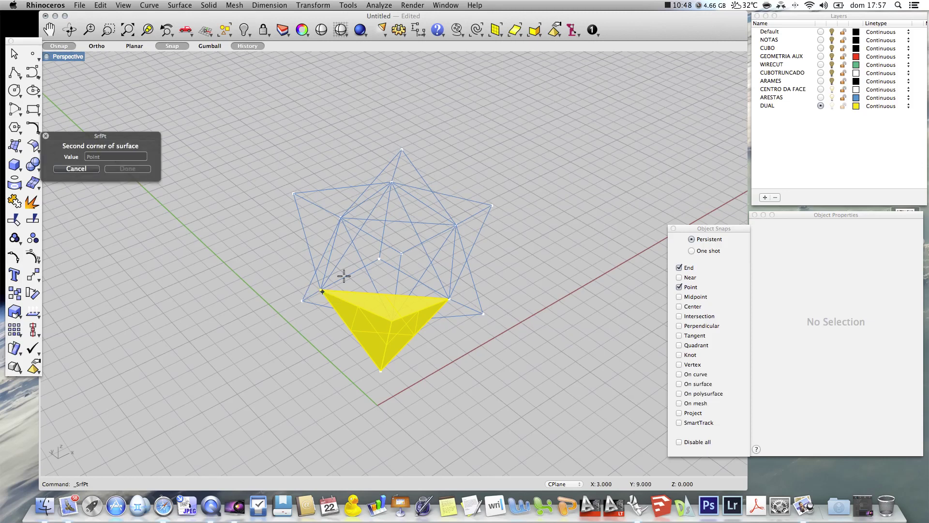
click(379, 259)
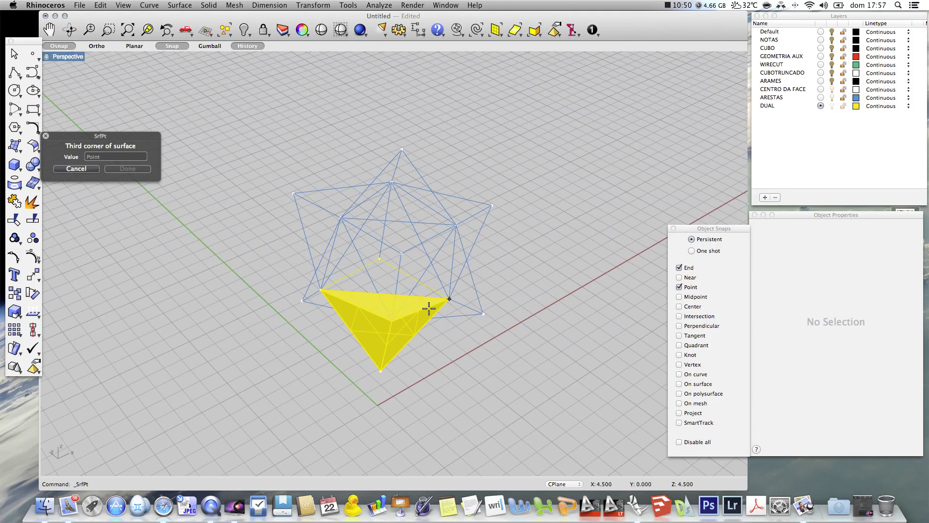
click(429, 308)
right_click(359, 309)
- Build a triangular surface joining the Y-axis side octagon center, the top octagon center and the upper corner point above the origin
right_click(334, 296)
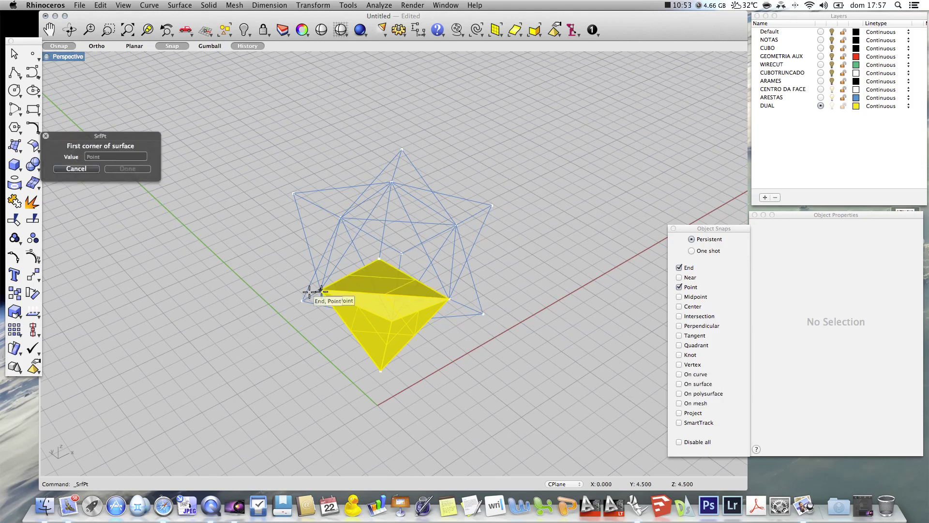
click(320, 290)
click(392, 183)
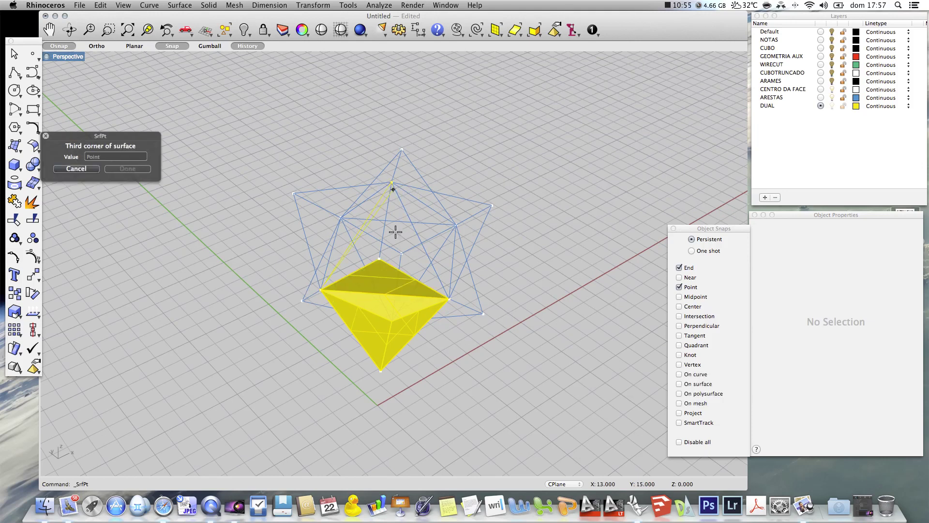
click(379, 260)
right_click(413, 268)
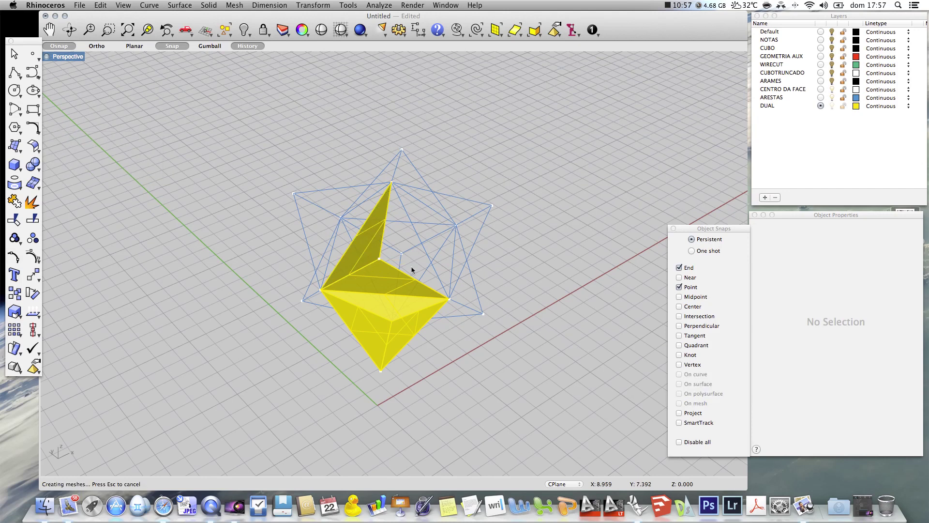
- Build a triangular surface joining the upper corner point above the origin, the top octagon center and the X-axis side octagon center
right_click(411, 268)
click(380, 259)
click(391, 183)
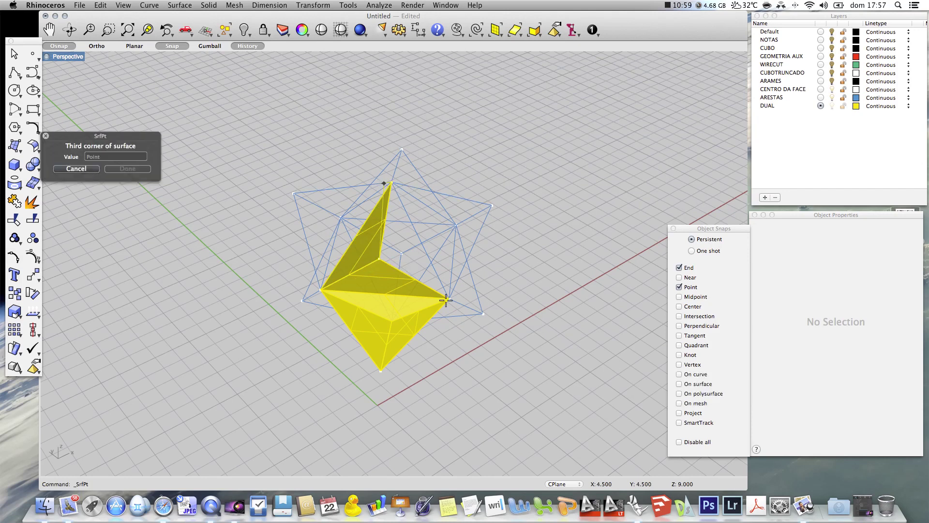
click(448, 299)
right_click(533, 265)
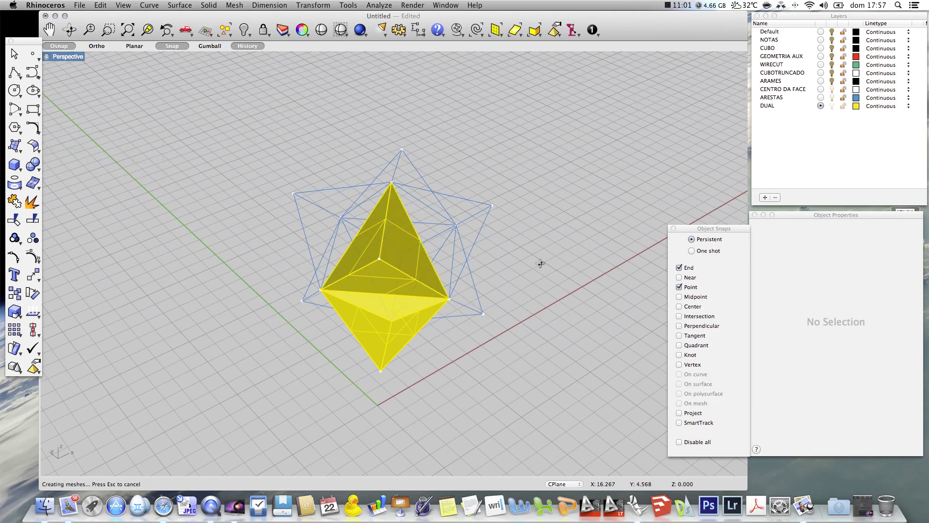
- Change the DUAL layer's color to lime green so selected surfaces stand out
right_drag(540, 264, 539, 278)
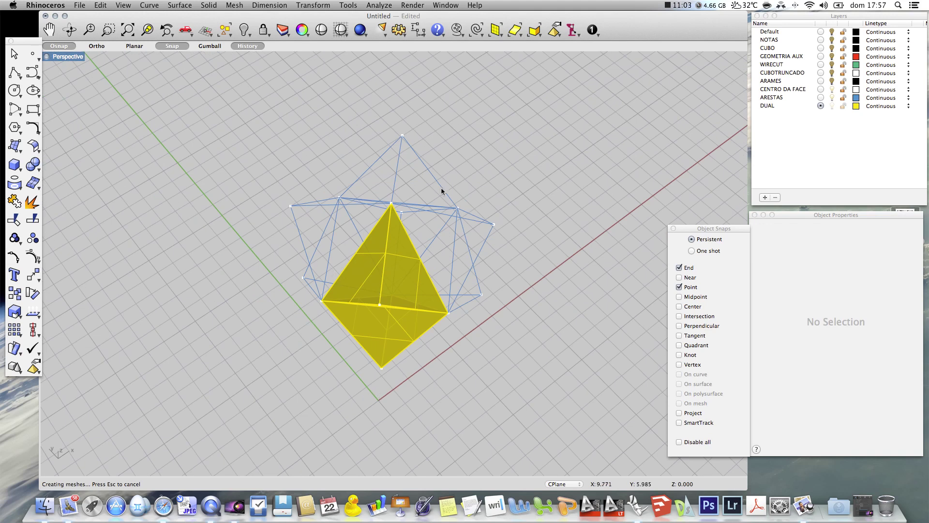
right_drag(535, 319, 499, 264)
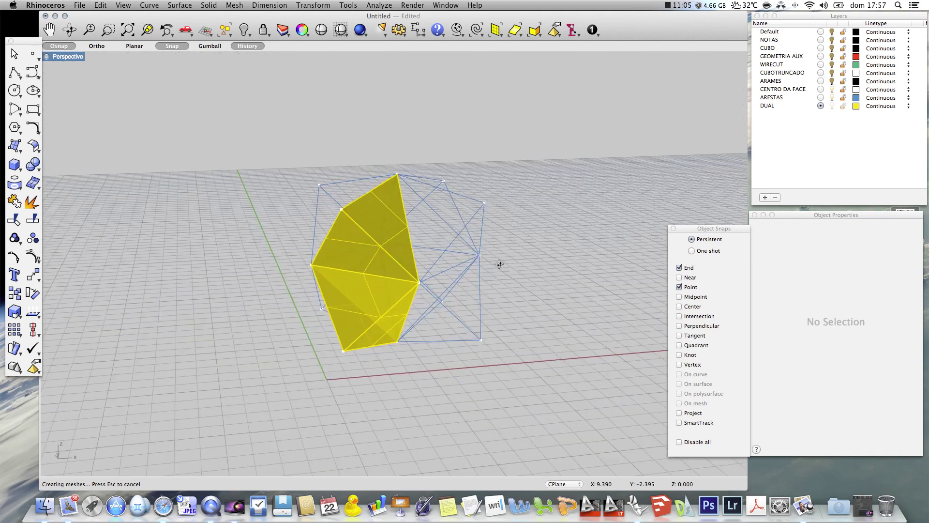
click(370, 219)
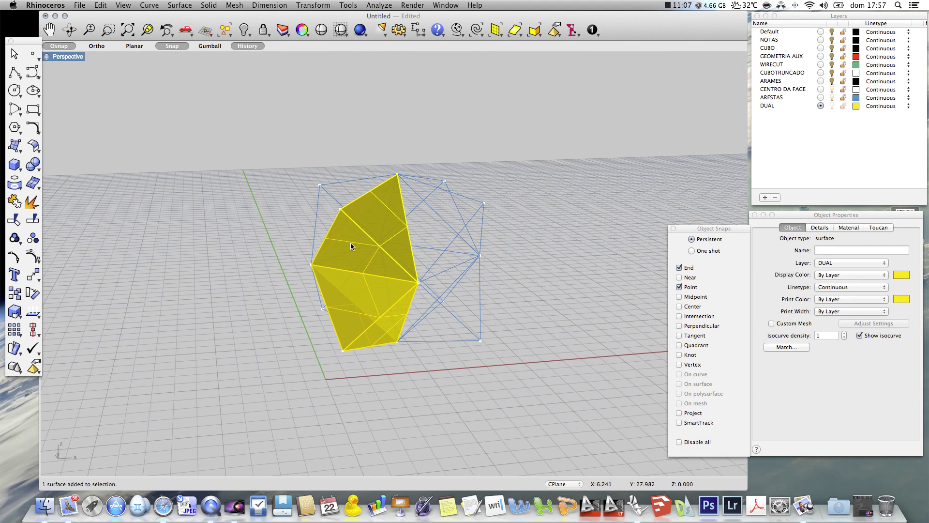
key(Escape)
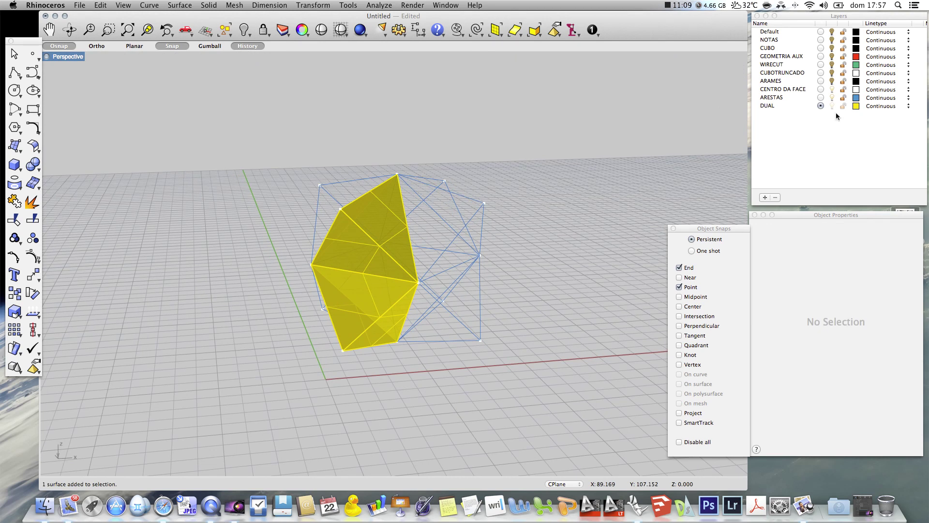
click(856, 106)
click(523, 285)
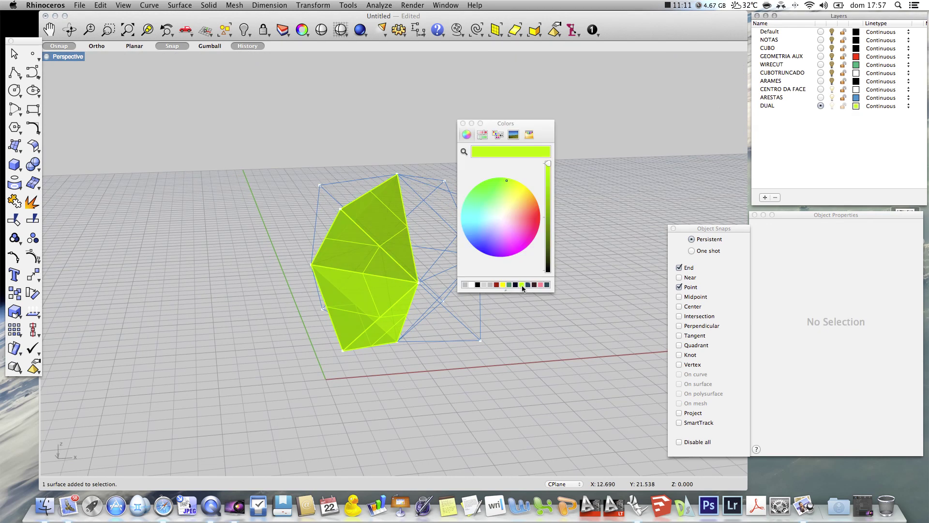
click(463, 123)
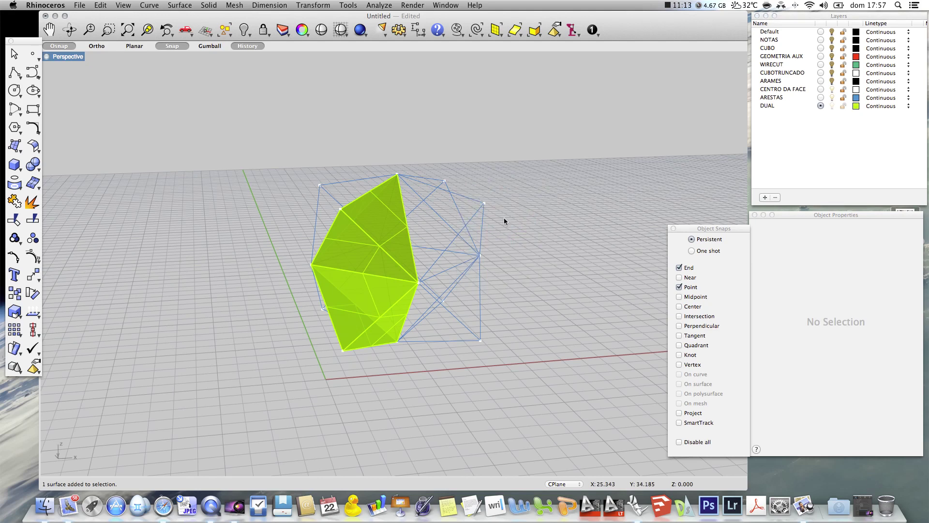
- Clear the surface selection and hide the CENTRO DA FACE and ARESTAS layers
click(381, 216)
right_drag(521, 178, 568, 222)
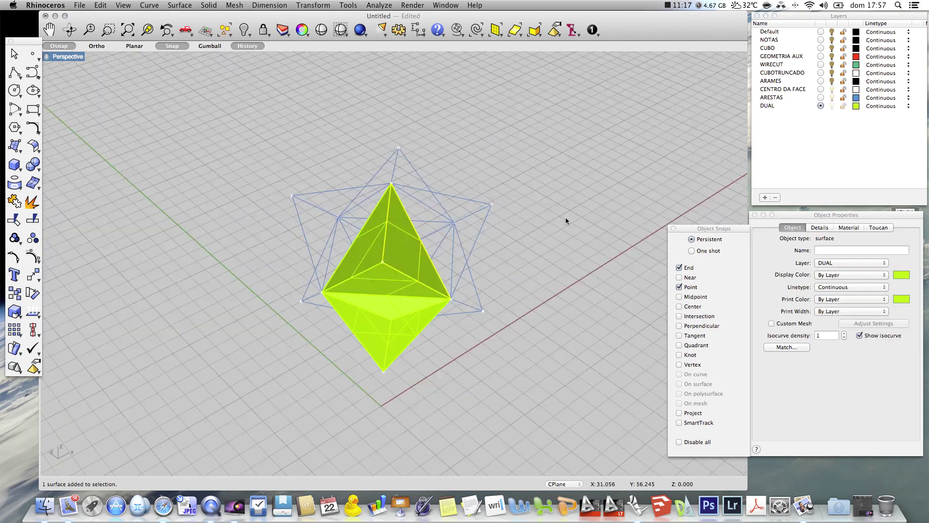
click(572, 299)
right_drag(573, 299, 537, 305)
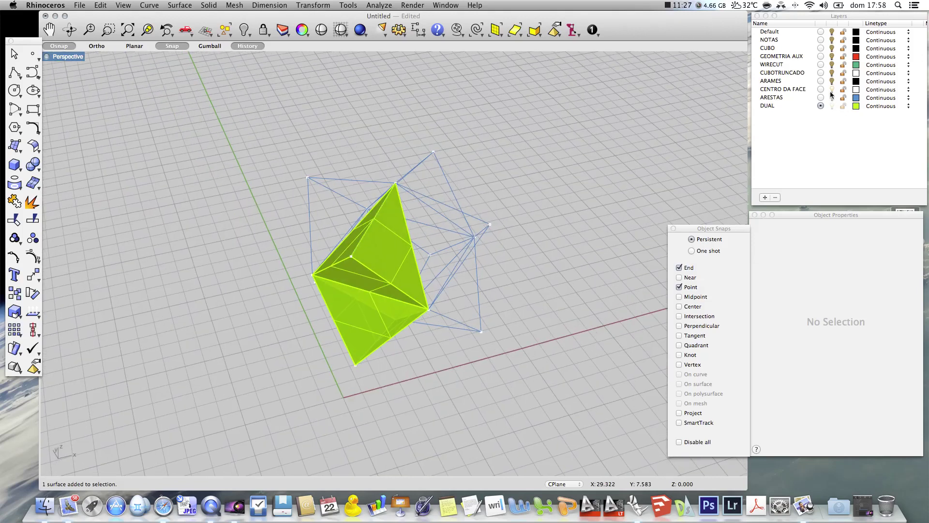
click(831, 89)
click(832, 97)
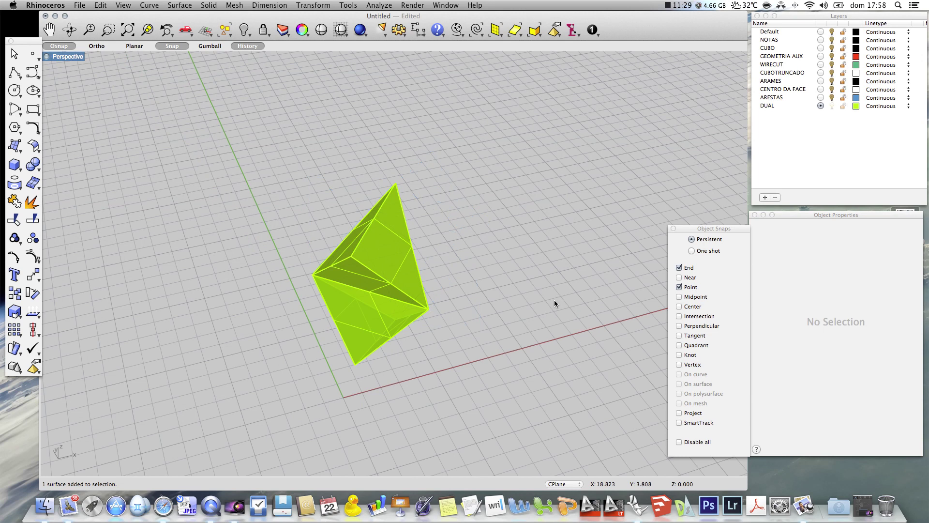
- Select all six triangular surfaces of the dual and join them into one polysurface
right_drag(538, 293, 516, 259)
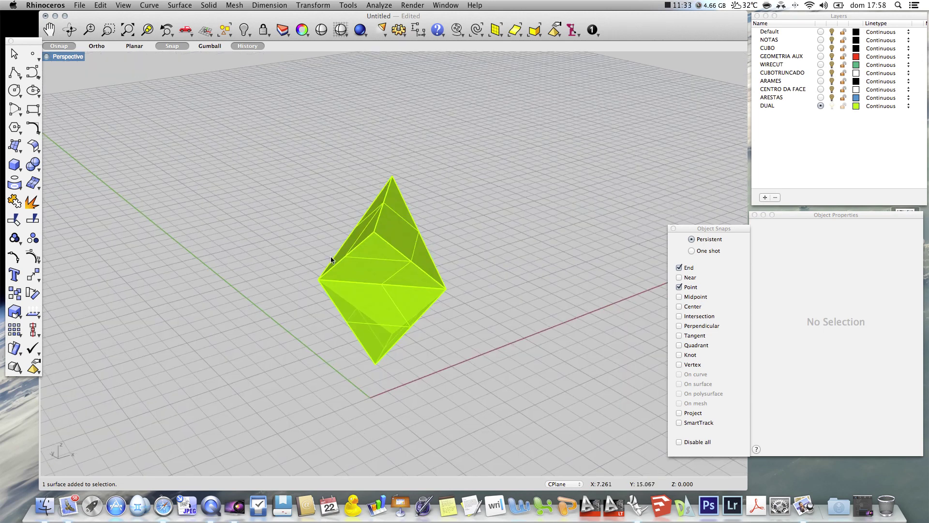
drag(560, 394, 338, 141)
click(14, 202)
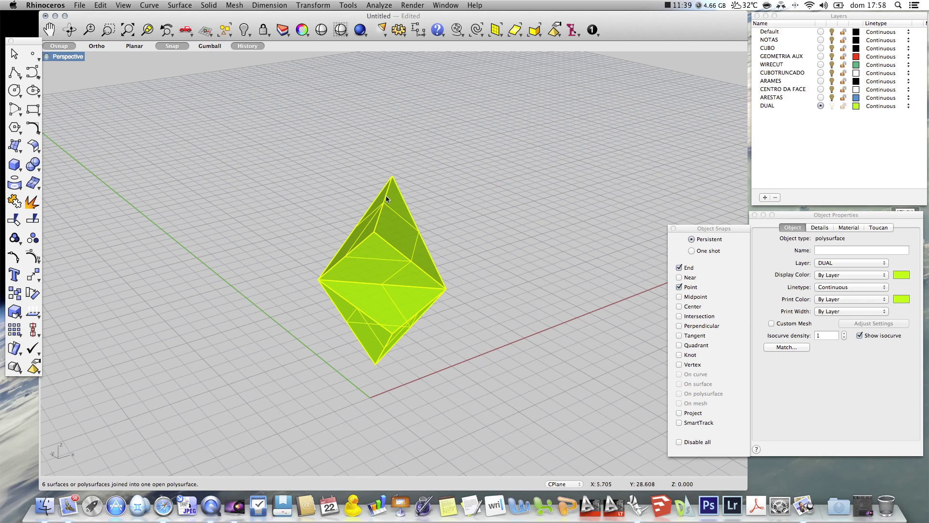
- Polar-array the joined polysurface with 4 items over a 360-degree fill angle about the top octagon center
click(477, 199)
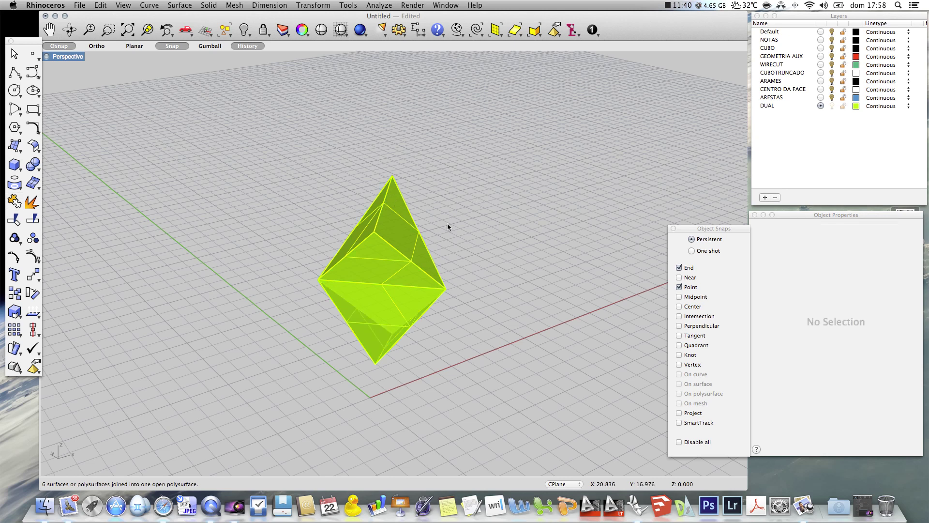
click(403, 232)
right_drag(489, 216, 363, 212)
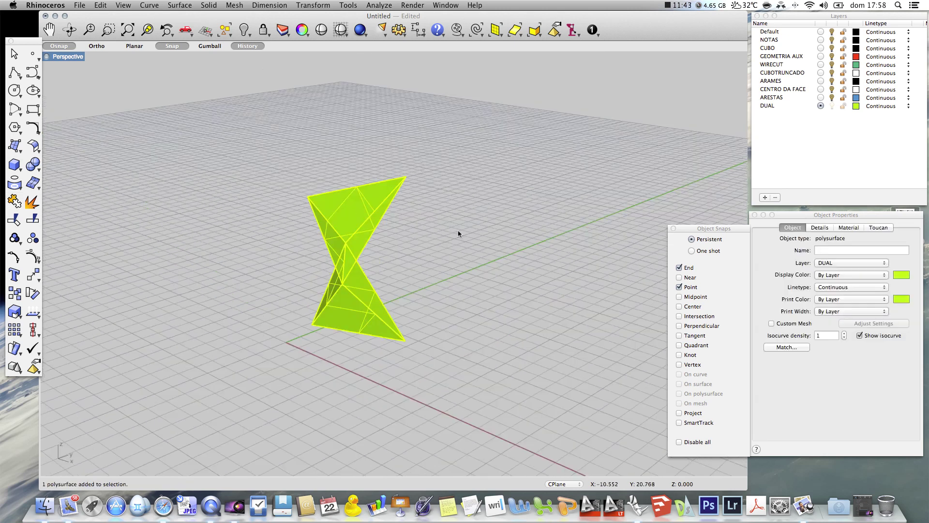
click(460, 233)
text(ArrayPolar)
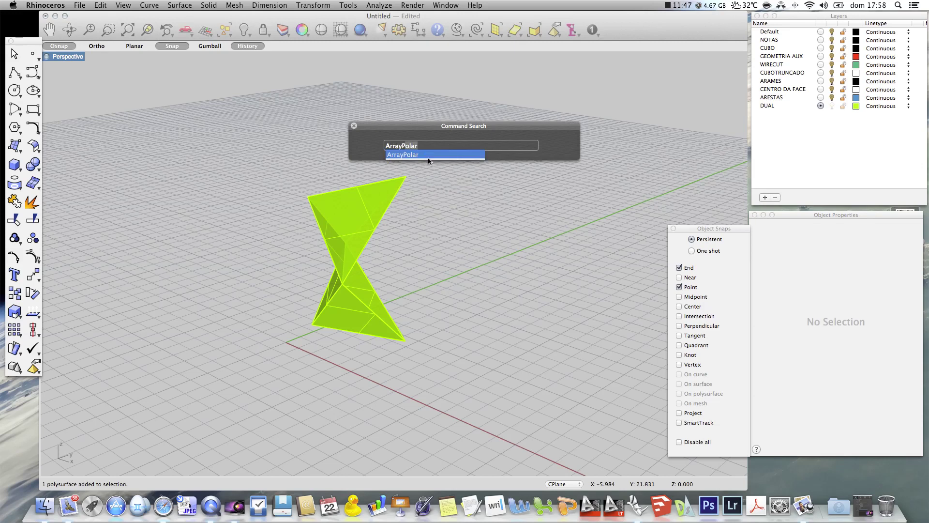
click(427, 156)
click(379, 197)
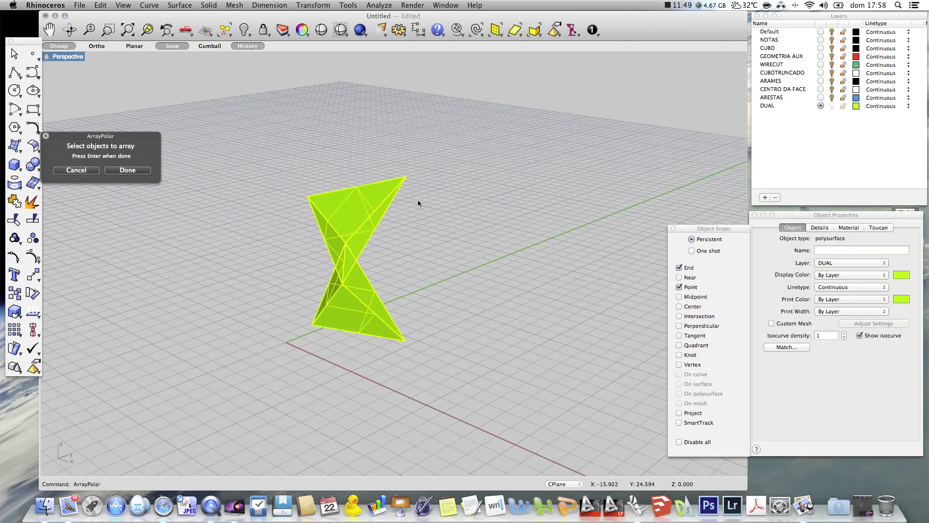
key(Return)
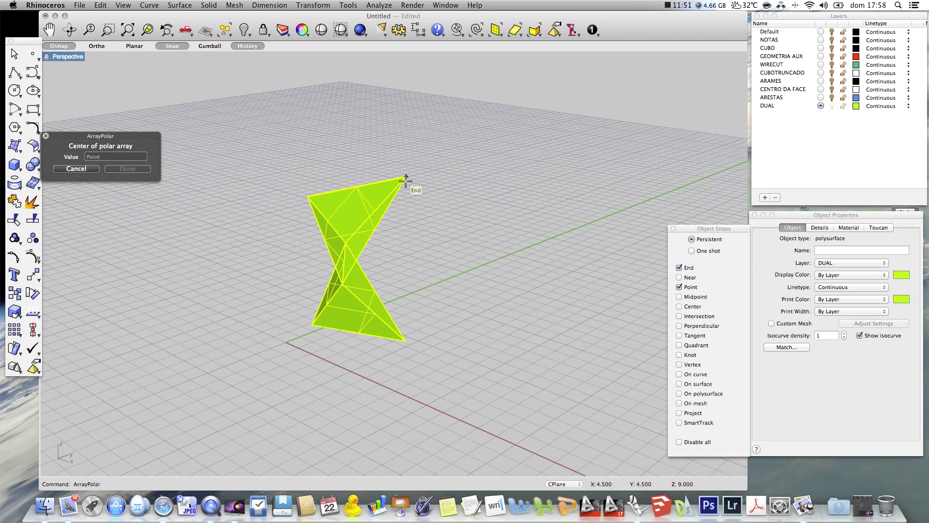
click(405, 179)
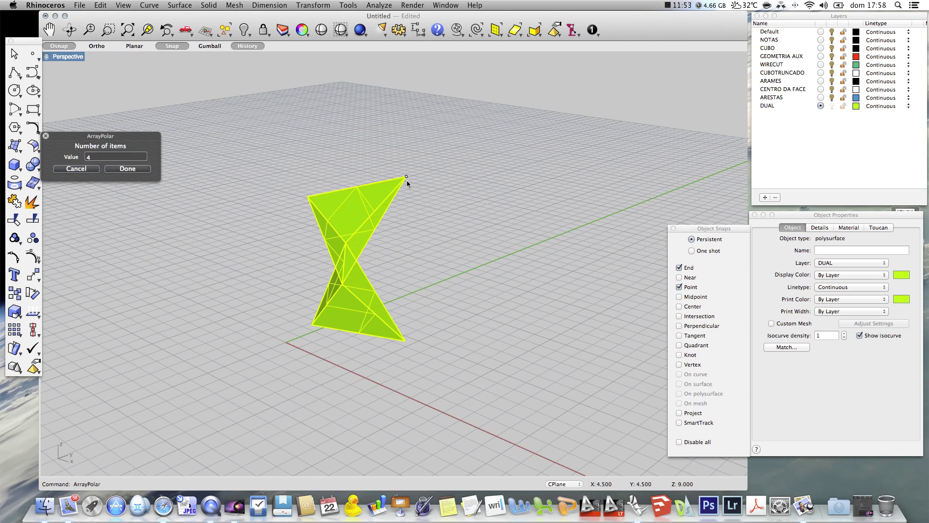
key(Return)
key(Return)
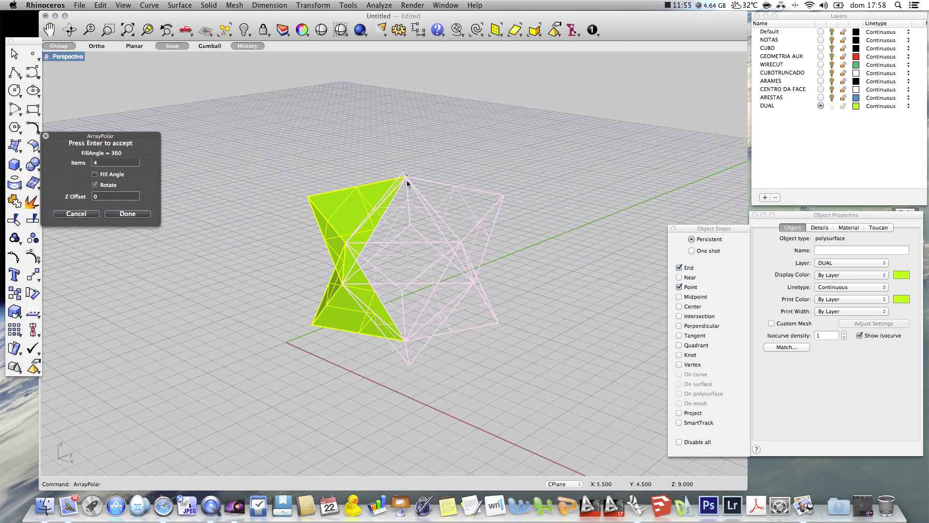
key(Return)
- Give one arrayed polysurface on the X-axis side a custom black display color and clear the selection
right_drag(407, 183, 406, 251)
click(393, 249)
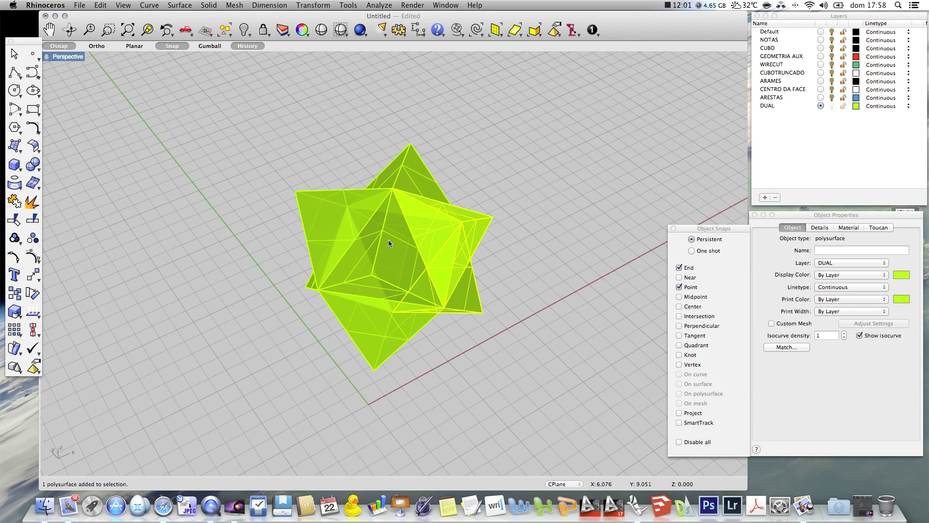
click(855, 275)
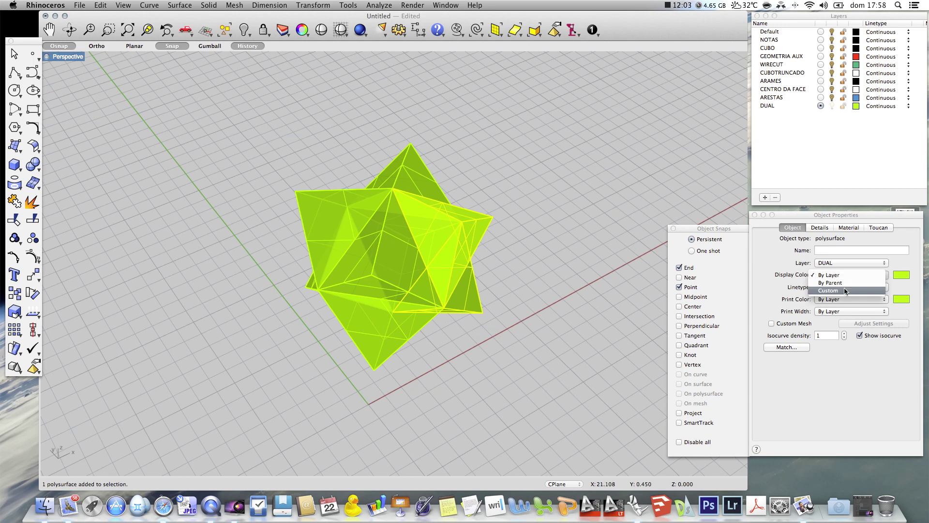
click(852, 292)
click(901, 275)
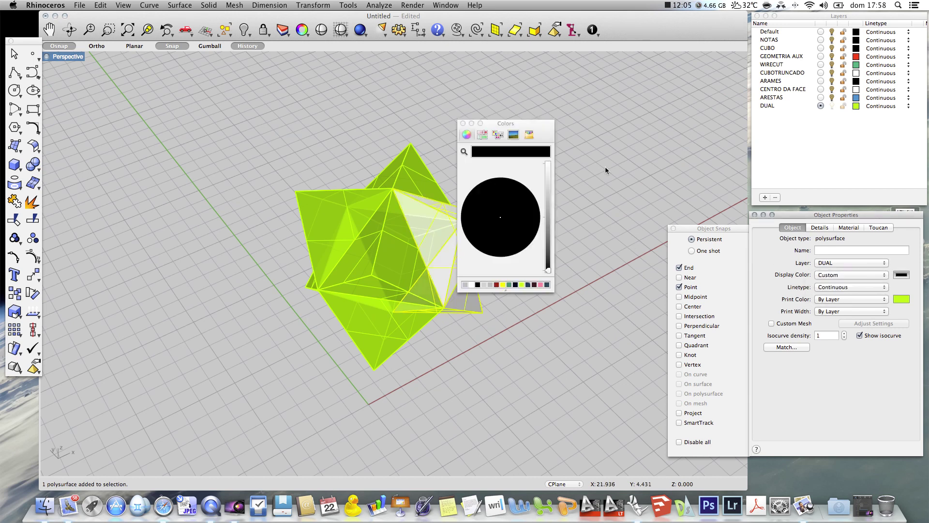
click(462, 124)
click(564, 216)
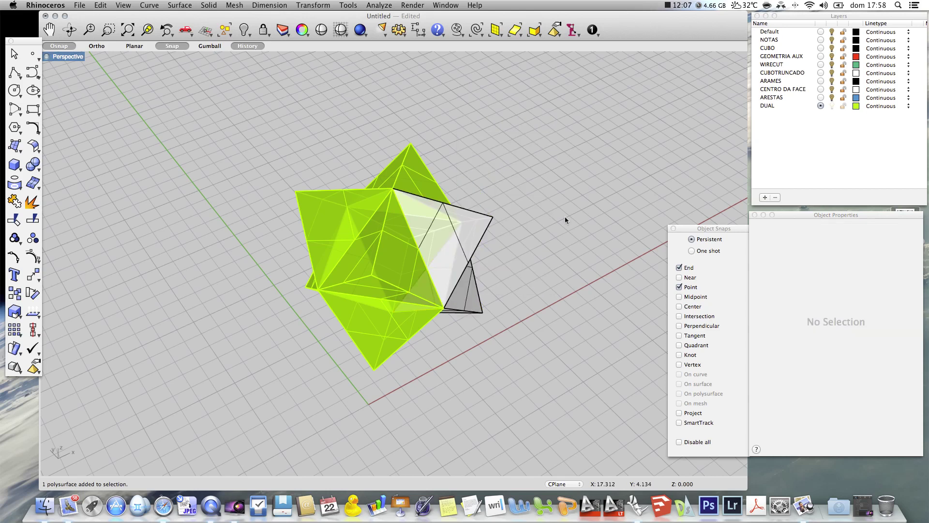
- Give the arrayed polysurface on the Y-axis side a custom dark red display color and clear the selection
drag(565, 216, 529, 269)
click(309, 284)
click(852, 274)
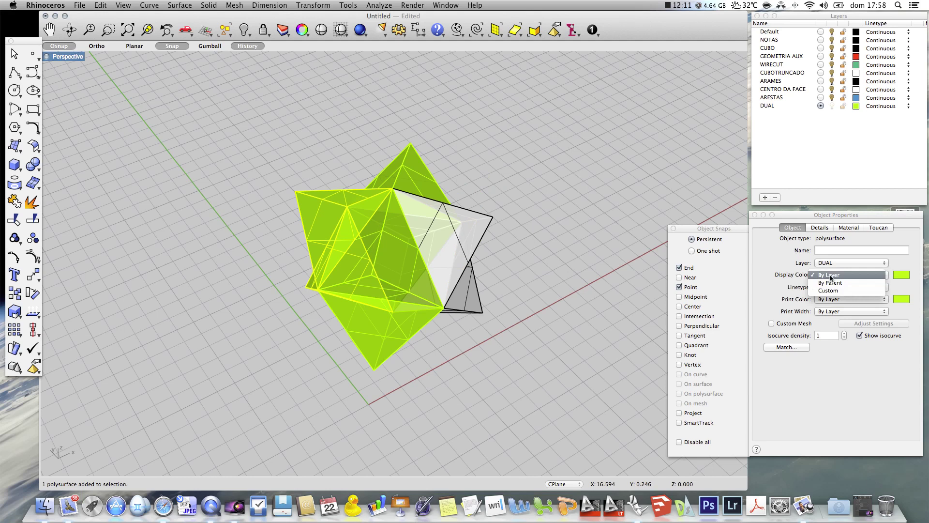
click(832, 292)
click(901, 274)
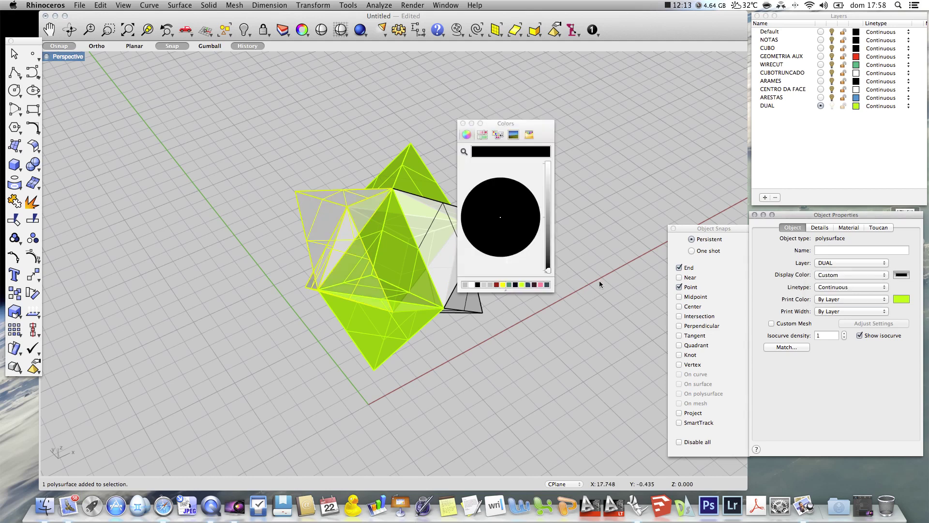
click(496, 284)
click(852, 274)
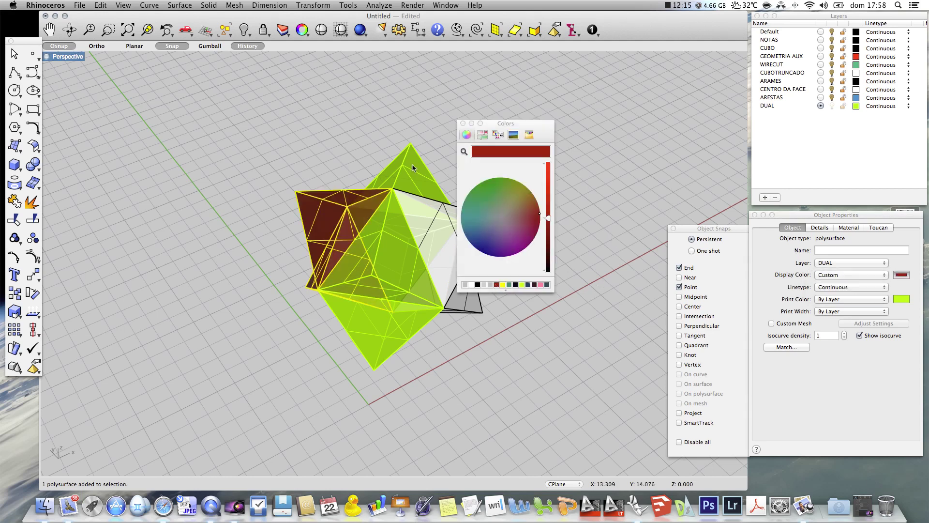
click(833, 257)
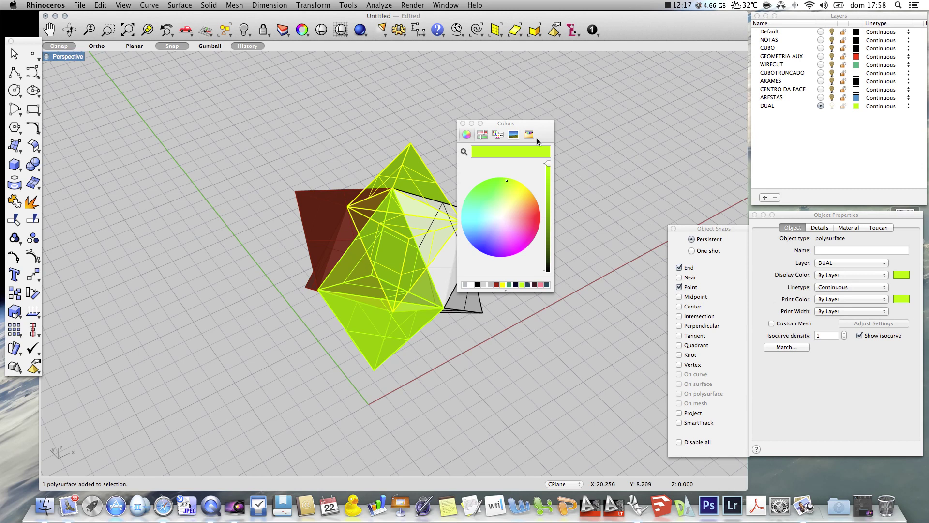
click(463, 124)
click(597, 207)
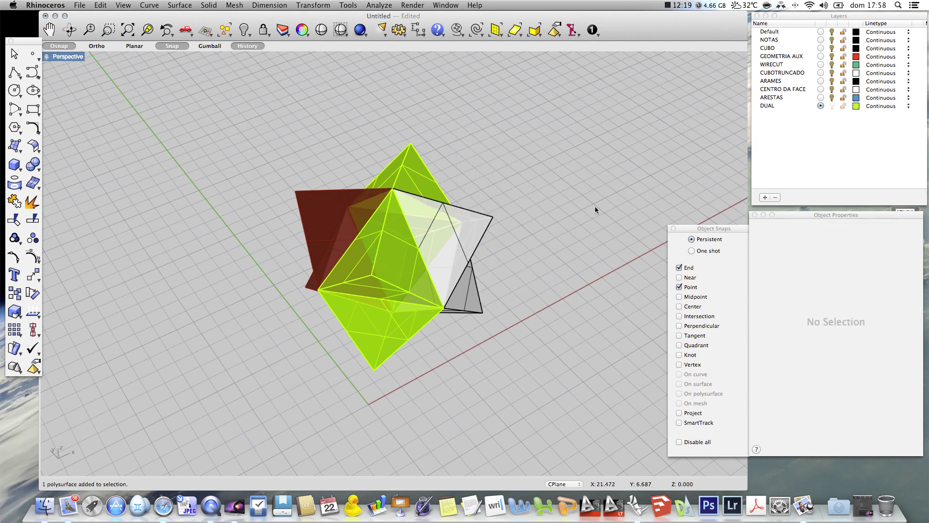
- Select all four arrayed polysurfaces and join them into a single polysurface
right_drag(597, 207, 537, 208)
drag(558, 418, 291, 120)
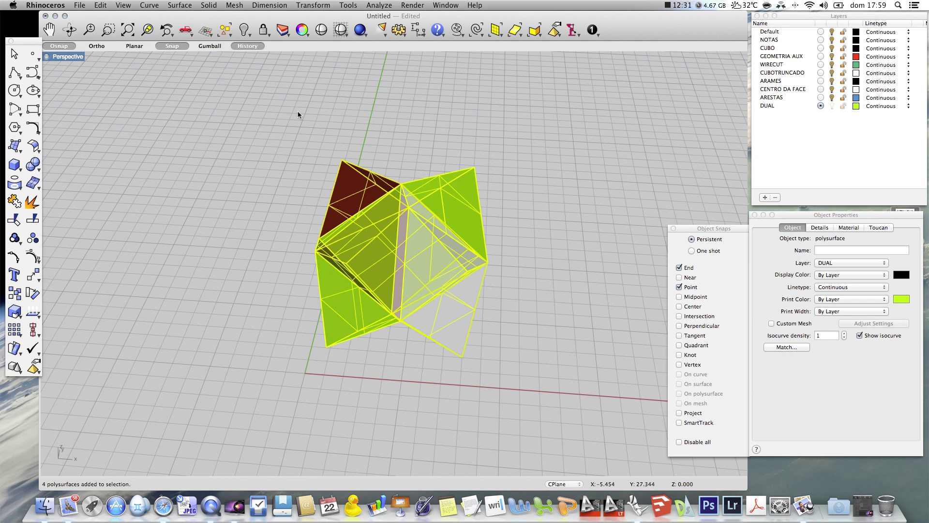
click(14, 201)
click(536, 191)
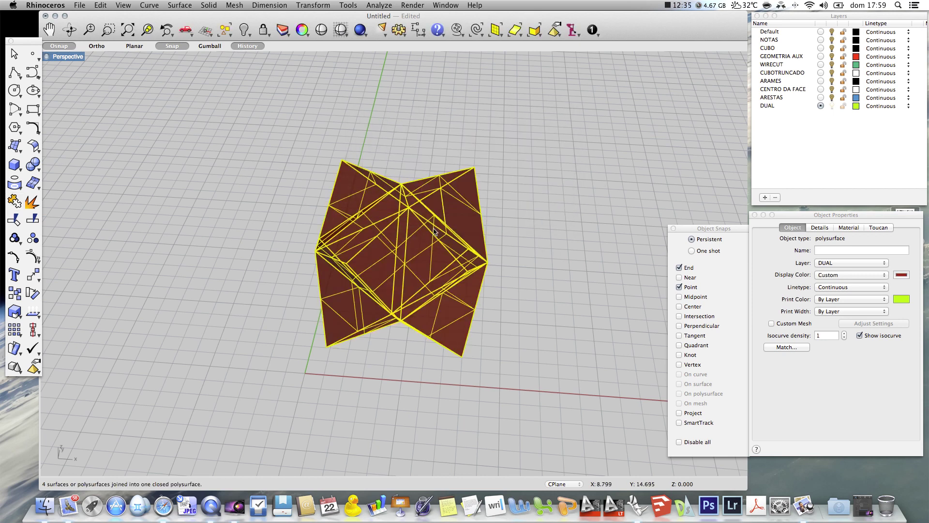
- Set the joined dual's display color to By Layer and clear the selection
click(874, 275)
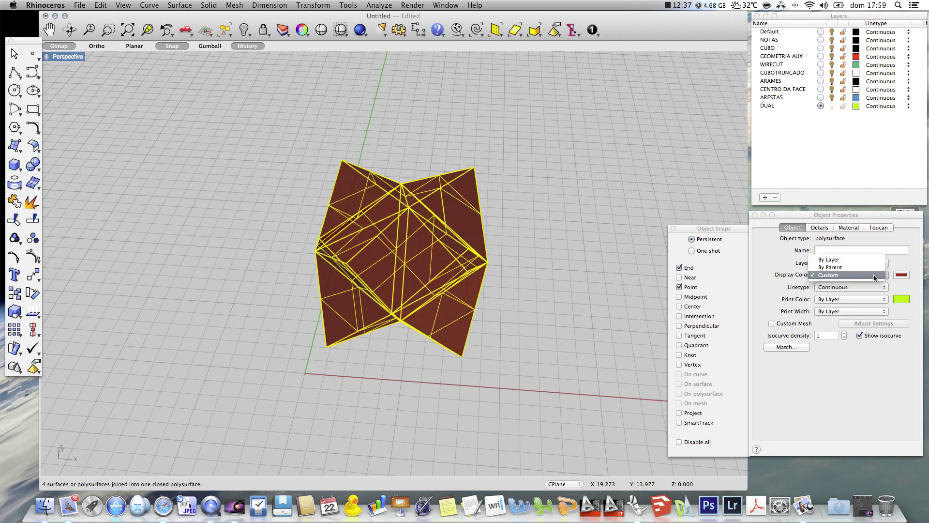
click(866, 263)
click(543, 234)
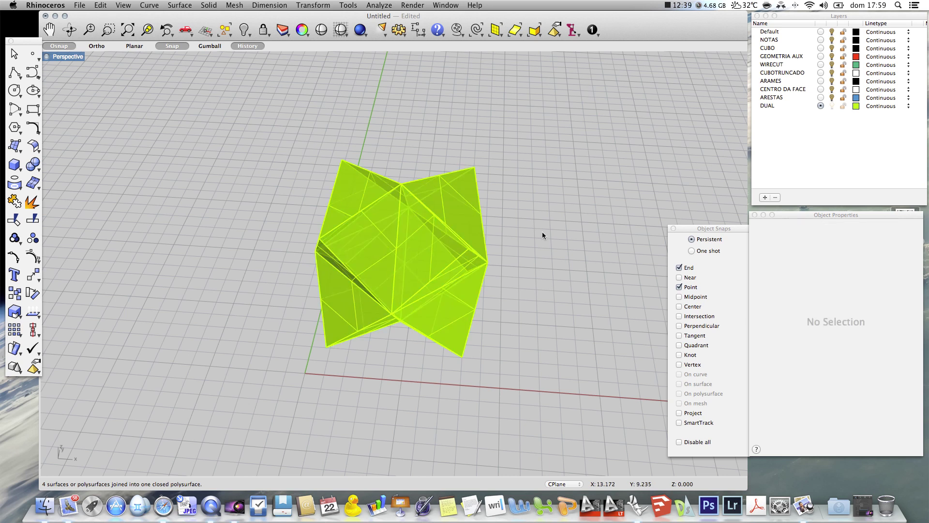
- Switch the Perspective viewport to the Rendered display mode
right_drag(555, 221, 512, 199)
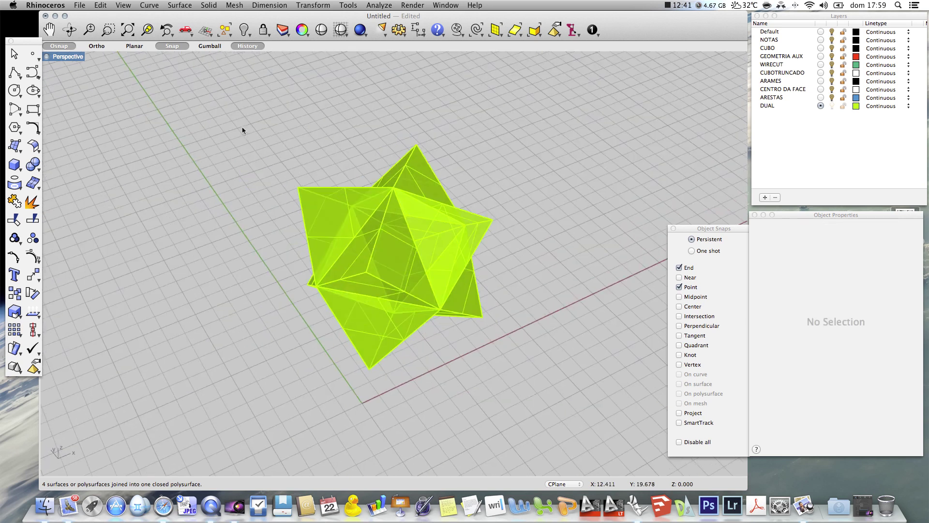
click(71, 56)
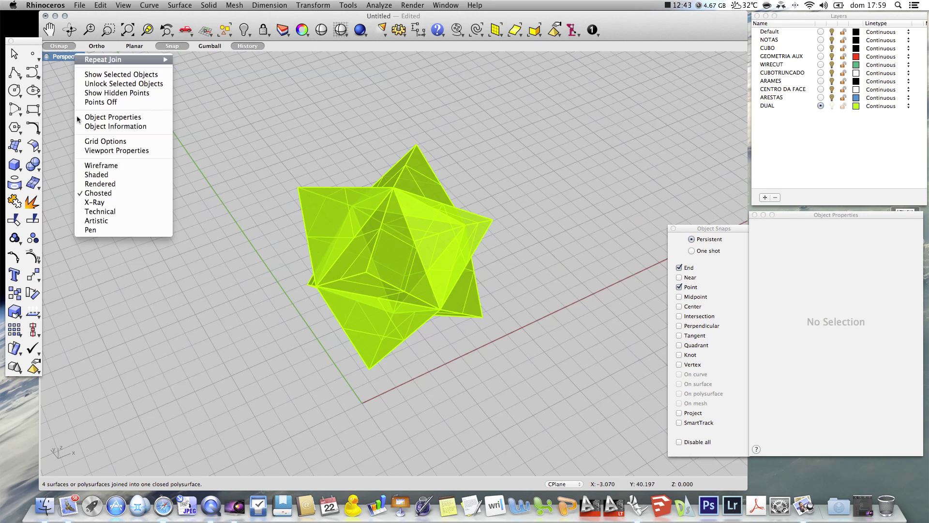
click(91, 187)
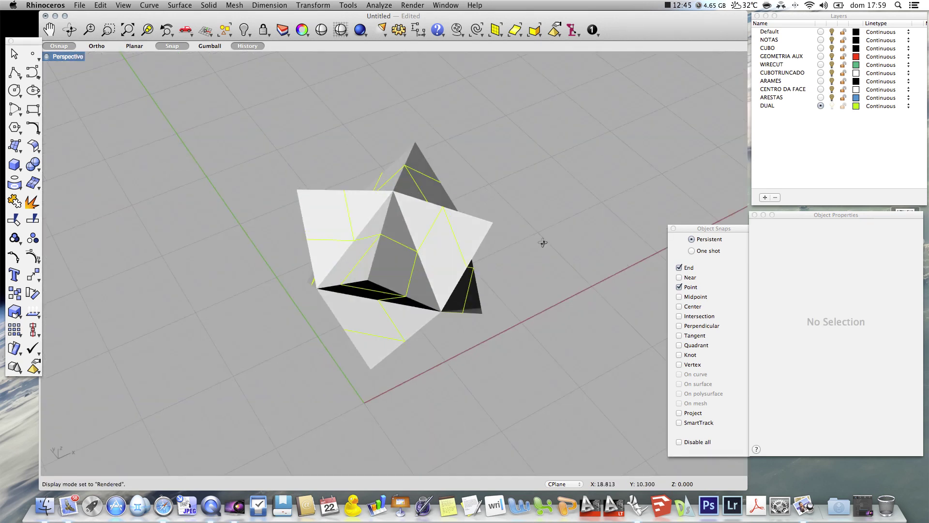
right_drag(543, 241, 506, 179)
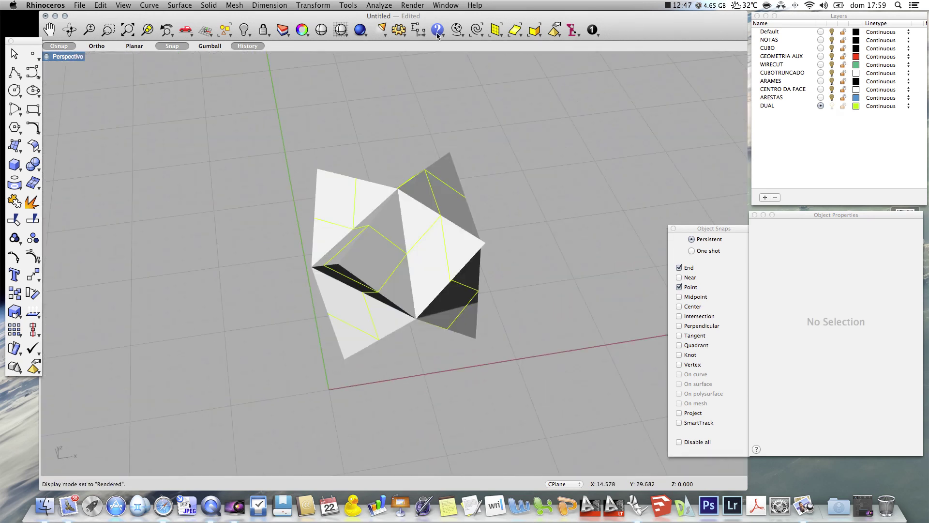
- Open the Toucan material library, try Green Clear Plastic and Deep green plastic on the dual, and settle on Deep yellow plastic 1
click(420, 5)
click(450, 168)
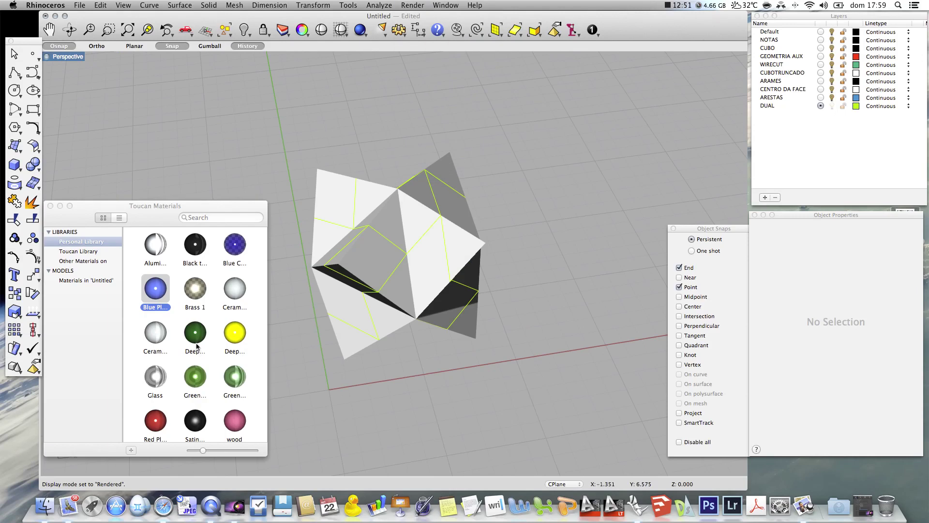
drag(196, 378, 369, 283)
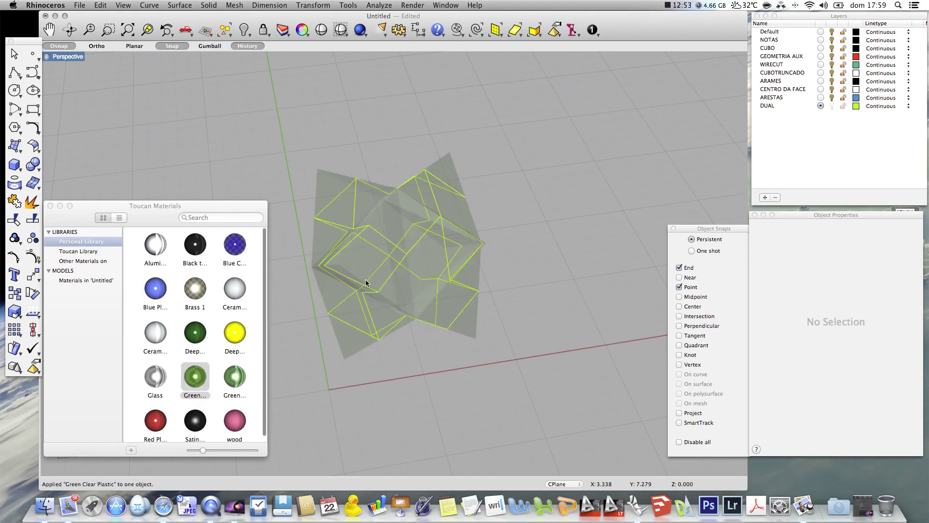
click(195, 333)
drag(268, 296, 375, 241)
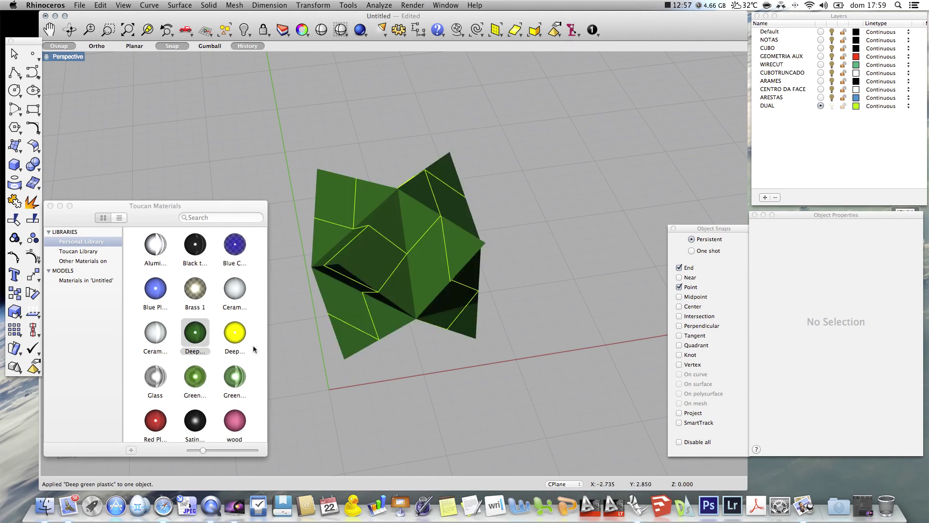
drag(236, 333, 427, 239)
- Show the CUBOTRUNCADO layer, try the Glass material on the truncated cube, and settle on Brass 1
right_drag(560, 239, 601, 232)
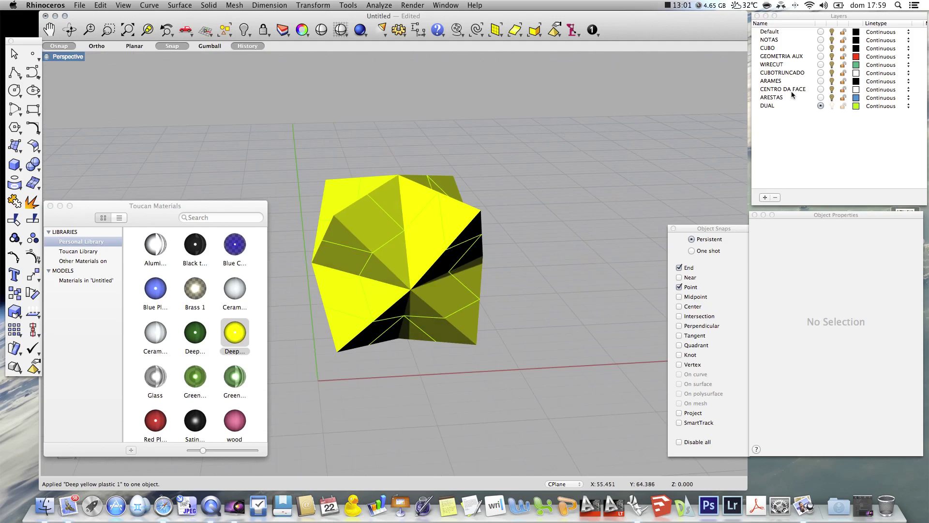
click(832, 72)
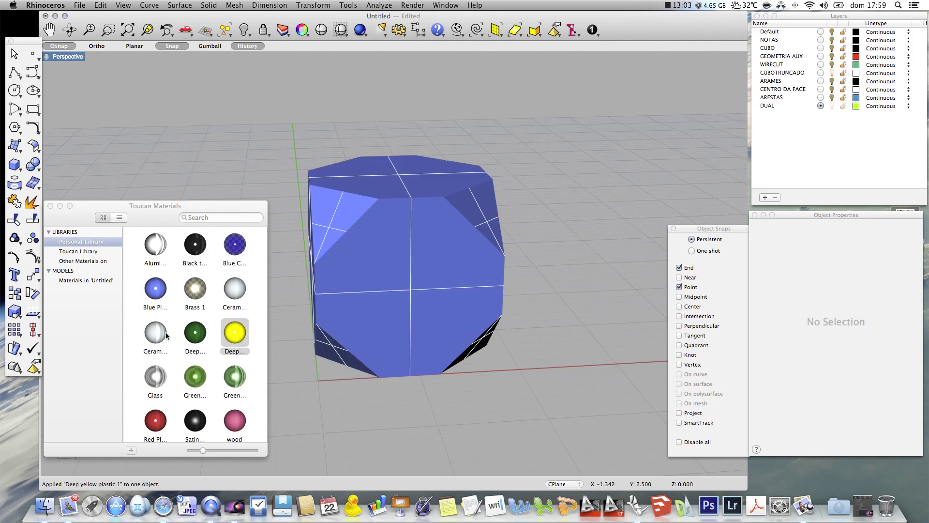
drag(155, 377, 356, 317)
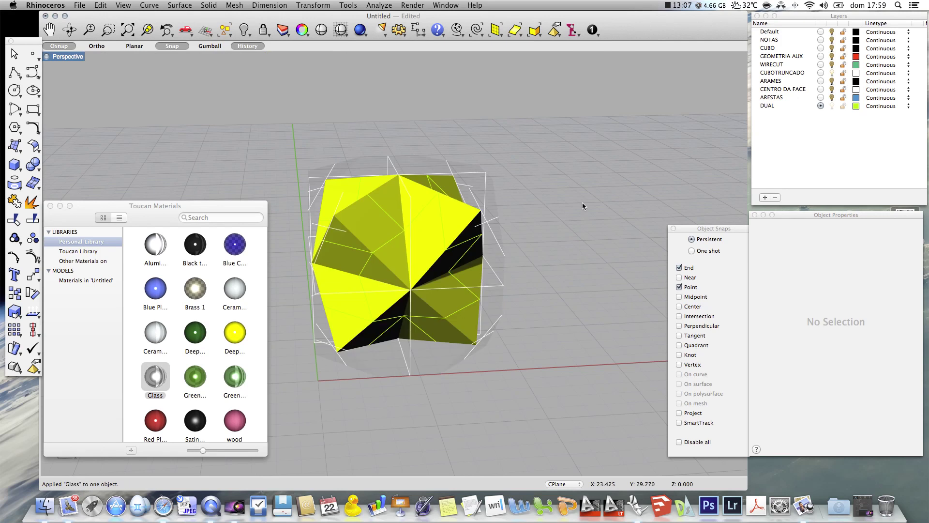
click(195, 288)
drag(235, 333, 315, 342)
scroll(612, 222, left, 10)
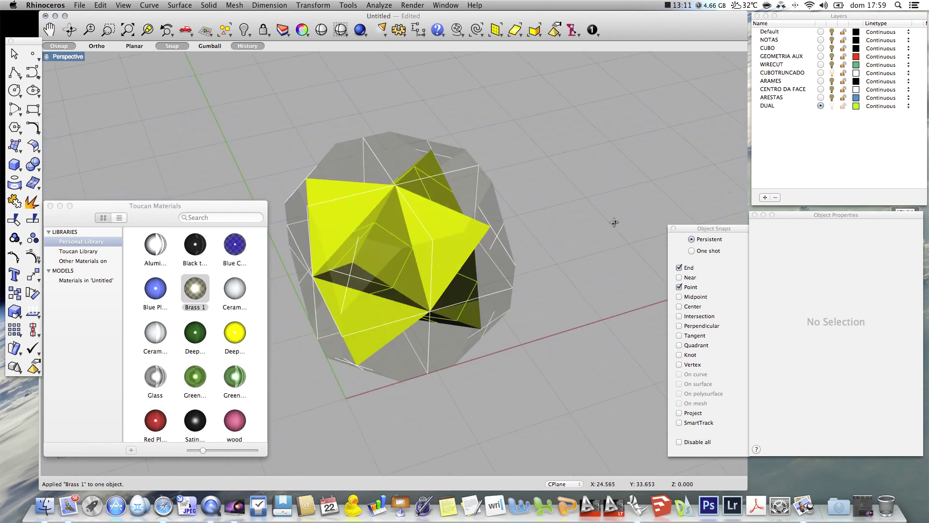
- Show the ARAMES, CENTRO DA FACE and ARESTAS layers and close the material library to present the dual inside the truncated cube
click(831, 81)
click(831, 89)
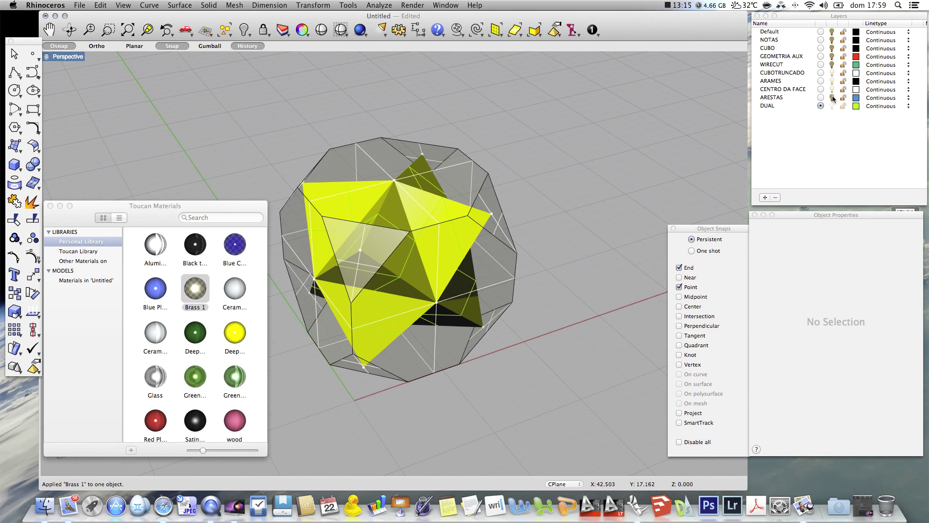
click(831, 98)
scroll(579, 152, left, 2)
click(50, 205)
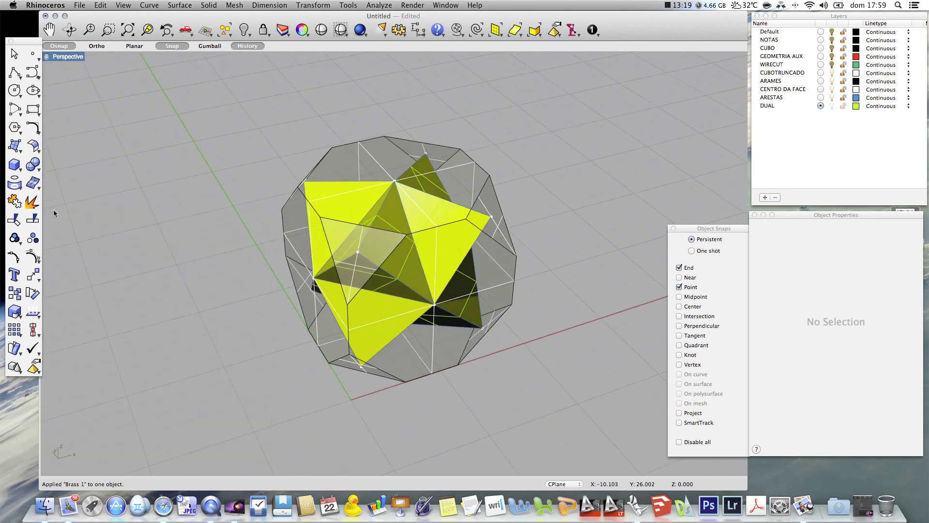
right_drag(607, 251, 529, 246)
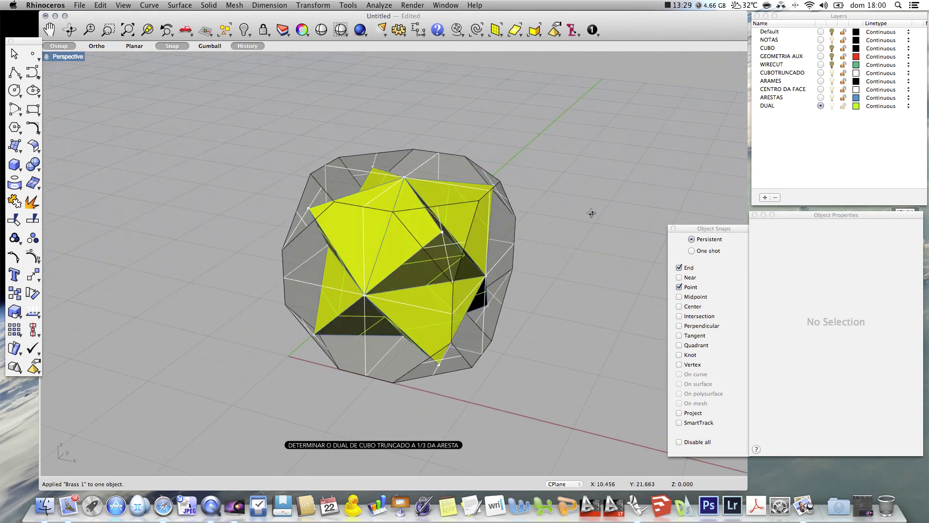
right_drag(591, 212, 586, 211)
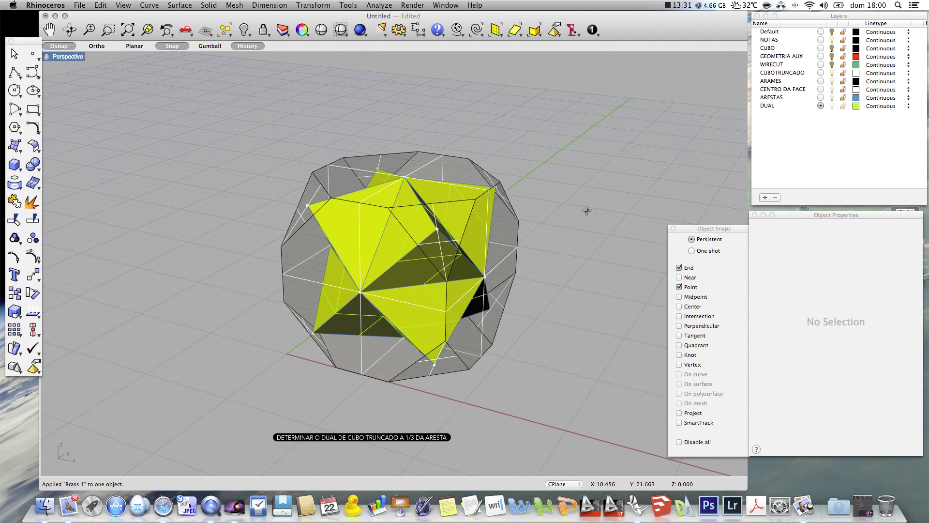